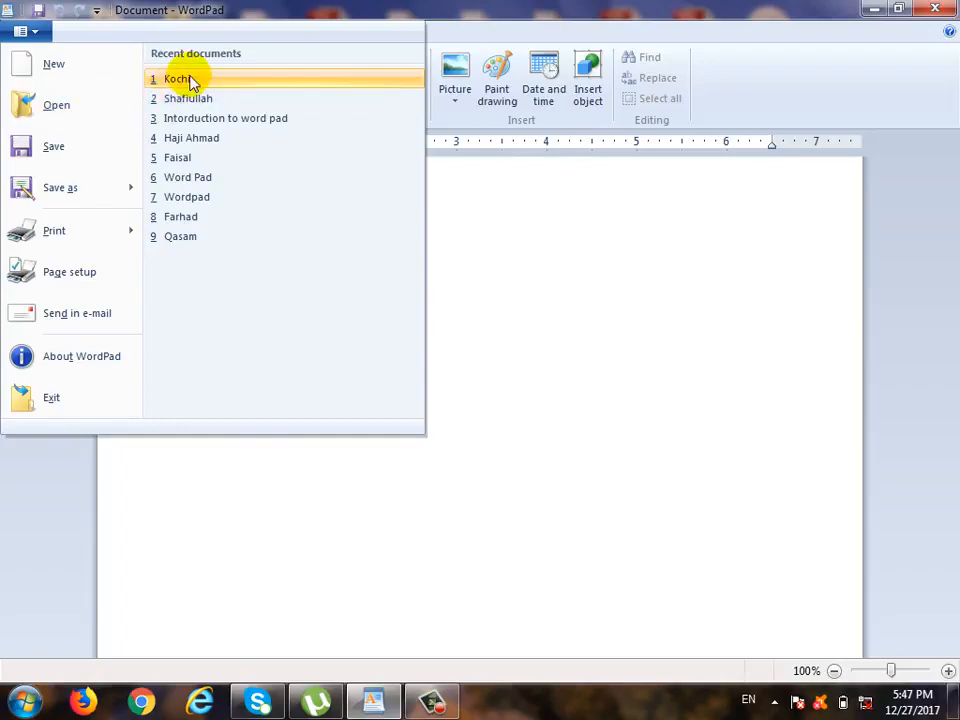
Open the recent document Kochi
{"action": "left_click", "coordinate": [186, 79]}
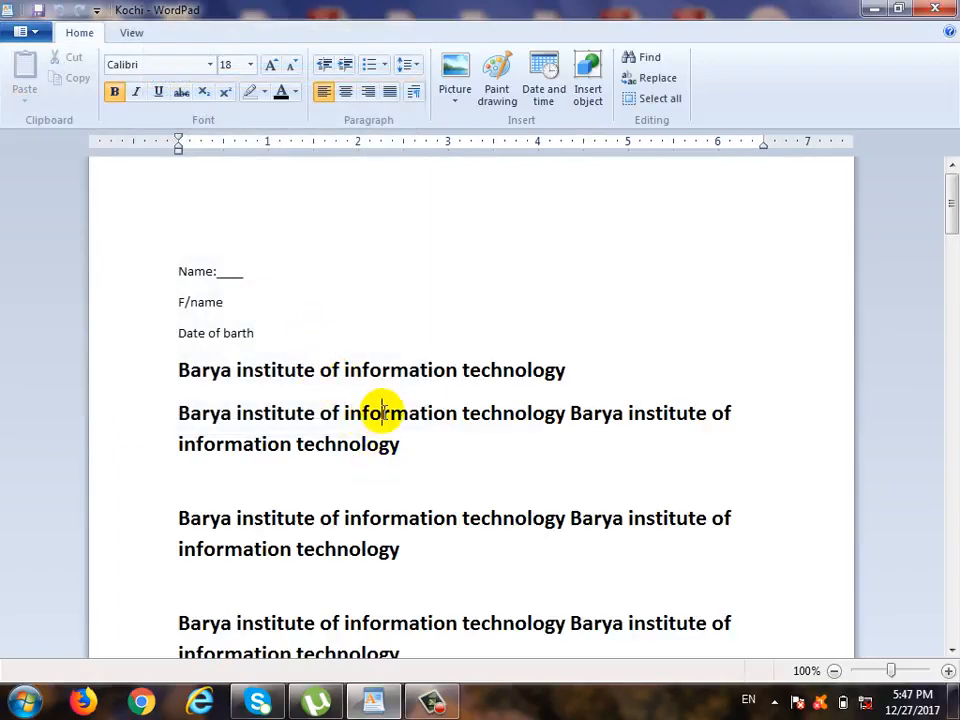
Indent the second Barya institute paragraph by two levels and return it to the margin
{"action": "left_click", "coordinate": [349, 67]}
{"action": "left_click", "coordinate": [349, 67]}
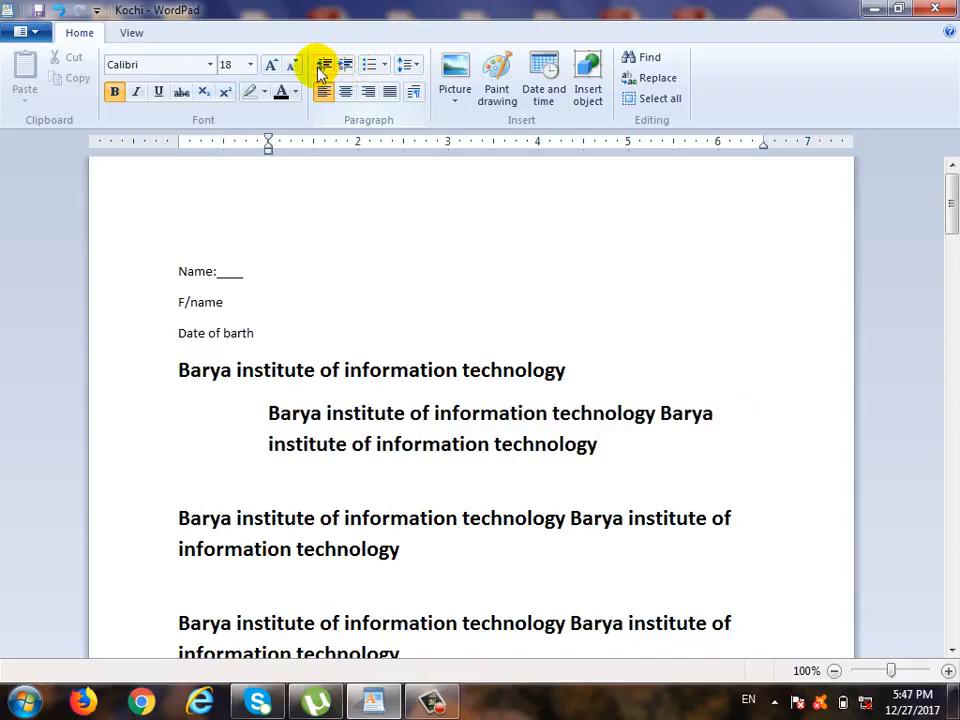
{"action": "left_click", "coordinate": [323, 66]}
{"action": "left_click", "coordinate": [324, 67]}
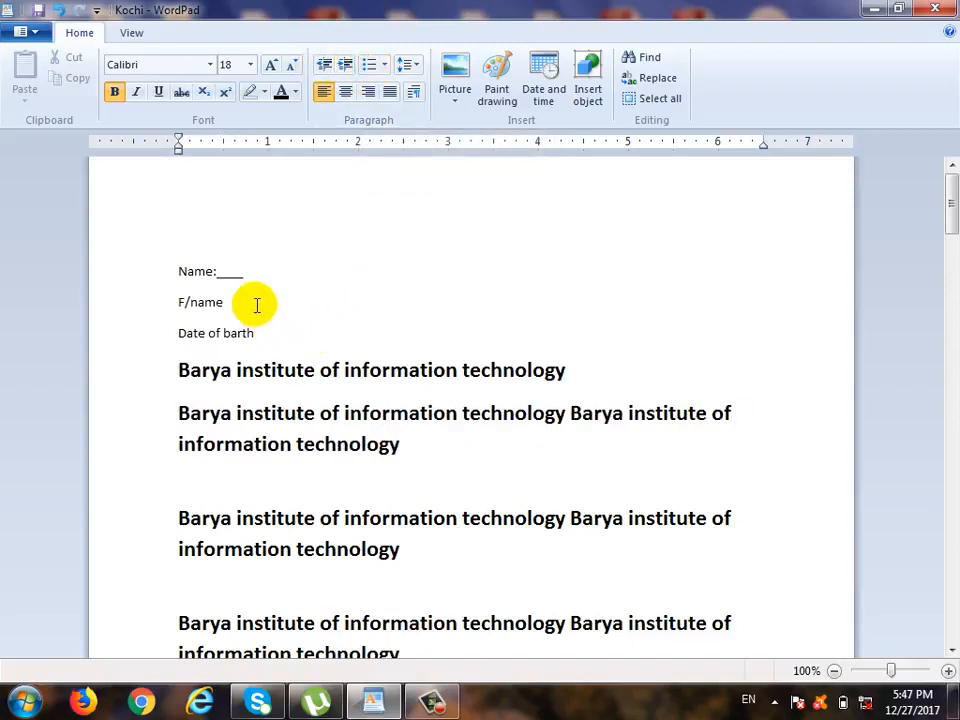
Turn the F/name and Date of barth lines into a bulleted list with round bullets
{"action": "left_click_drag", "start_coordinate": [254, 333], "coordinate": [179, 310]}
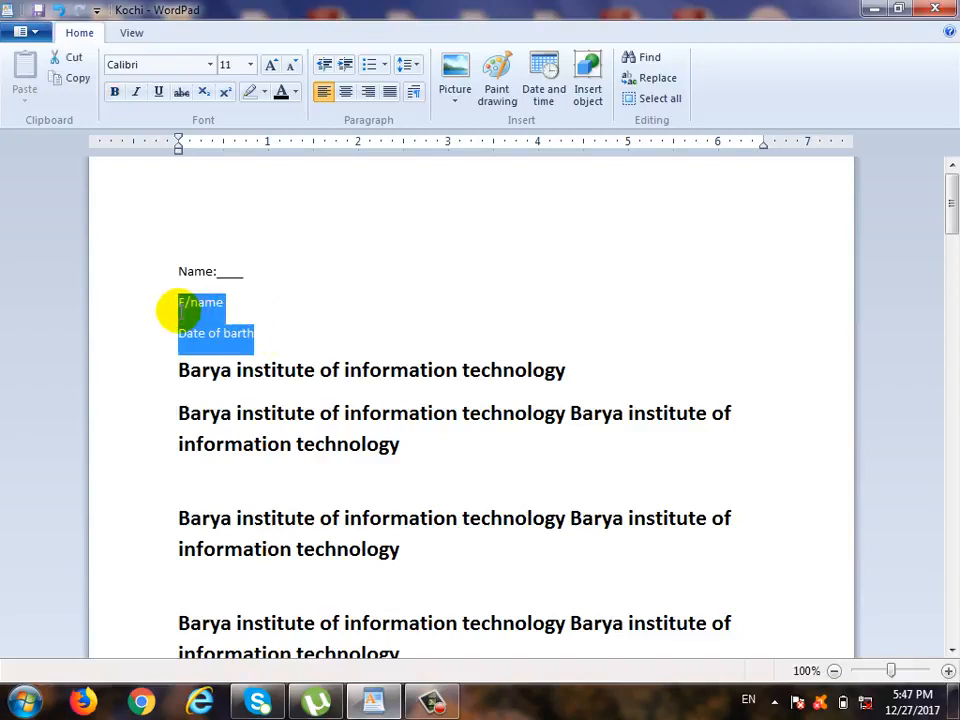
{"action": "left_click", "coordinate": [369, 65]}
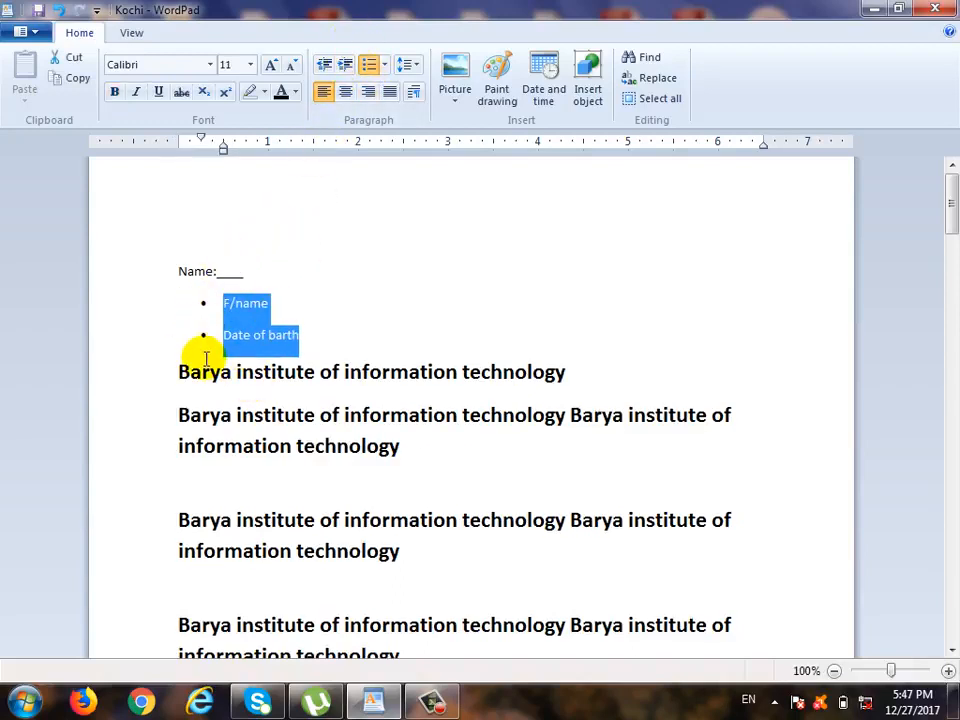
{"action": "left_click", "coordinate": [384, 68]}
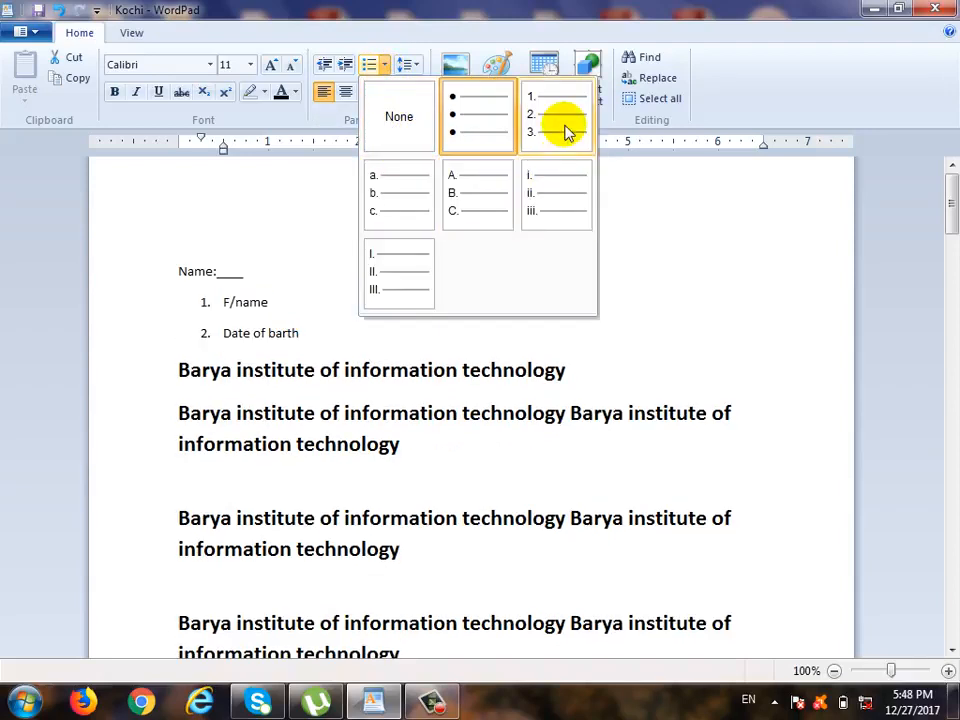
{"action": "left_click", "coordinate": [403, 68]}
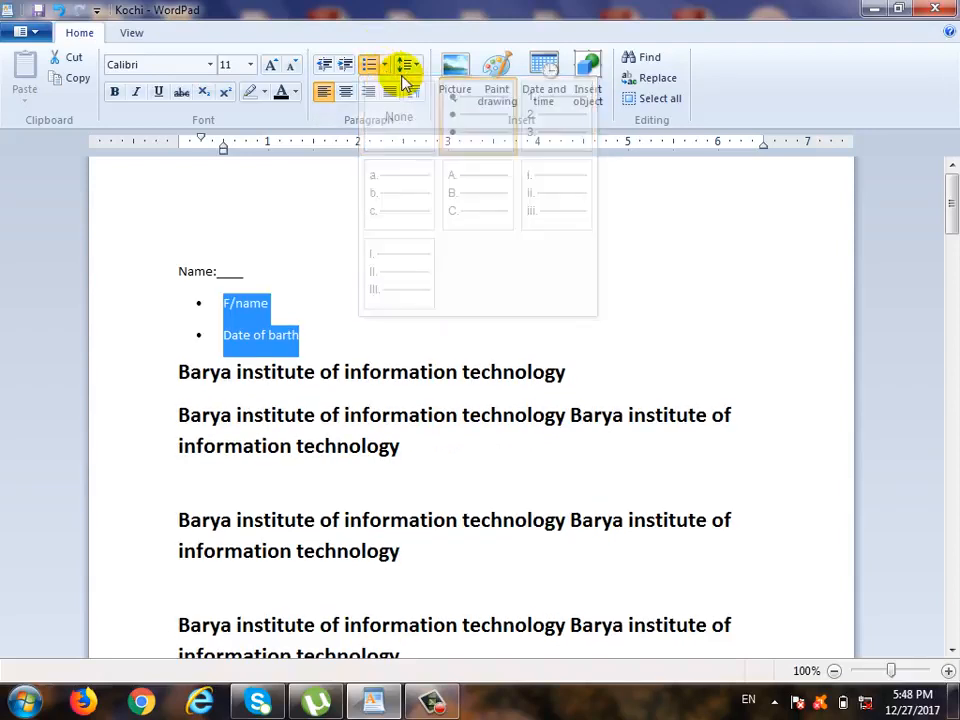
Set the line spacing of the bulleted F/name and Date of barth lines to 1.5
{"action": "left_click", "coordinate": [405, 68]}
{"action": "left_click", "coordinate": [435, 131]}
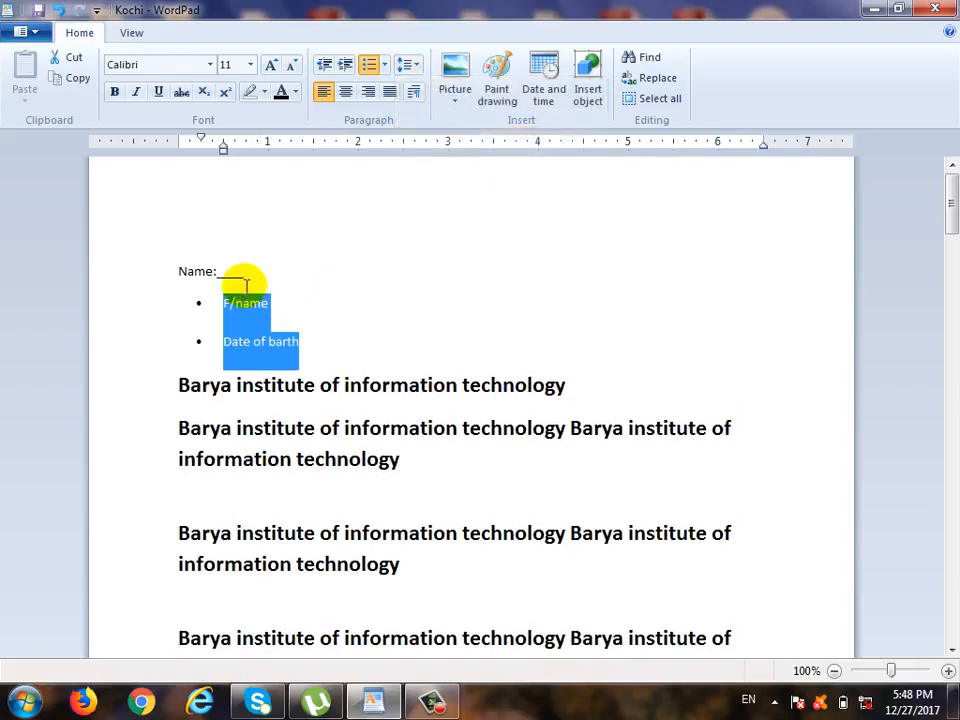
{"action": "left_click", "coordinate": [424, 71]}
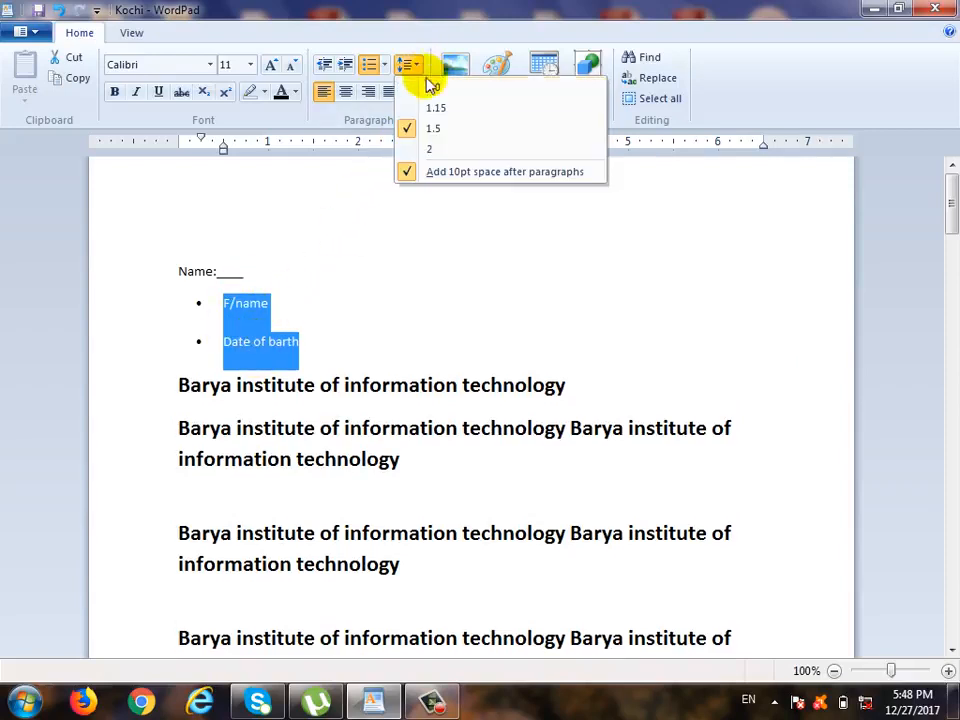
{"action": "left_click", "coordinate": [428, 124]}
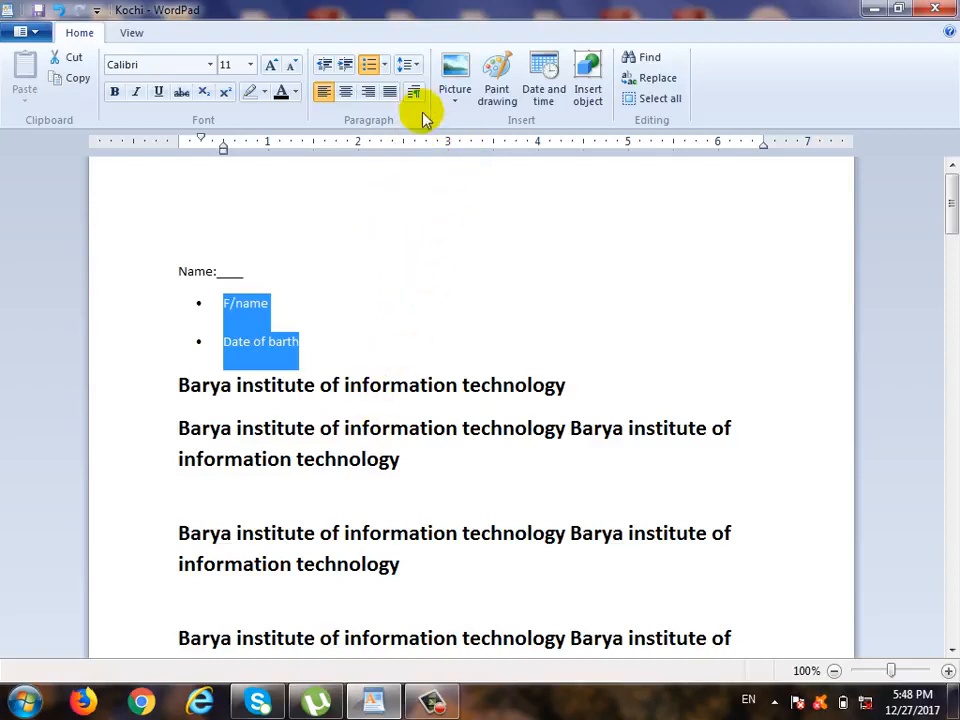
Below the second bold Barya paragraph, add a sample paragraph starting "Barya institute of", with filler strings of d's, and ending in "technolog"
{"action": "left_click", "coordinate": [344, 386]}
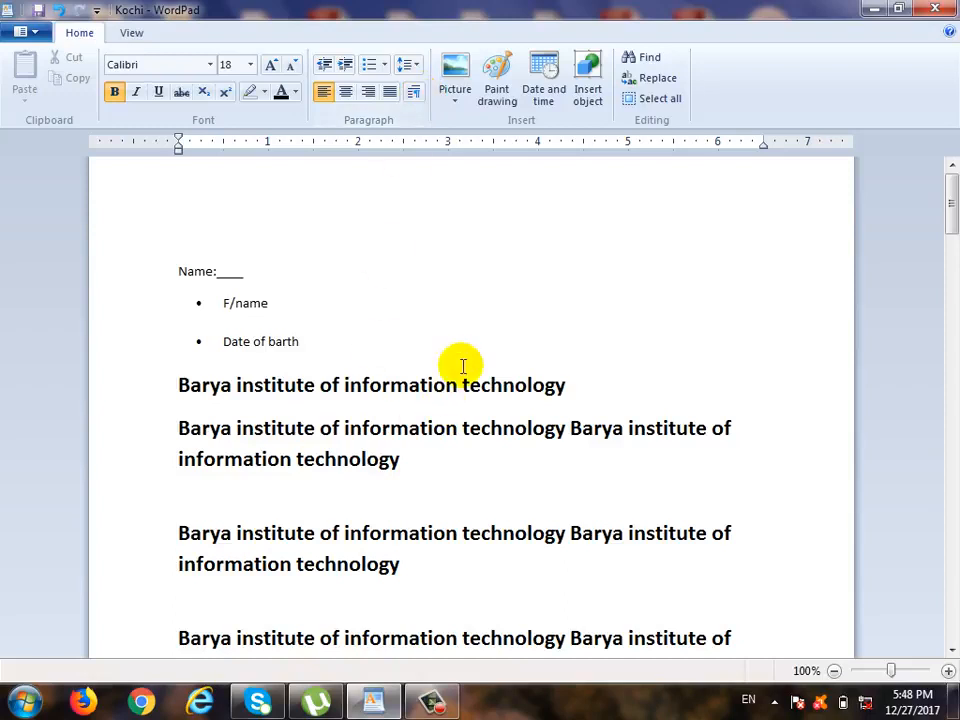
{"action": "left_click", "coordinate": [439, 497]}
{"action": "key", "text": "Return"}
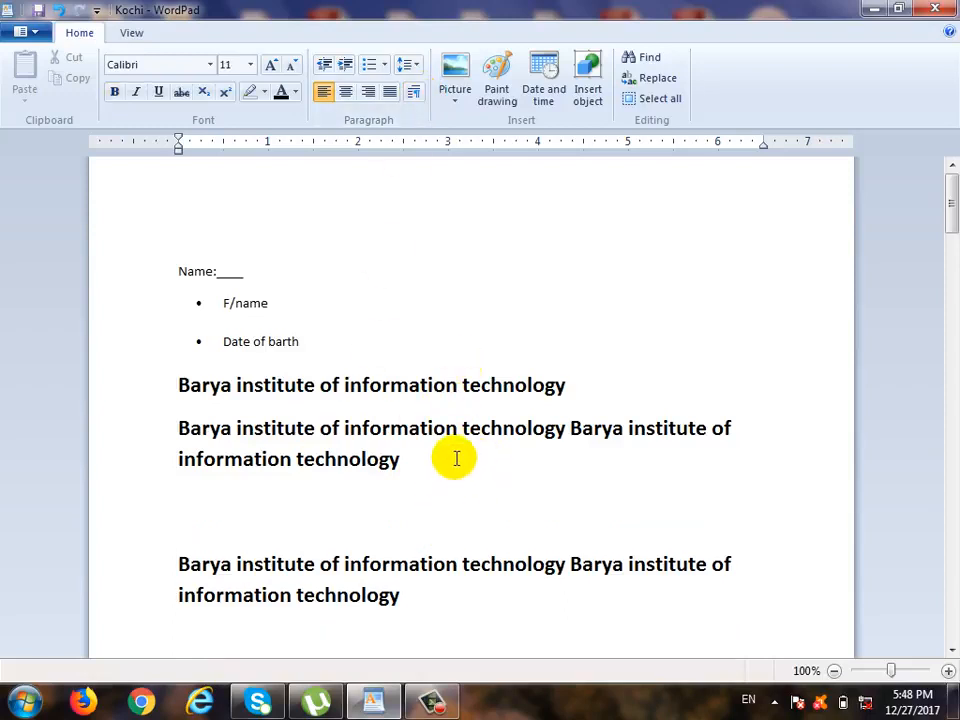
{"action": "key", "text": "Return"}
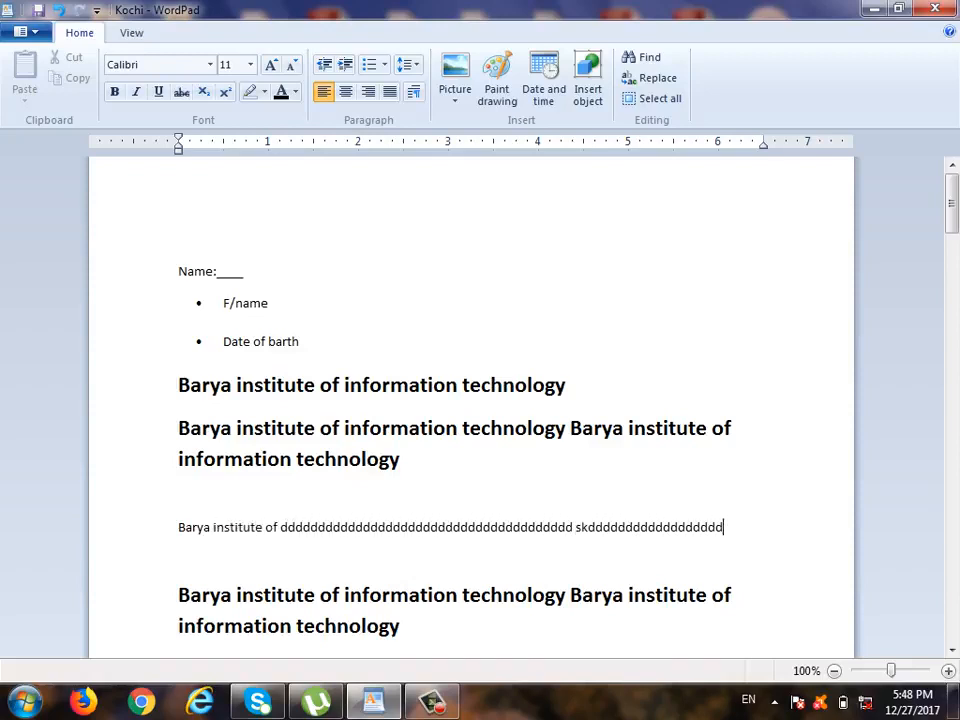
{"action": "type", "text": "olog"}
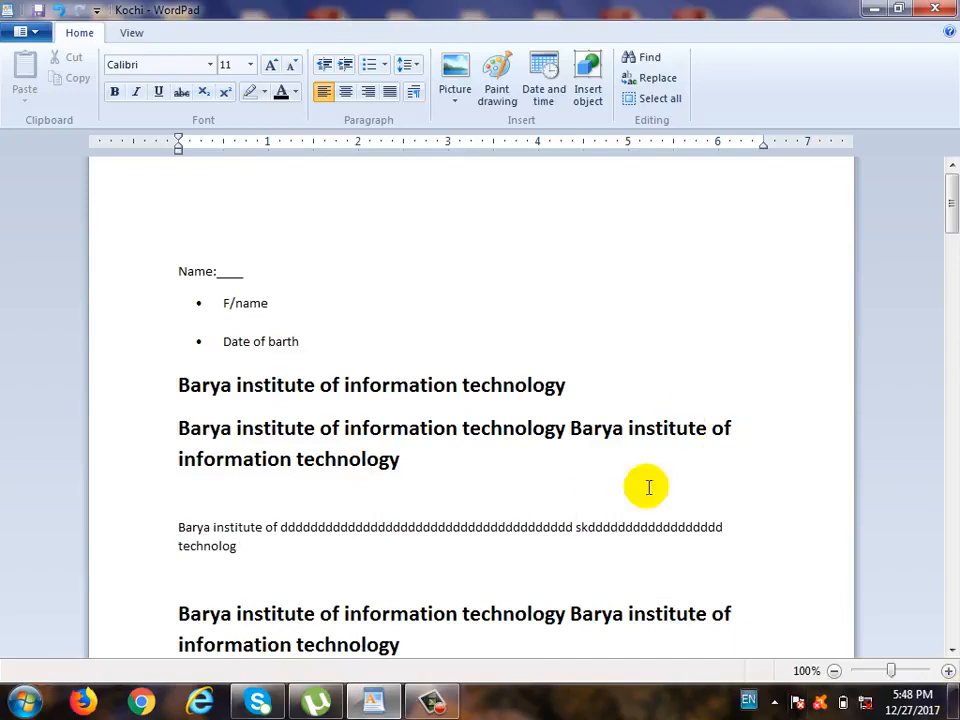
Try center alignment on the new sample paragraph and return it to left alignment
{"action": "left_click", "coordinate": [406, 526]}
{"action": "left_click", "coordinate": [425, 531]}
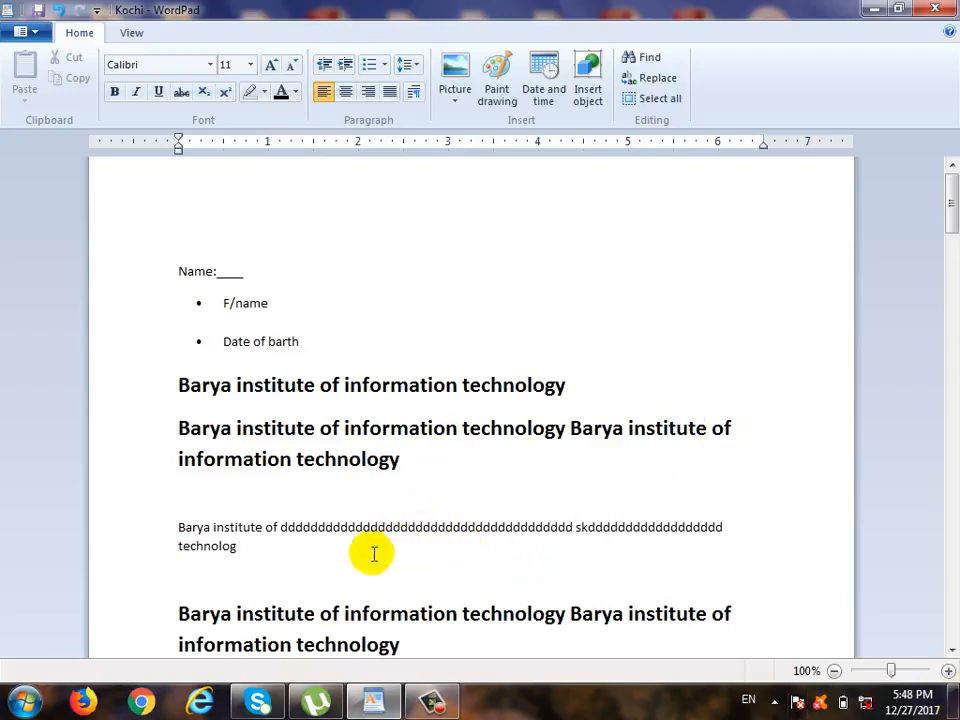
{"action": "left_click_drag", "start_coordinate": [273, 570], "coordinate": [178, 513]}
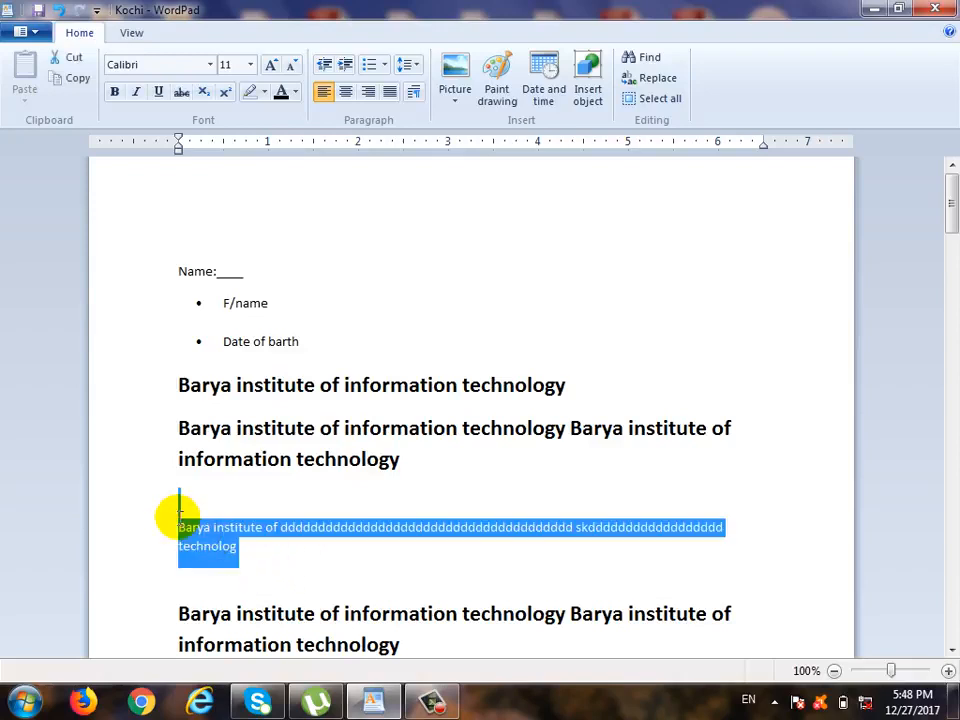
{"action": "left_click", "coordinate": [382, 535]}
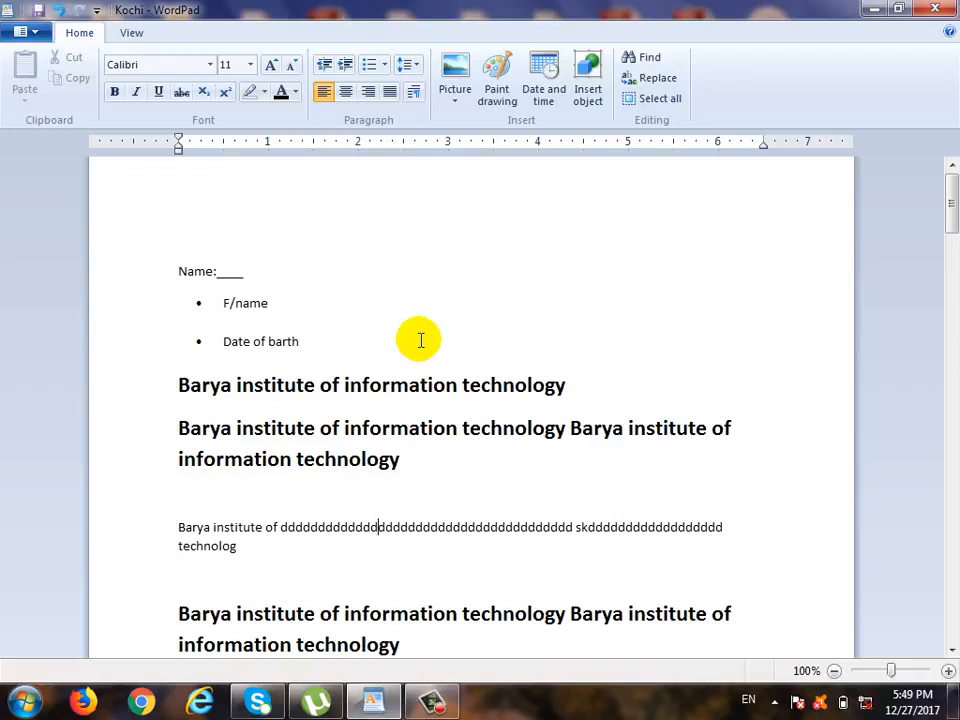
{"action": "left_click", "coordinate": [348, 93]}
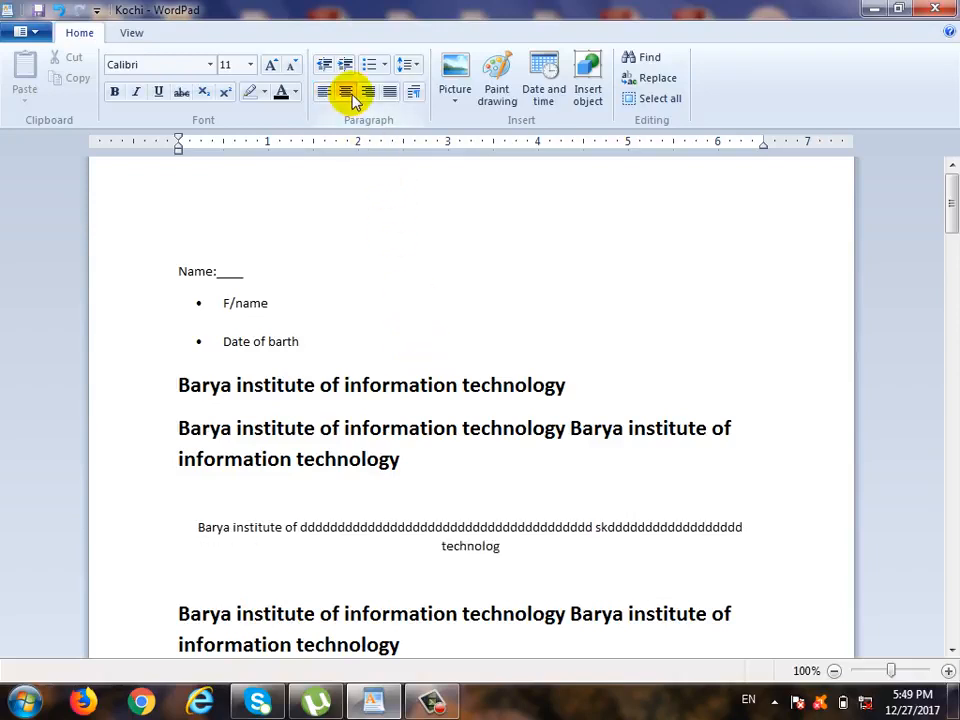
{"action": "left_click", "coordinate": [324, 92]}
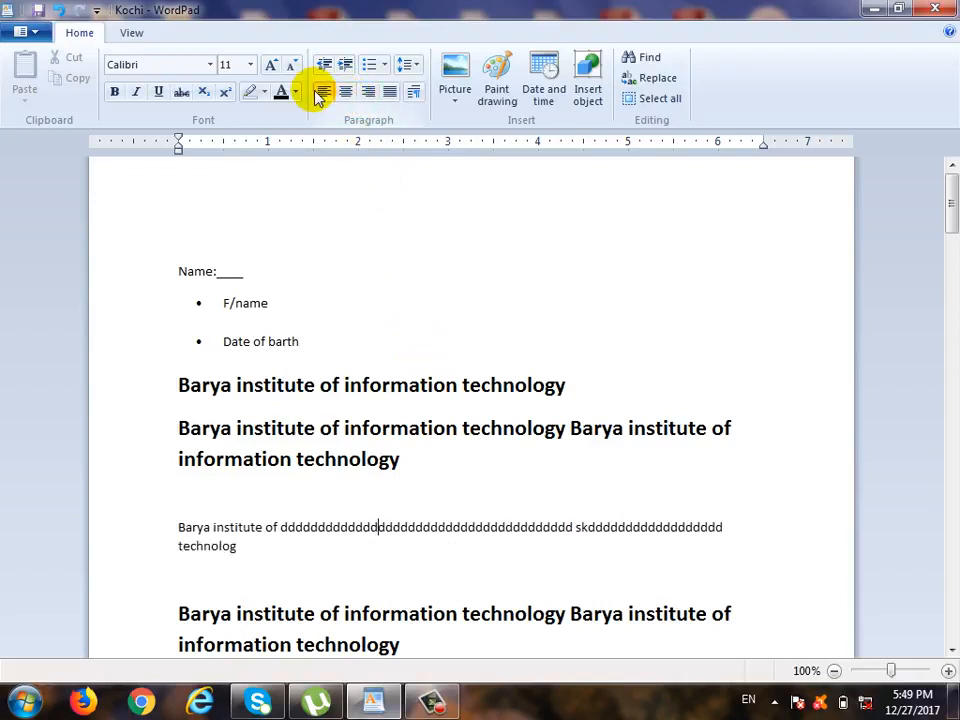
Set the sample paragraph's line spacing to 1.5 and its left indentation to 1 inch
{"action": "left_click", "coordinate": [408, 63]}
{"action": "left_click", "coordinate": [435, 130]}
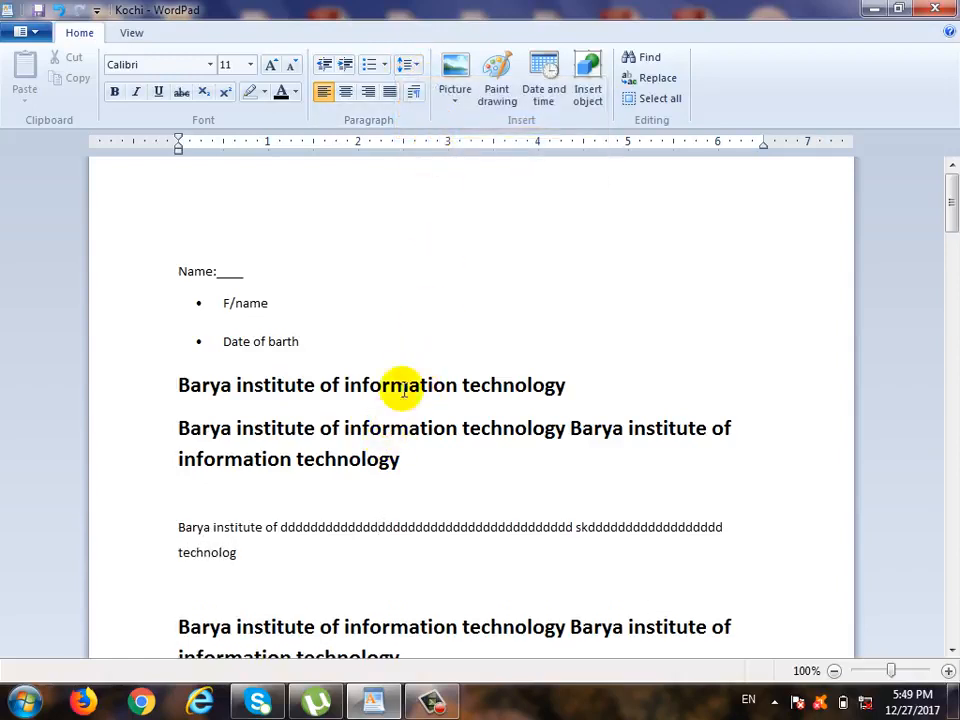
{"action": "left_click", "coordinate": [414, 92]}
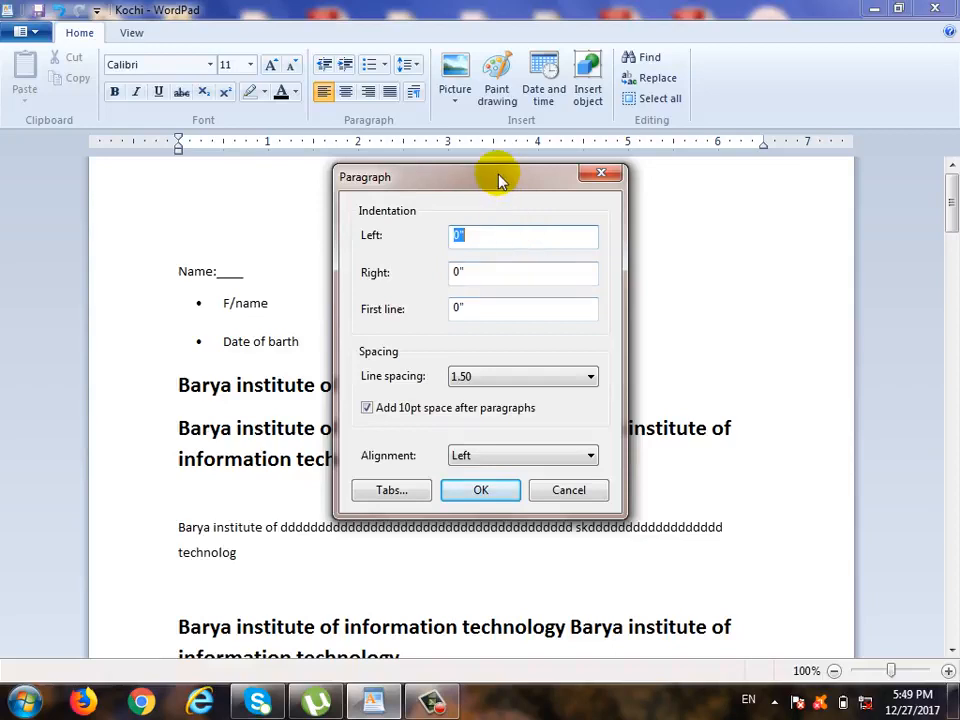
{"action": "left_click_drag", "start_coordinate": [500, 180], "coordinate": [532, 152]}
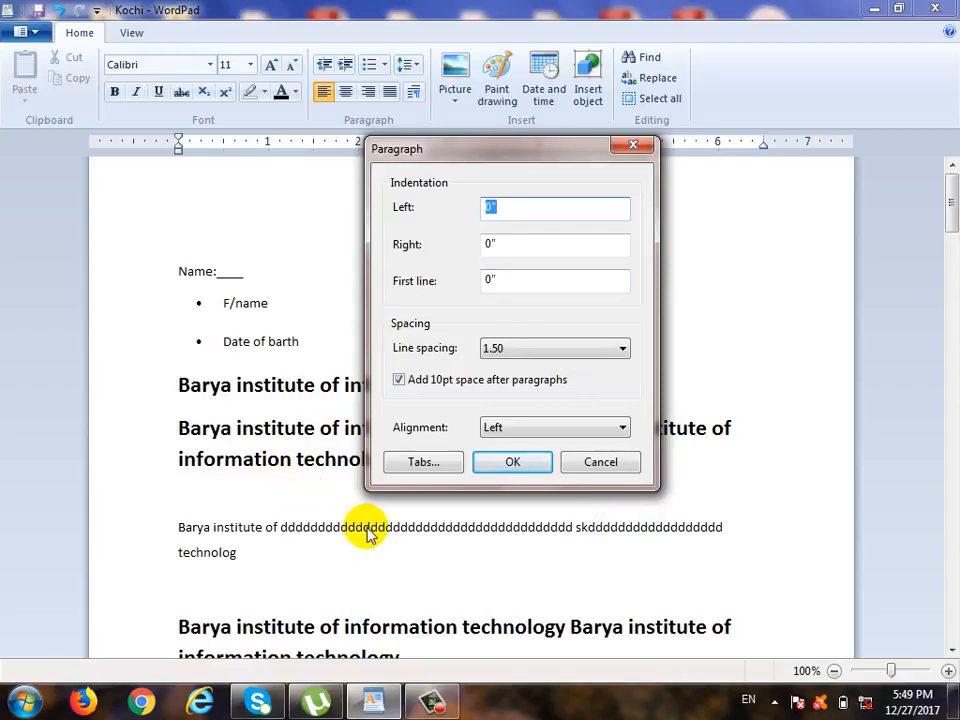
{"action": "type", "text": "1"}
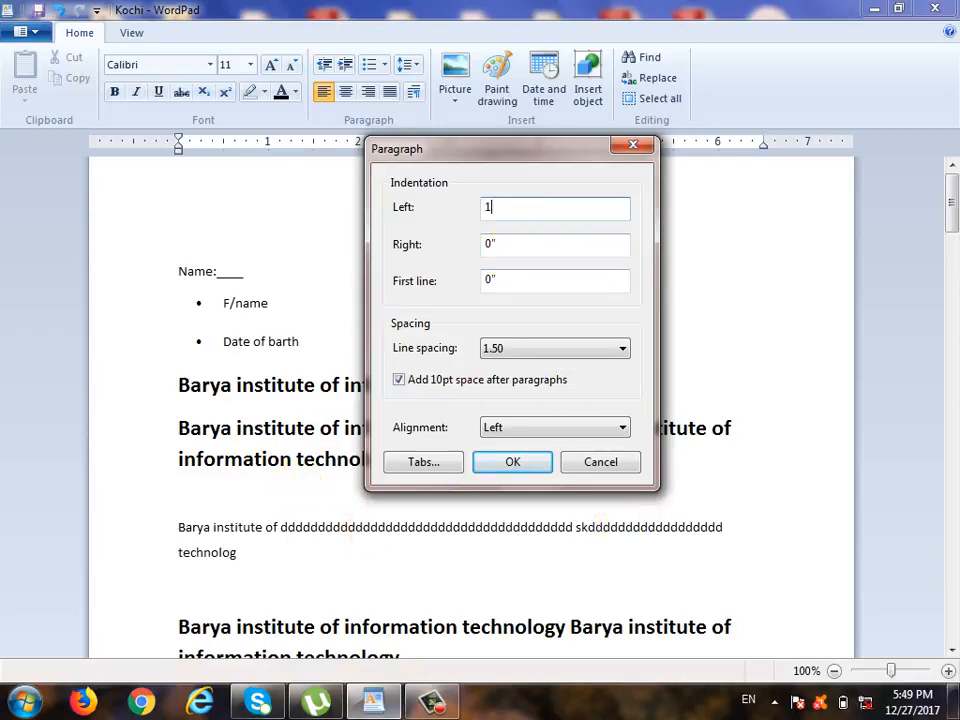
{"action": "left_click", "coordinate": [491, 463]}
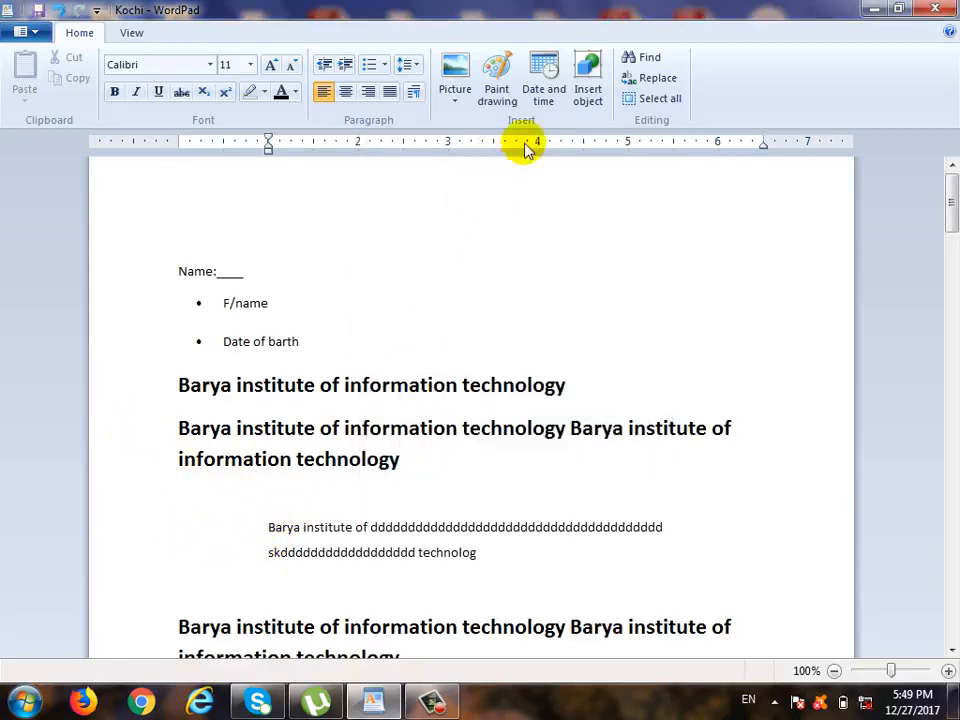
Try a first-line indentation of 1 inch on the sample paragraph and undo it
{"action": "left_click", "coordinate": [323, 64]}
{"action": "left_click", "coordinate": [342, 65]}
{"action": "left_click", "coordinate": [414, 92]}
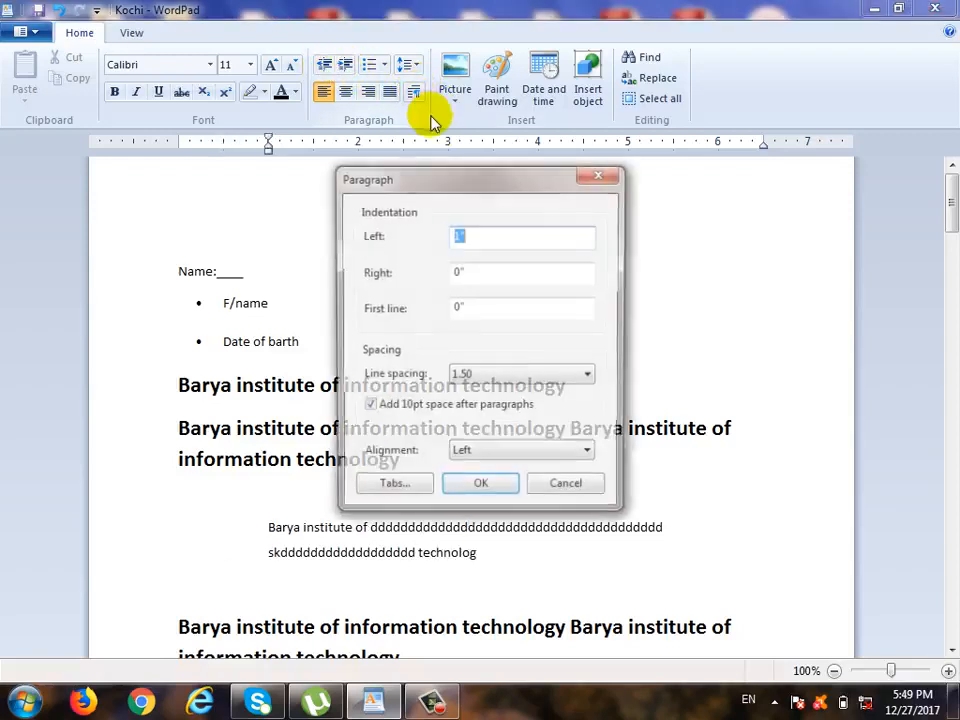
{"action": "key", "text": "Tab"}
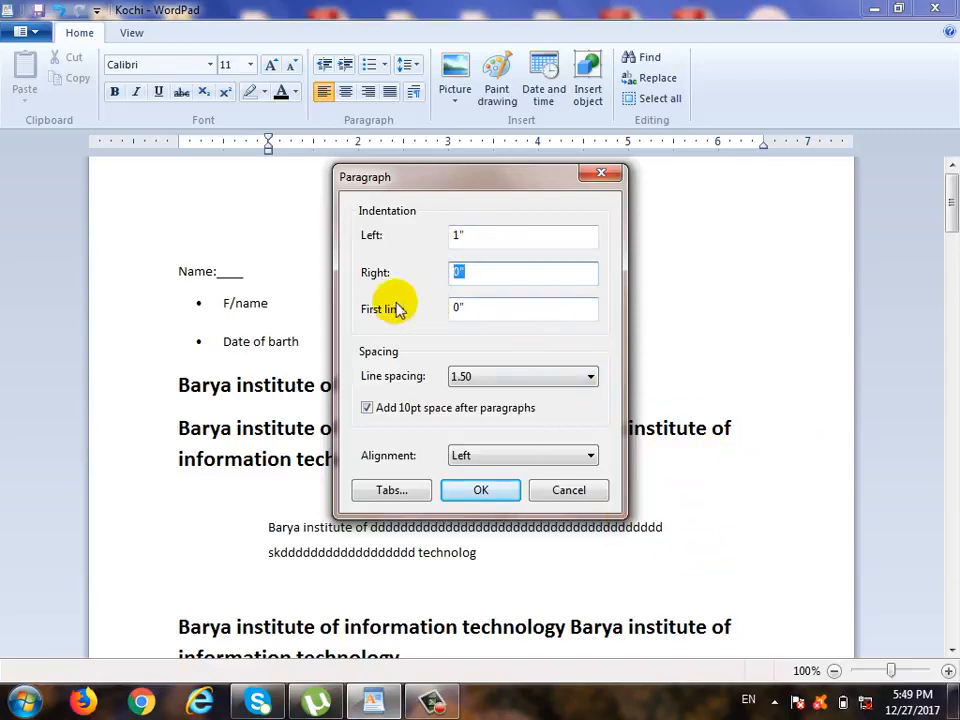
{"action": "key", "text": "Tab"}
{"action": "left_click_drag", "start_coordinate": [474, 200], "coordinate": [577, 143]}
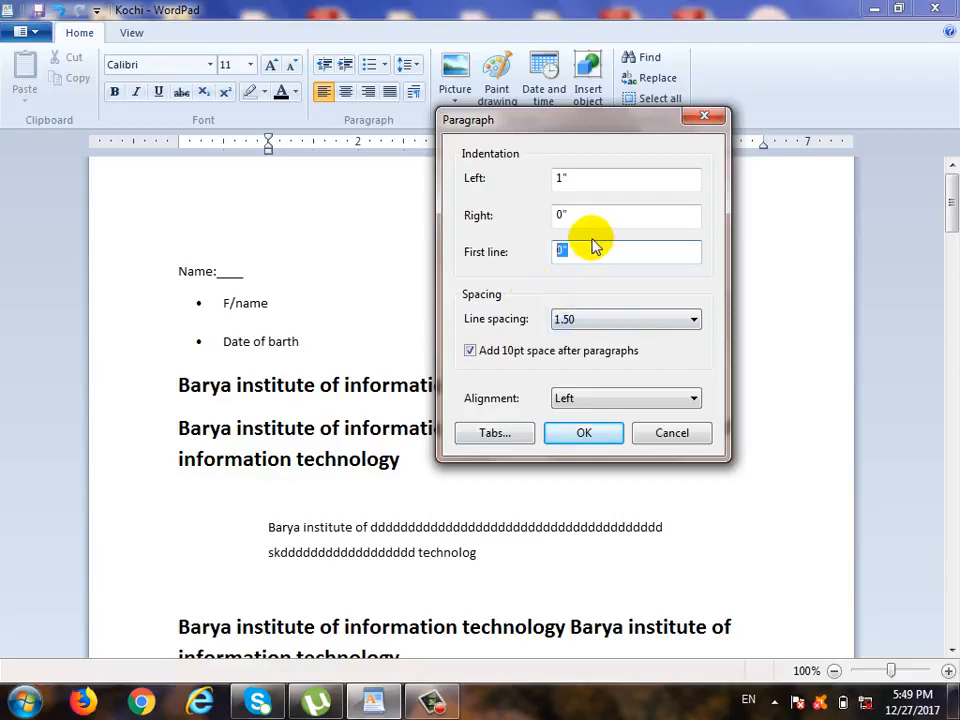
{"action": "type", "text": "1"}
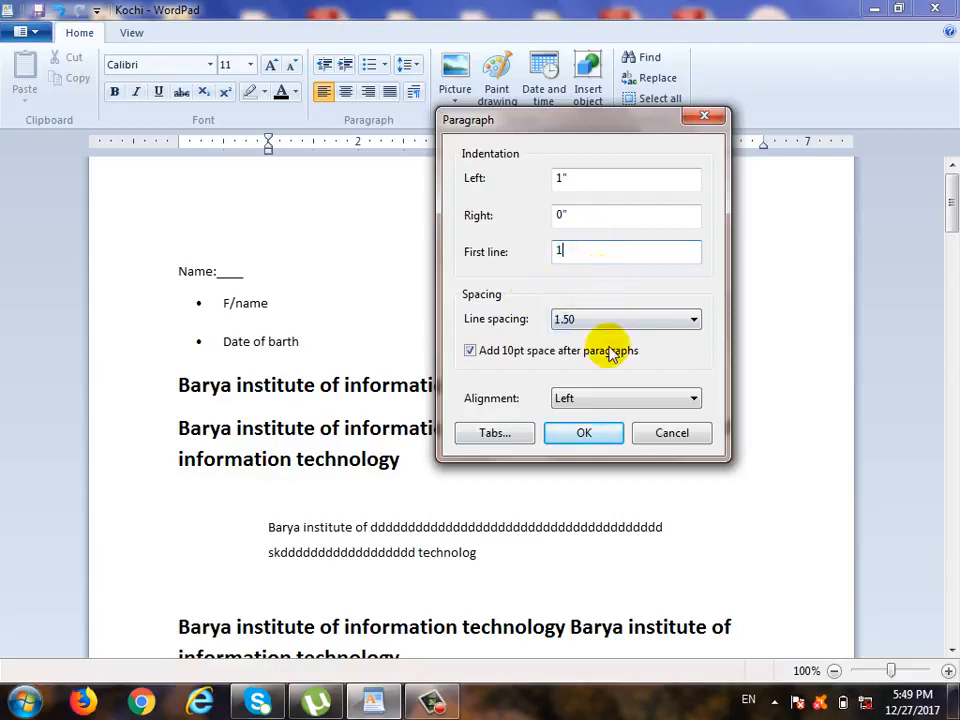
{"action": "key", "text": "Return"}
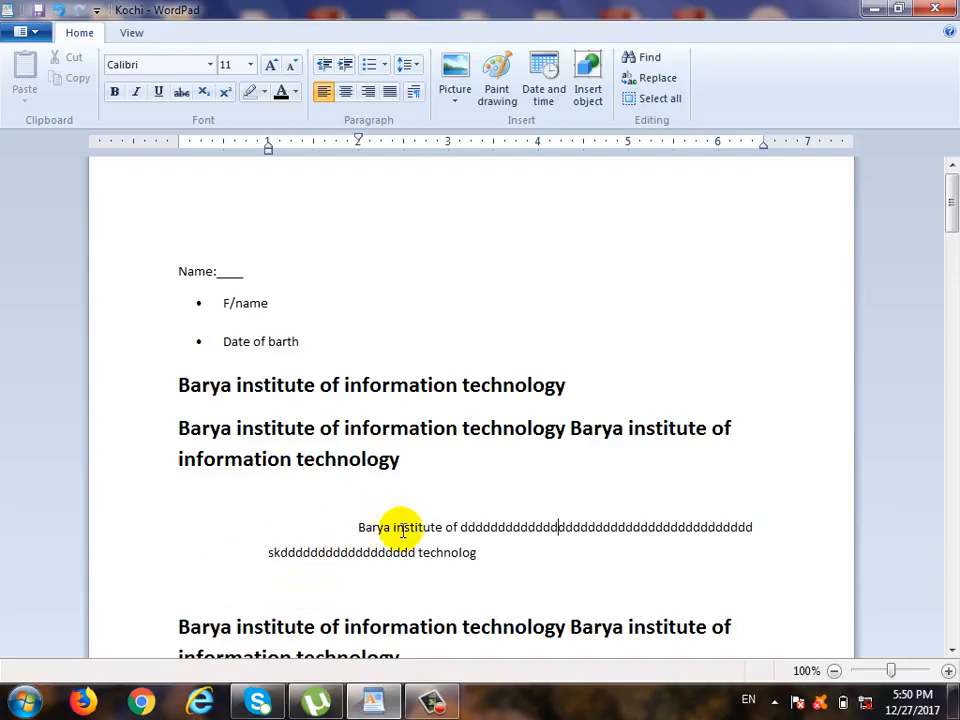
{"action": "key", "text": "ctrl+z"}
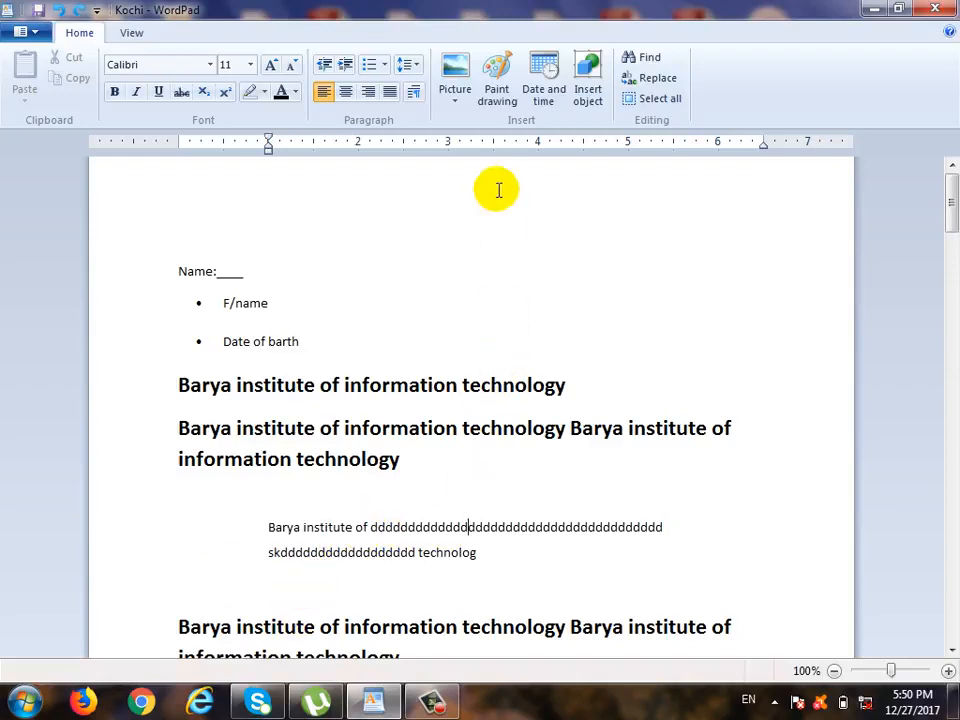
Examine the line spacing and alignment options in the sample paragraph's settings, closing them without changes
{"action": "left_click", "coordinate": [414, 91]}
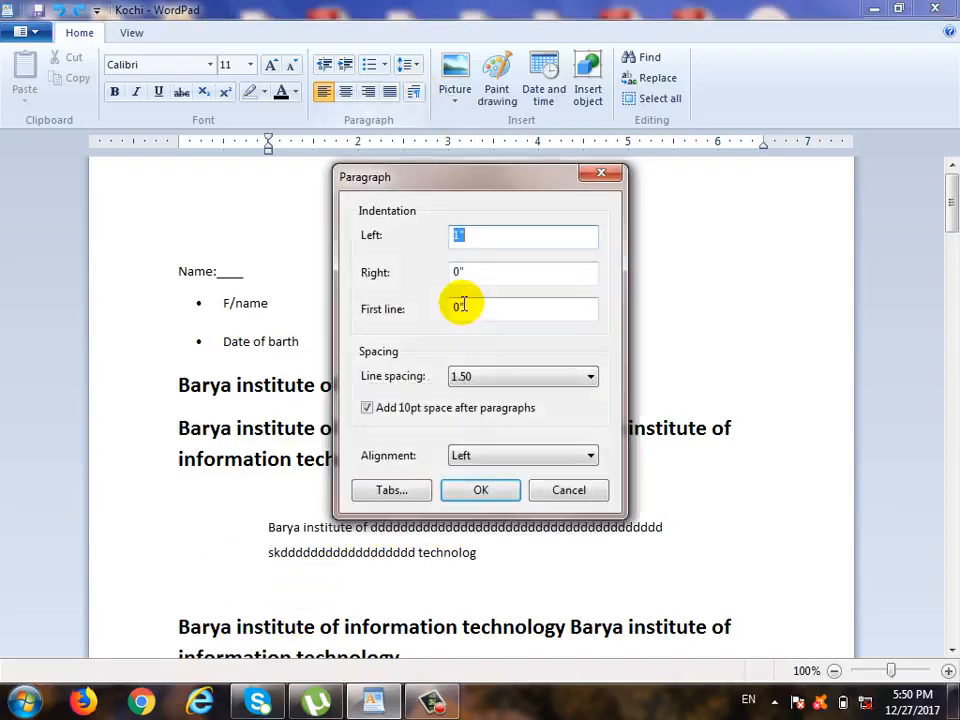
{"action": "left_click", "coordinate": [490, 378]}
{"action": "left_click", "coordinate": [490, 380]}
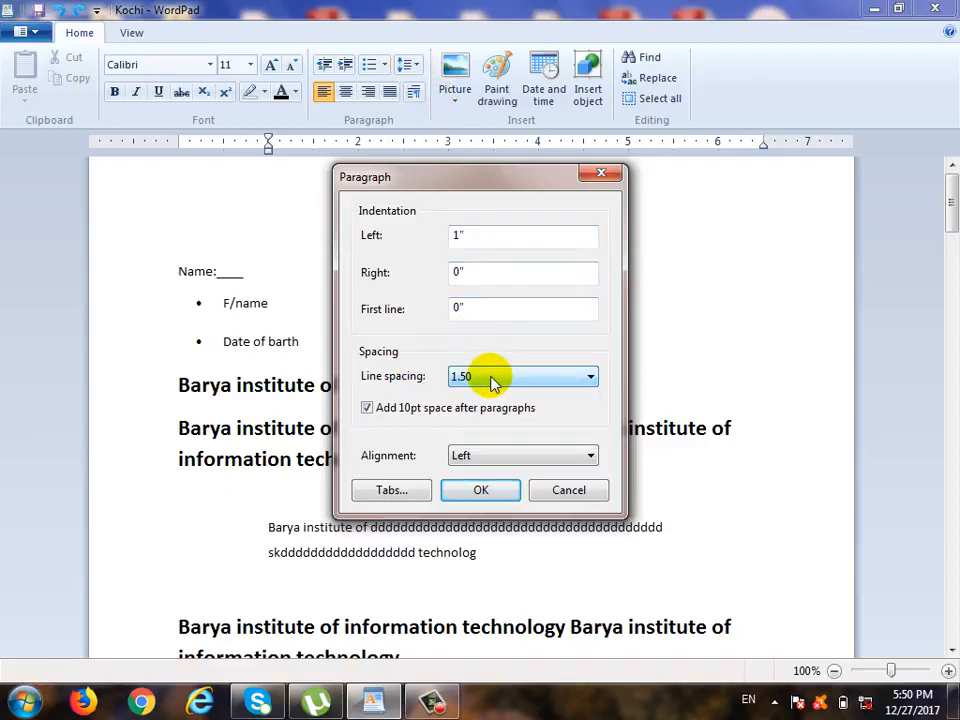
{"action": "left_click", "coordinate": [483, 460]}
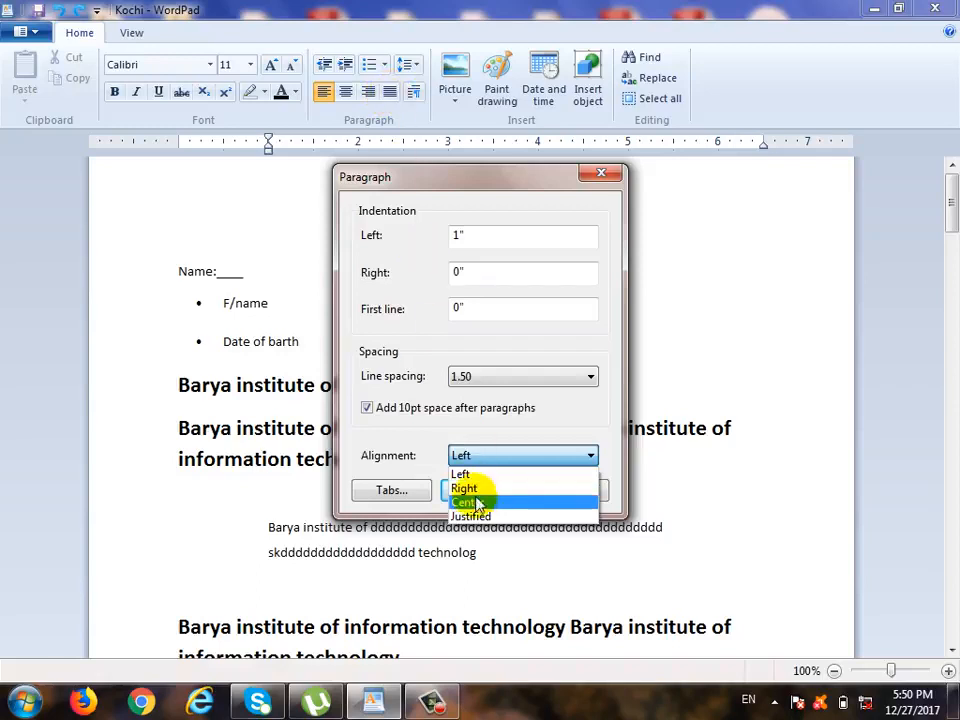
{"action": "left_click", "coordinate": [599, 179]}
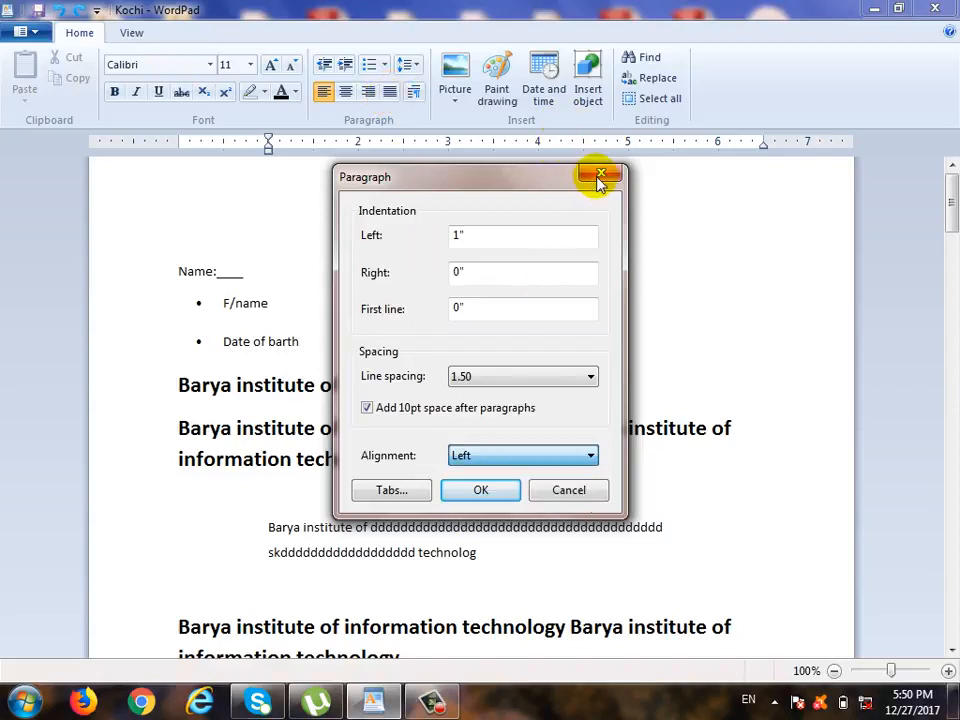
{"action": "left_click", "coordinate": [613, 177]}
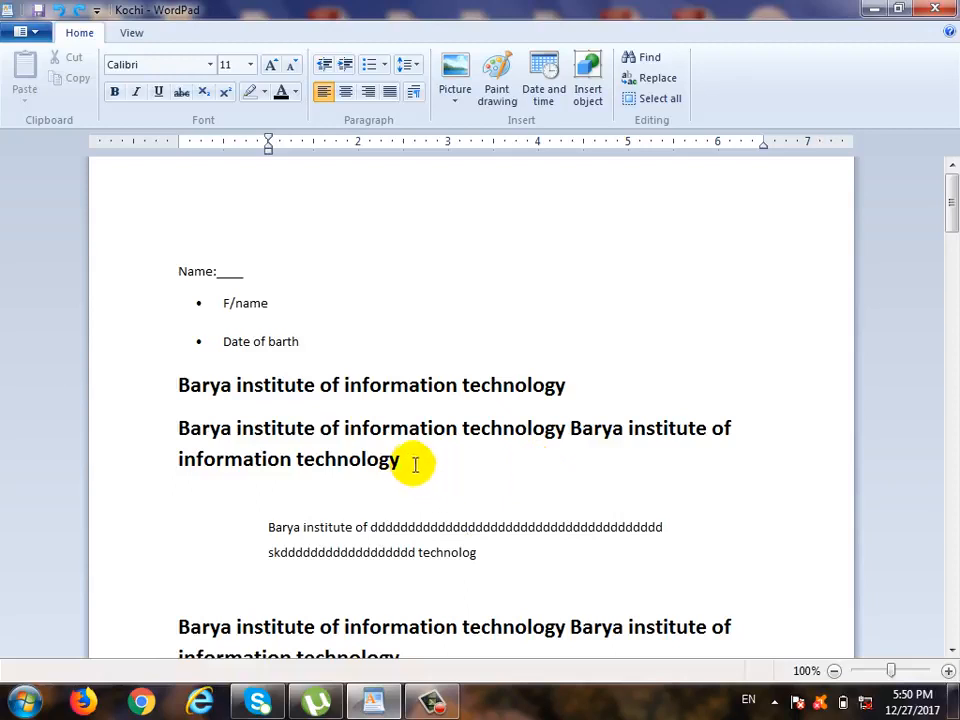
Copy the bold two-line paragraph below the first Barya heading and paste three copies at its end
{"action": "left_click_drag", "start_coordinate": [414, 459], "coordinate": [204, 428]}
{"action": "key", "text": "ctrl+c"}
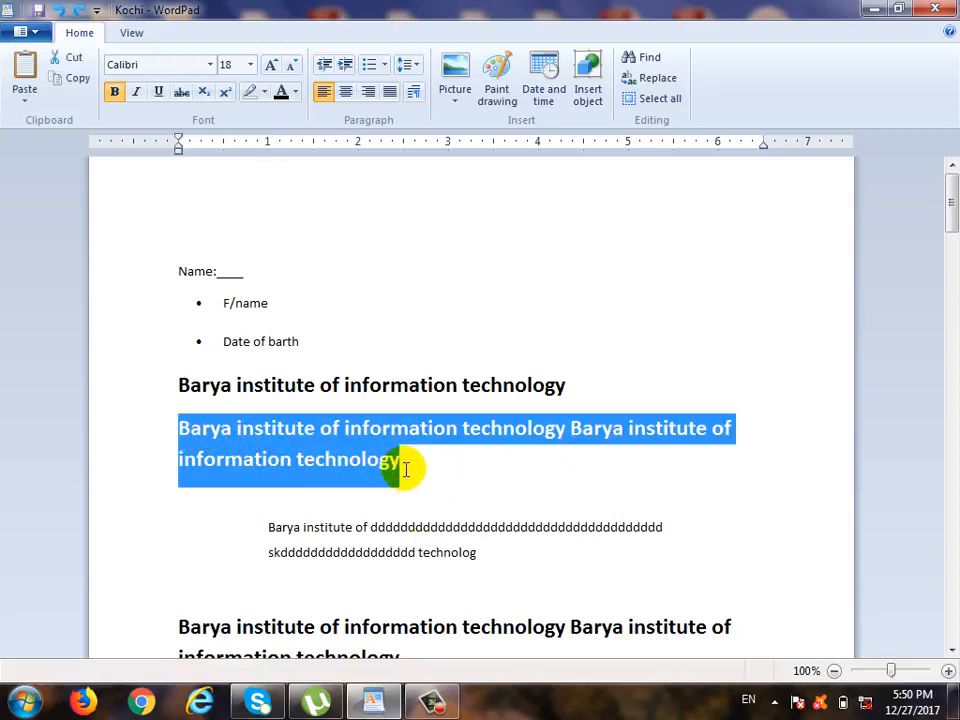
{"action": "left_click", "coordinate": [403, 463]}
{"action": "key", "text": "ctrl+v"}
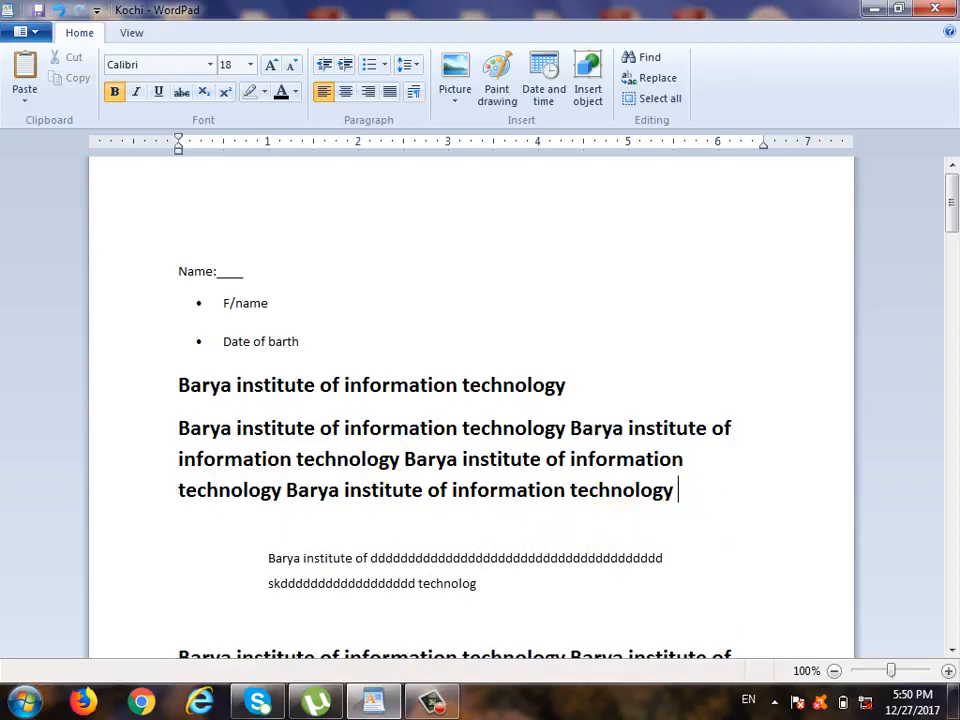
{"action": "key", "text": "ctrl+v"}
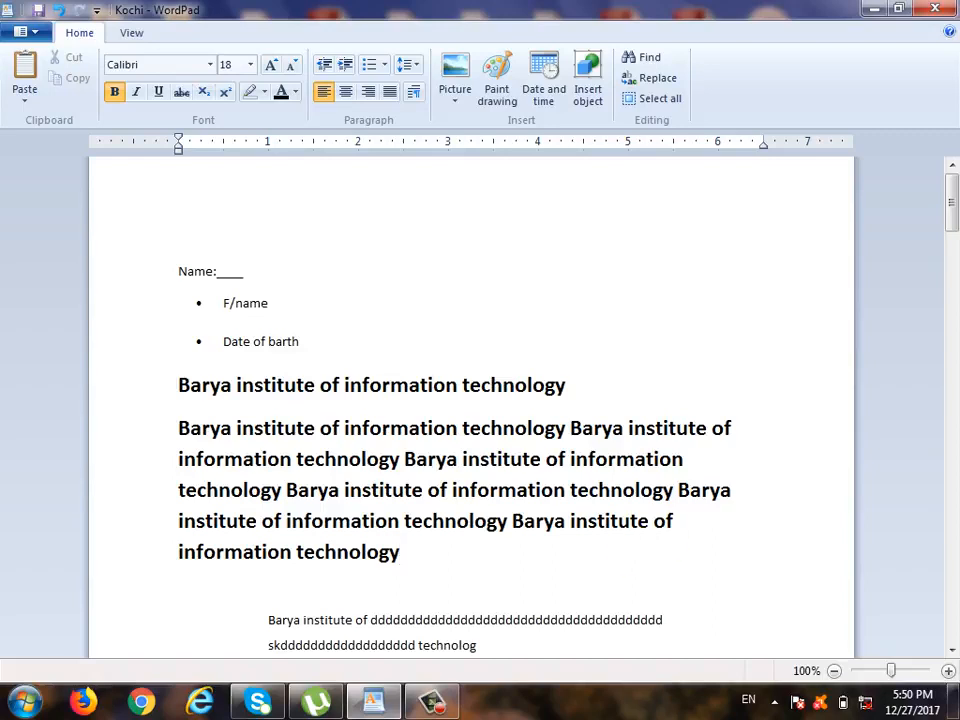
{"action": "key", "text": "ctrl+v"}
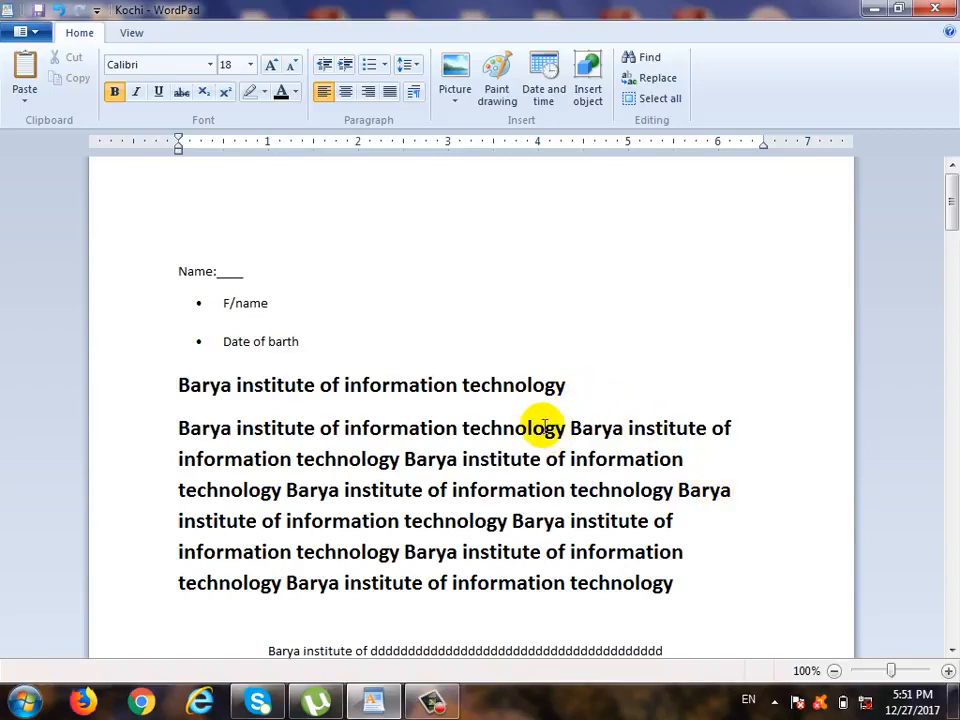
Justify the lengthened bold paragraph and apply Justified alignment in its paragraph settings as well
{"action": "left_click", "coordinate": [377, 459]}
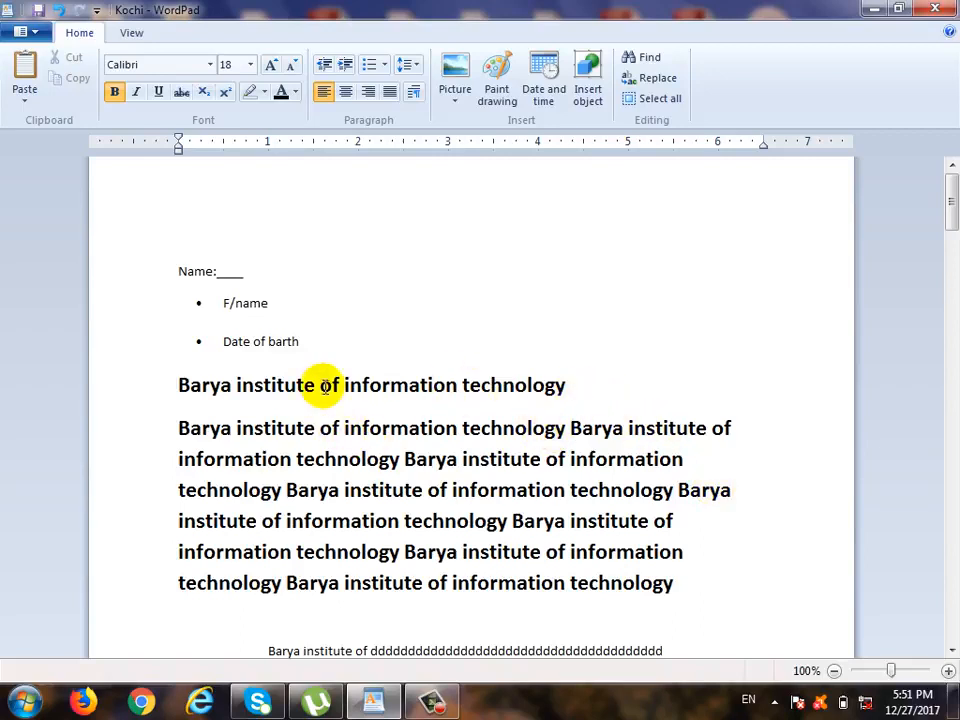
{"action": "left_click", "coordinate": [389, 92]}
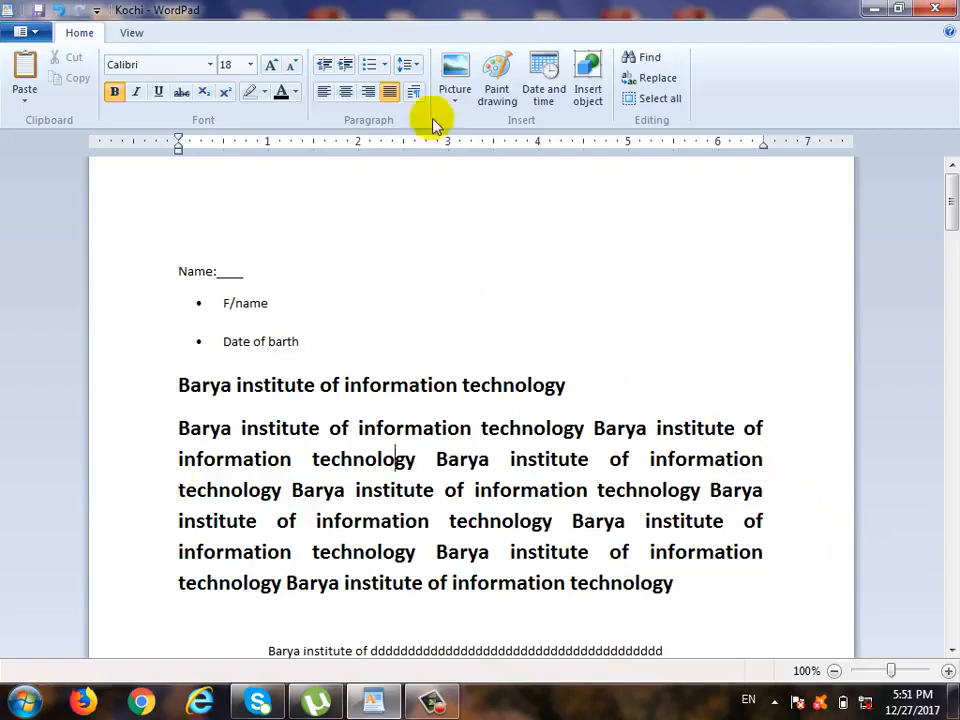
{"action": "left_click", "coordinate": [413, 94]}
{"action": "left_click", "coordinate": [478, 456]}
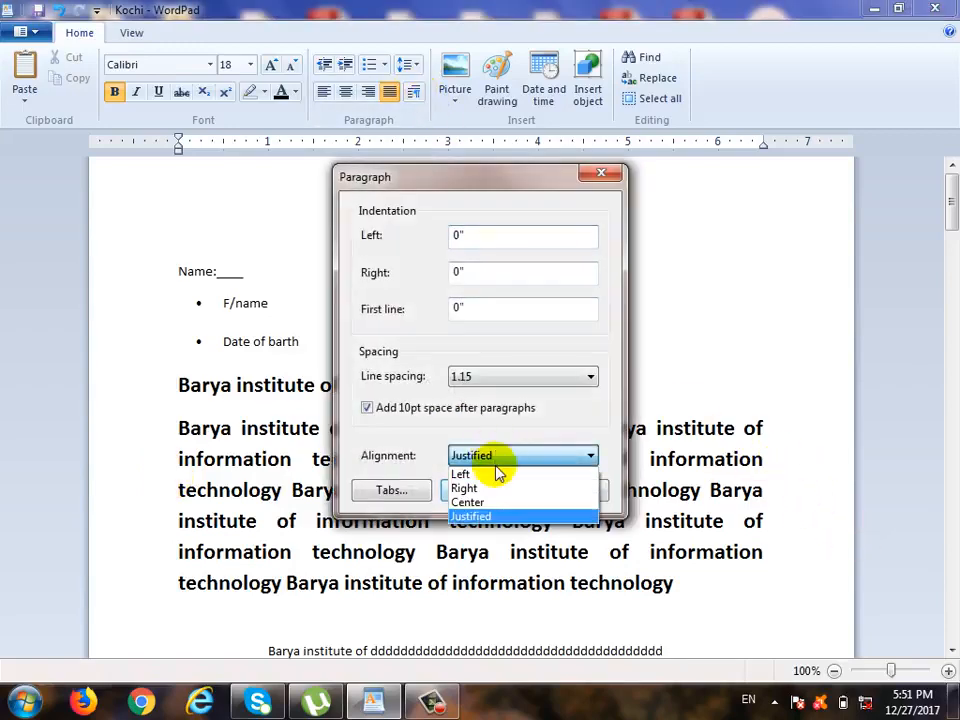
{"action": "left_click", "coordinate": [495, 515]}
{"action": "left_click", "coordinate": [478, 491]}
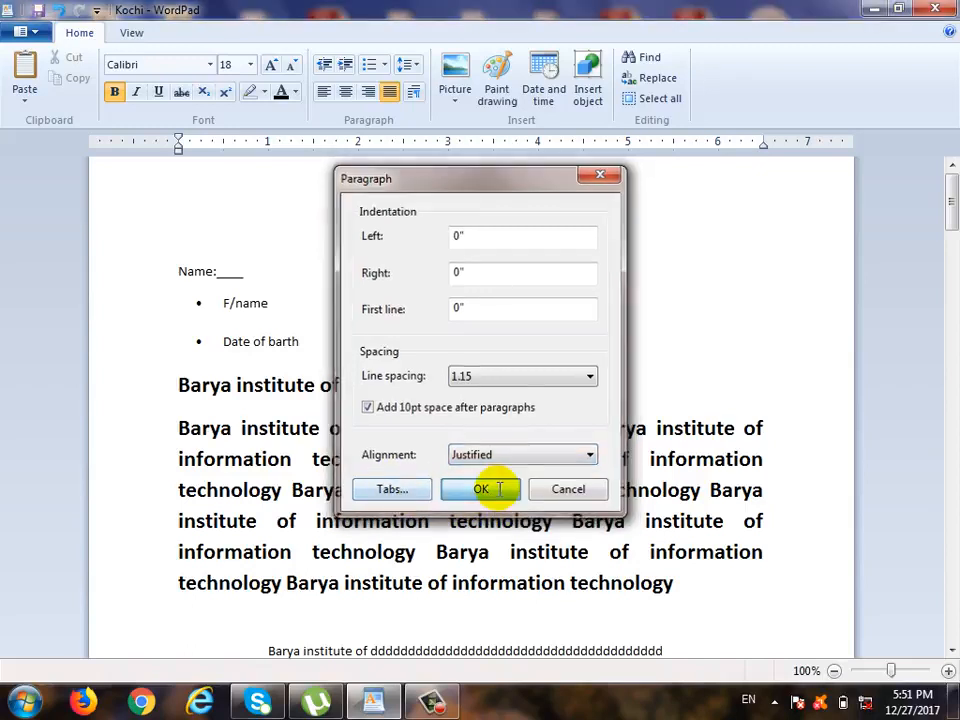
Insert the desert landscape picture from the Pictures library on a new line below the first Barya heading
{"action": "left_click", "coordinate": [589, 387]}
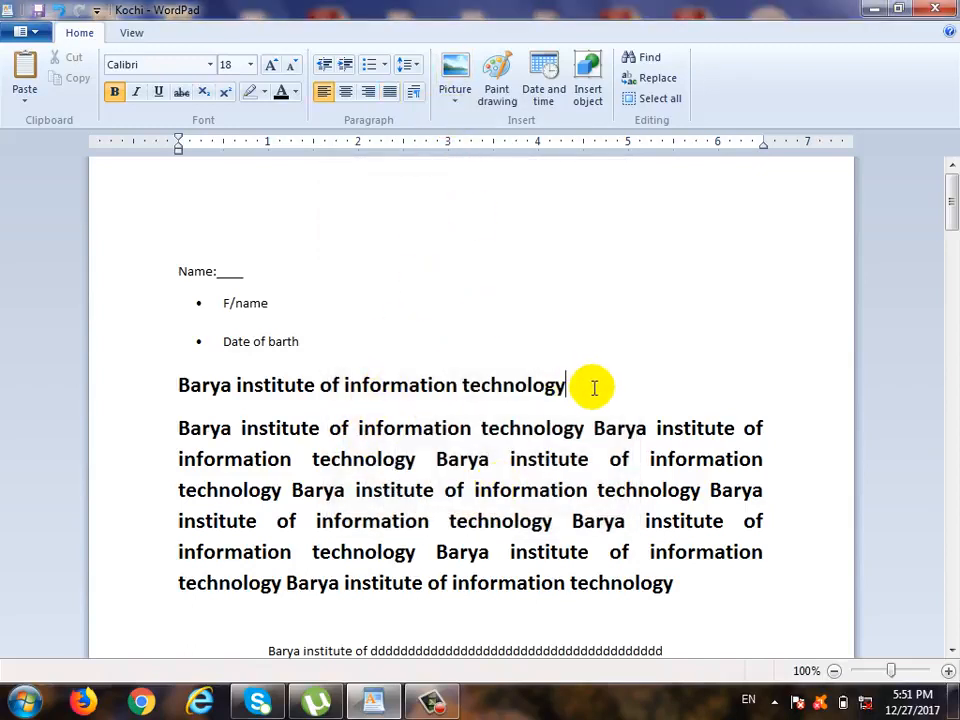
{"action": "key", "text": "Return"}
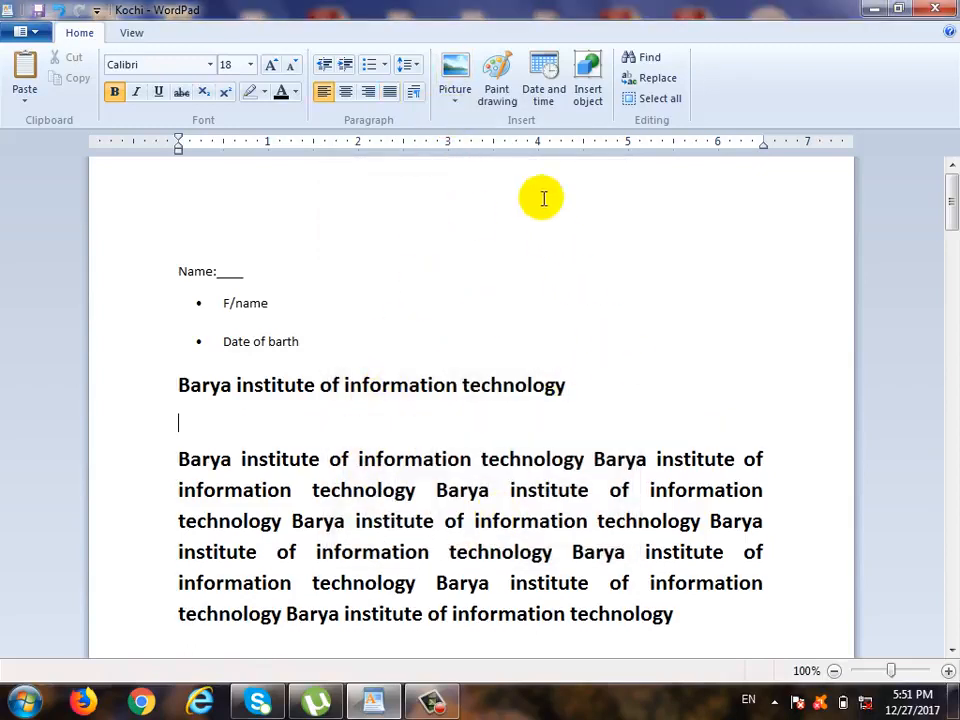
{"action": "left_click", "coordinate": [456, 79]}
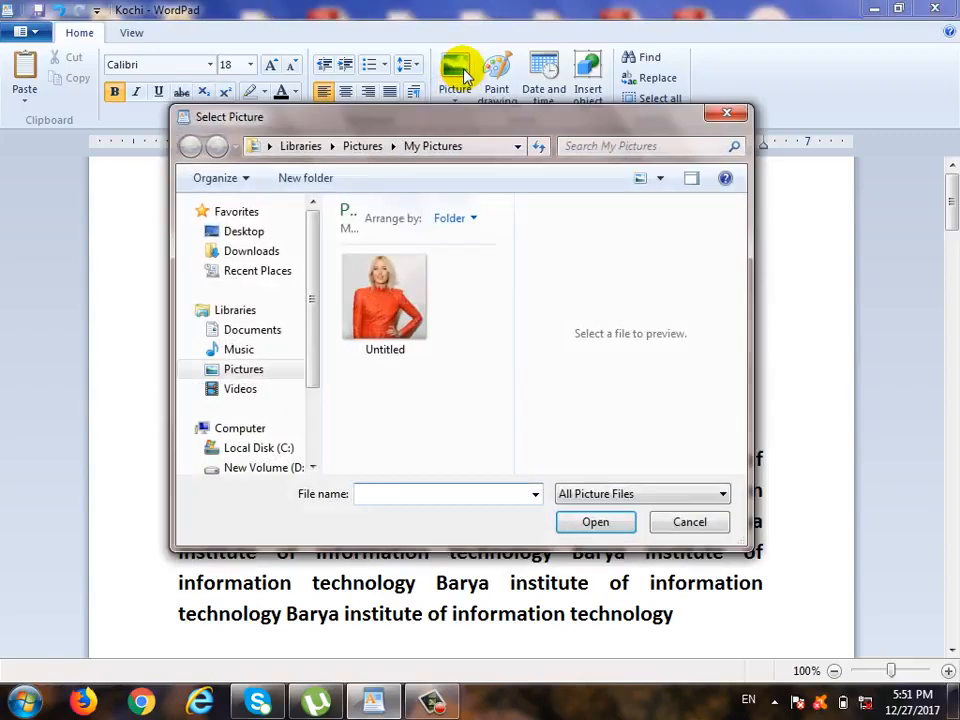
{"action": "left_click", "coordinate": [252, 370]}
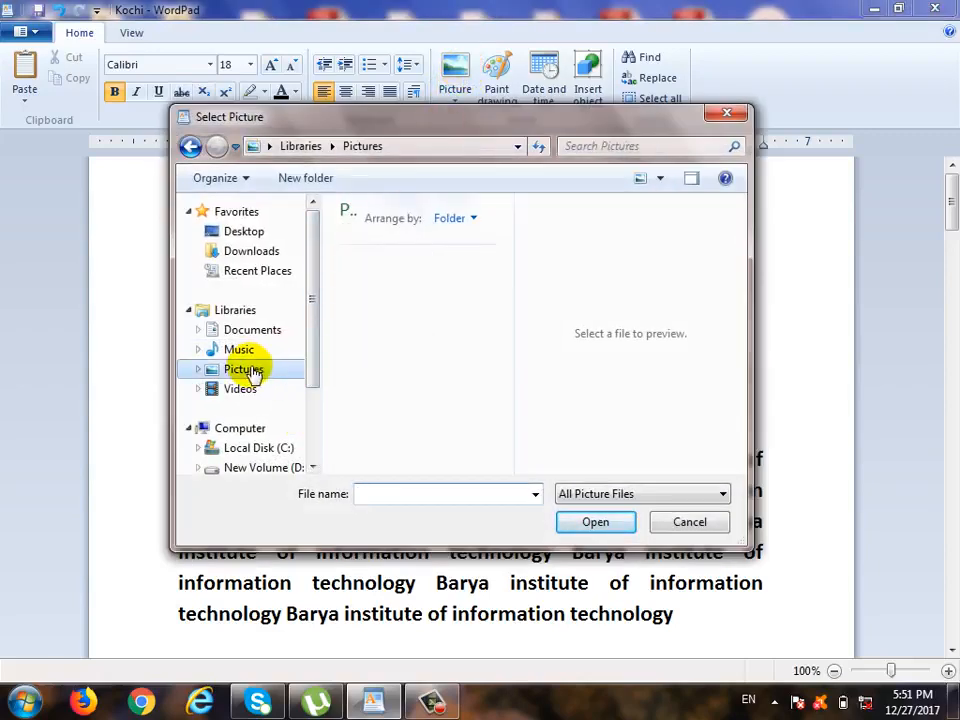
{"action": "double_click", "coordinate": [418, 322]}
{"action": "double_click", "coordinate": [400, 393]}
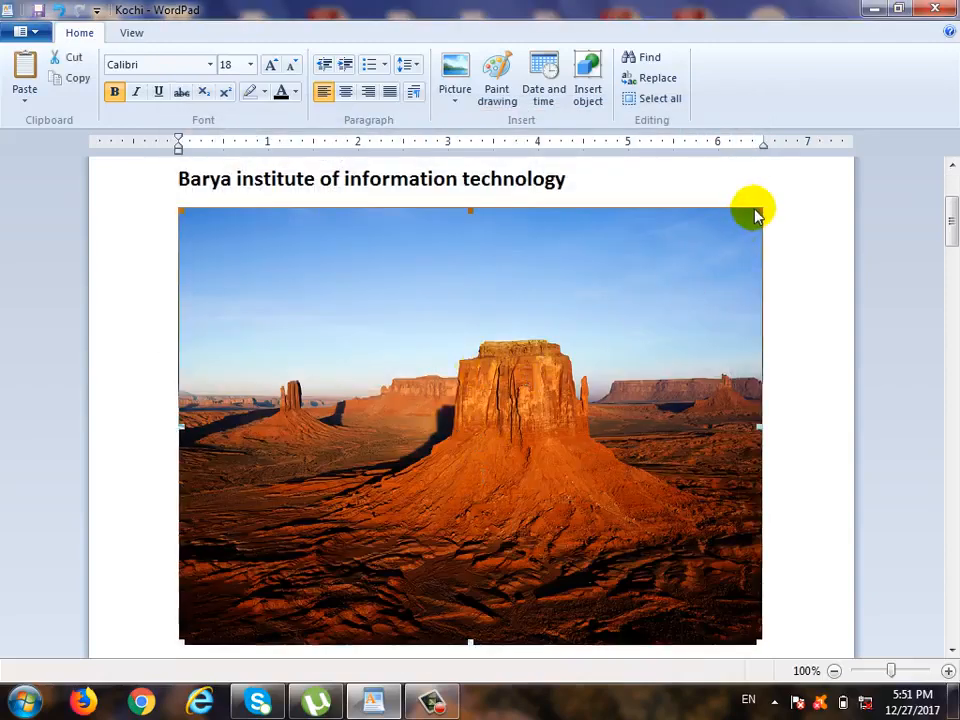
Resize the desert picture freehand, trying narrower and shorter proportions and ending about 5.2 inches wide and 2.4 inches high
{"action": "left_click_drag", "start_coordinate": [760, 211], "coordinate": [746, 214]}
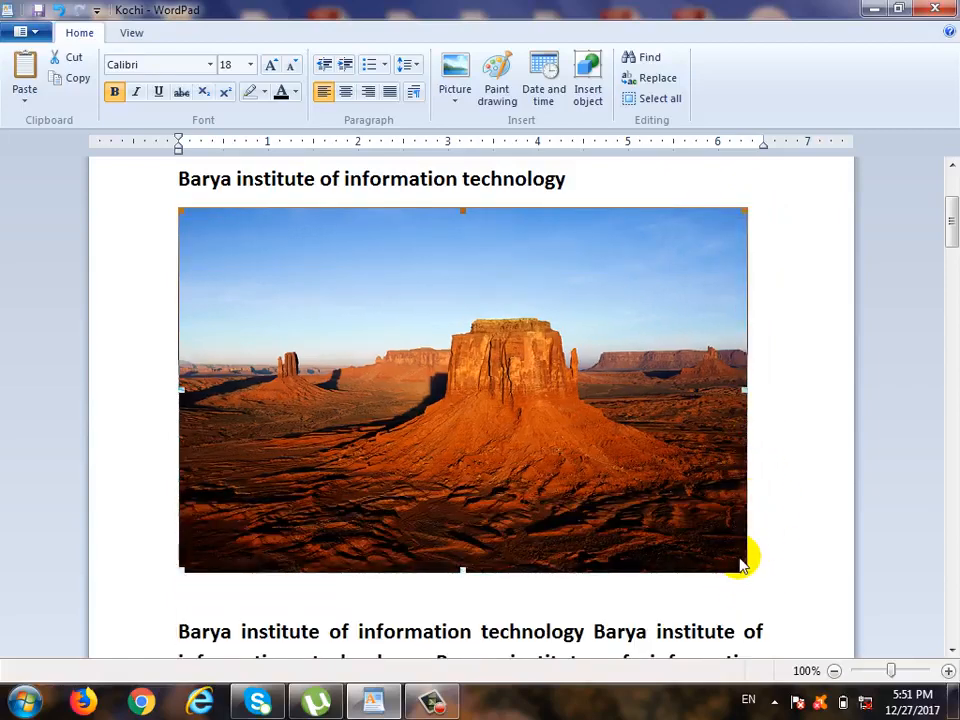
{"action": "left_click_drag", "start_coordinate": [750, 390], "coordinate": [432, 393]}
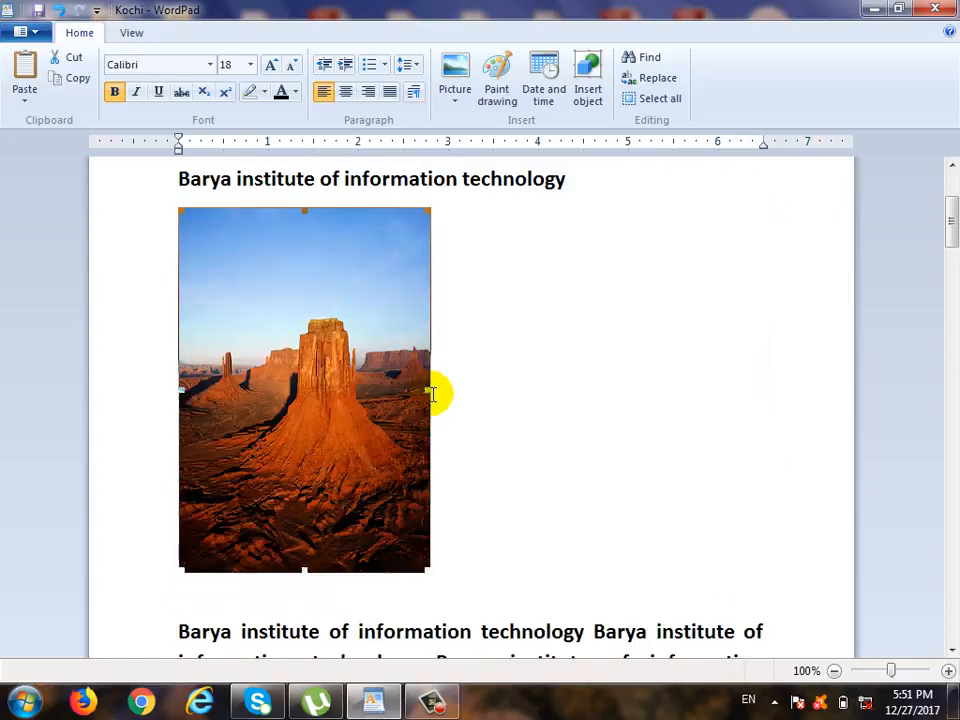
{"action": "left_click_drag", "start_coordinate": [305, 570], "coordinate": [294, 383]}
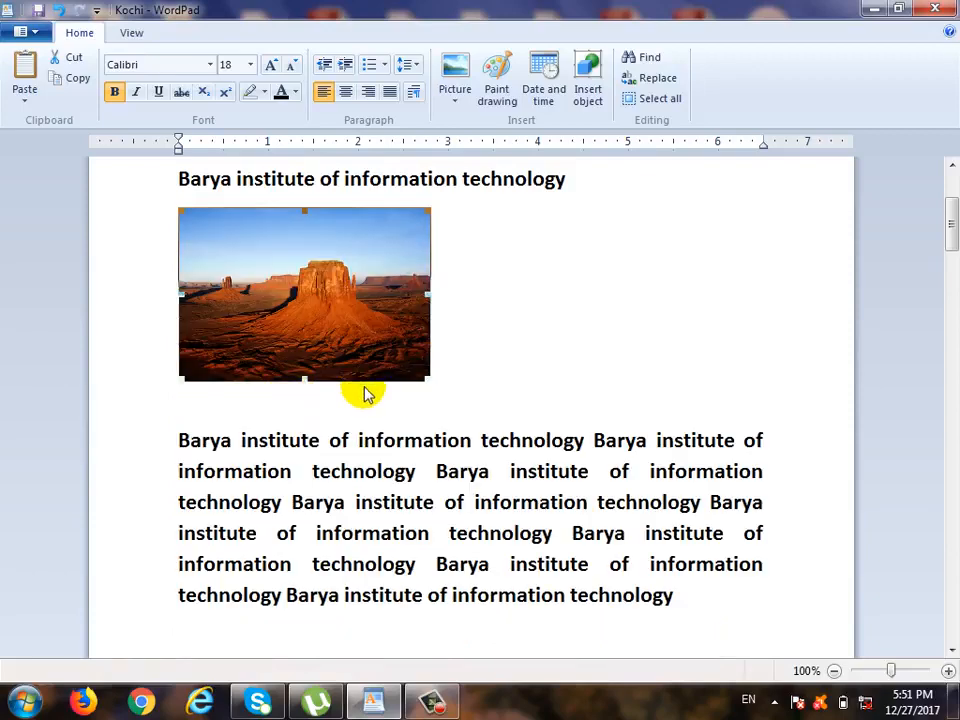
{"action": "left_click_drag", "start_coordinate": [431, 380], "coordinate": [649, 425]}
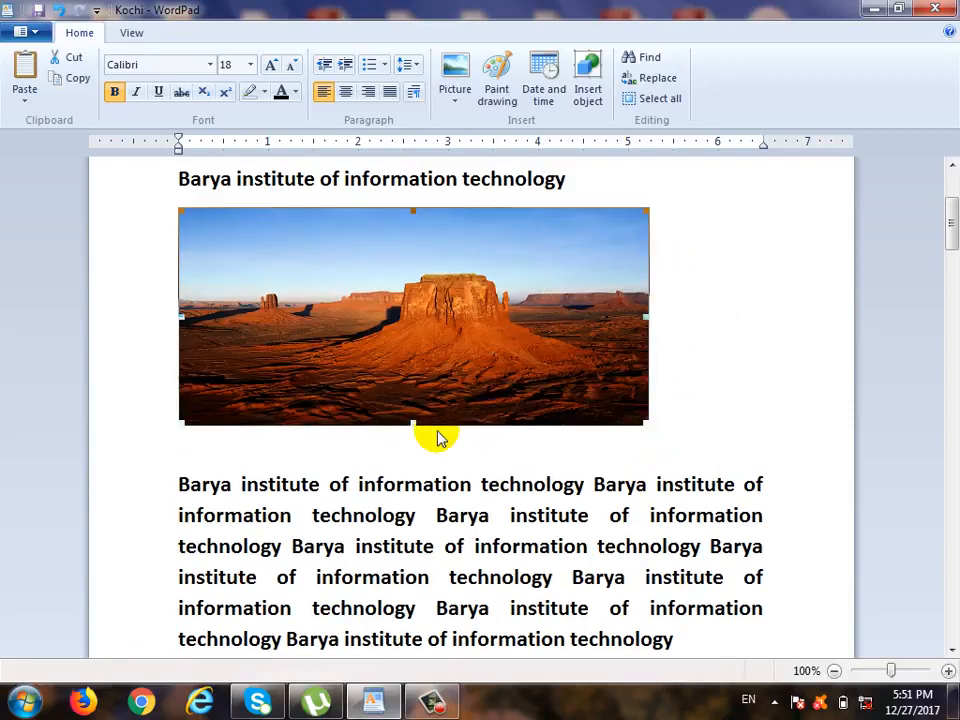
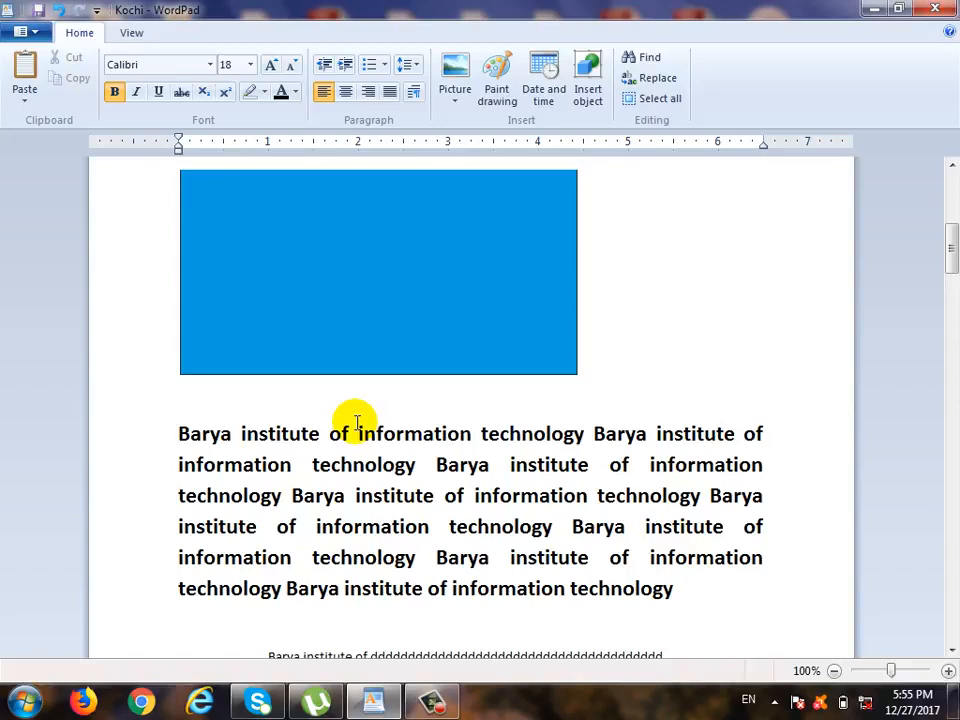
Search the document for "barya" starting after the first heading, keeping the Find dialog clear of the text
{"action": "scroll", "coordinate": [369, 480], "scroll_direction": "up", "scroll_amount": 5}
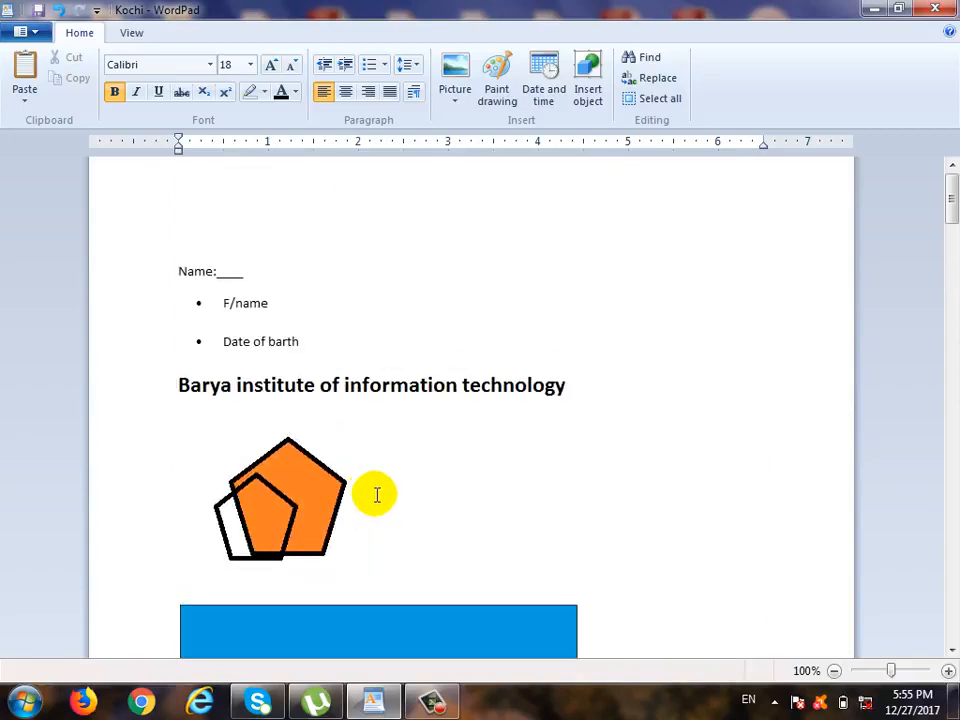
{"action": "left_click_drag", "start_coordinate": [948, 199], "coordinate": [949, 161]}
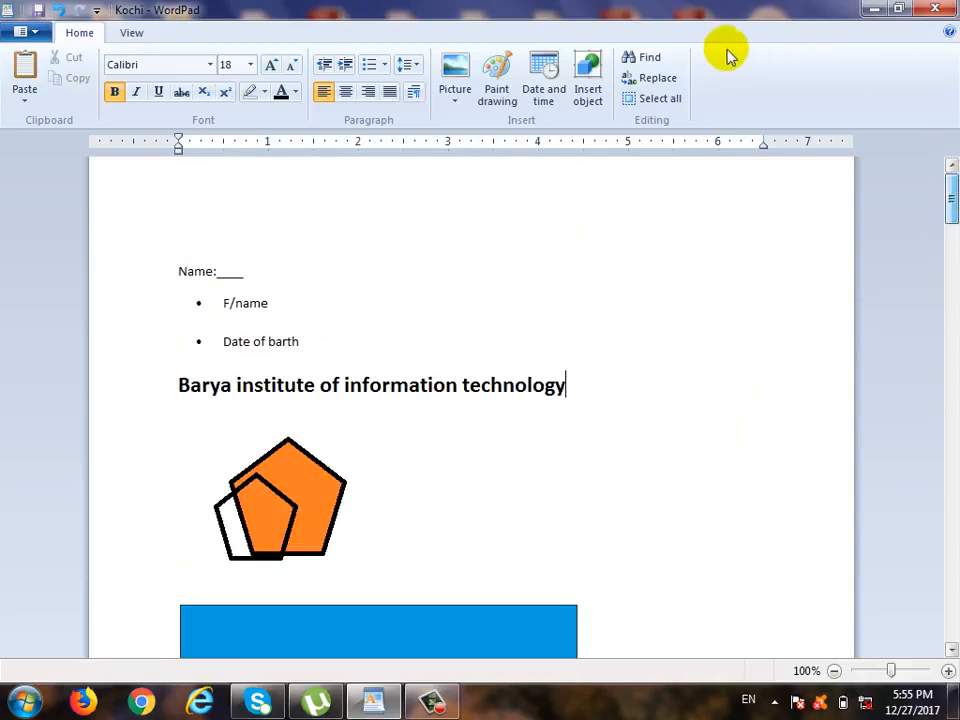
{"action": "left_click", "coordinate": [650, 58]}
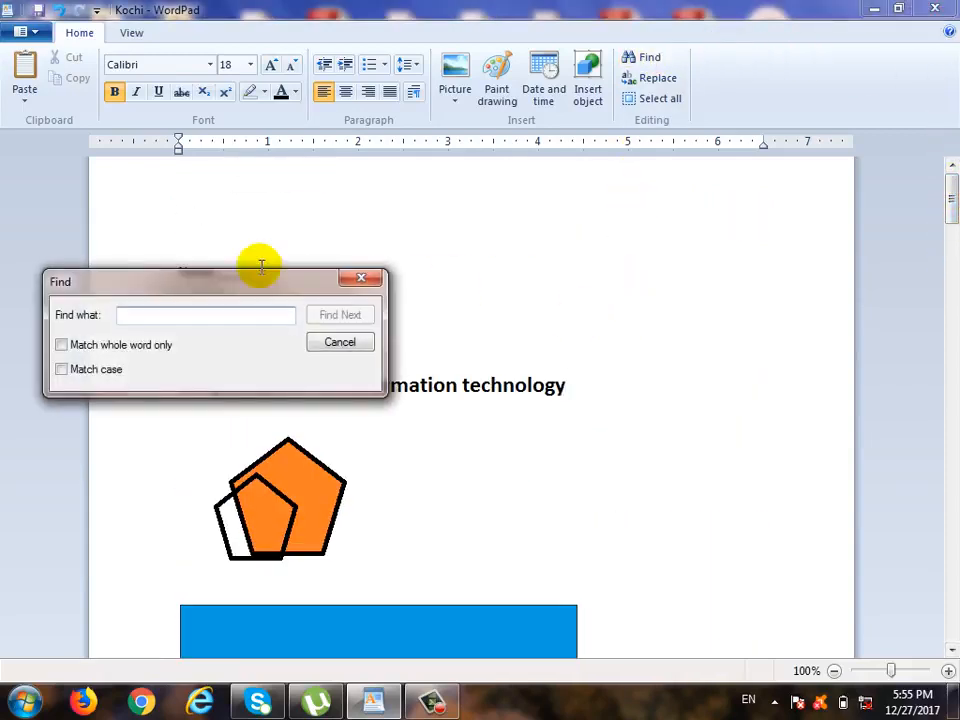
{"action": "left_click_drag", "start_coordinate": [265, 290], "coordinate": [521, 205]}
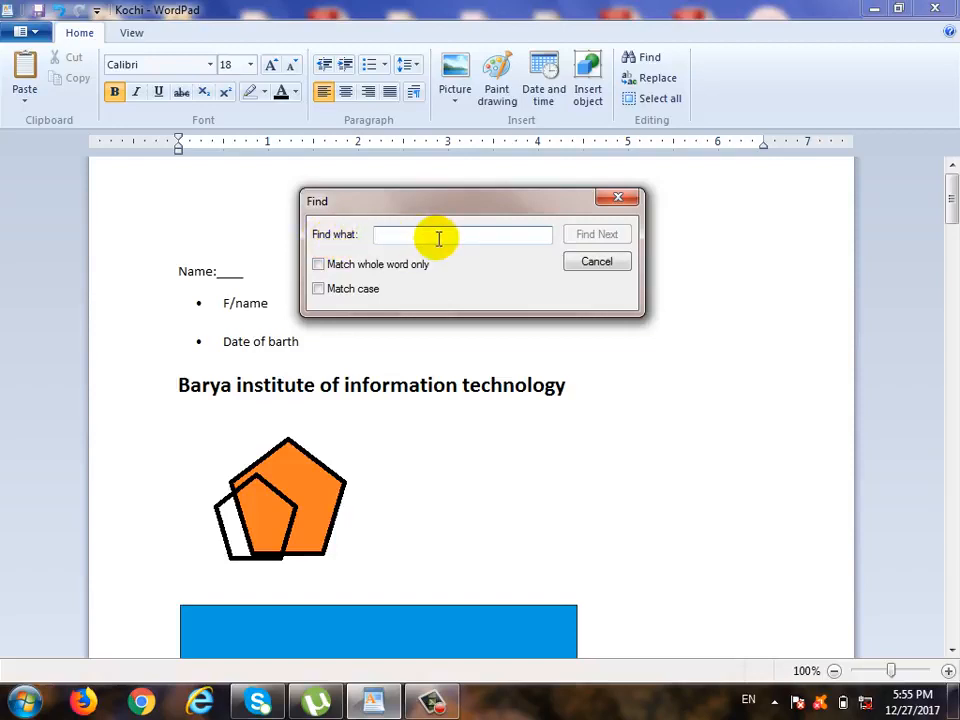
{"action": "type", "text": "barya"}
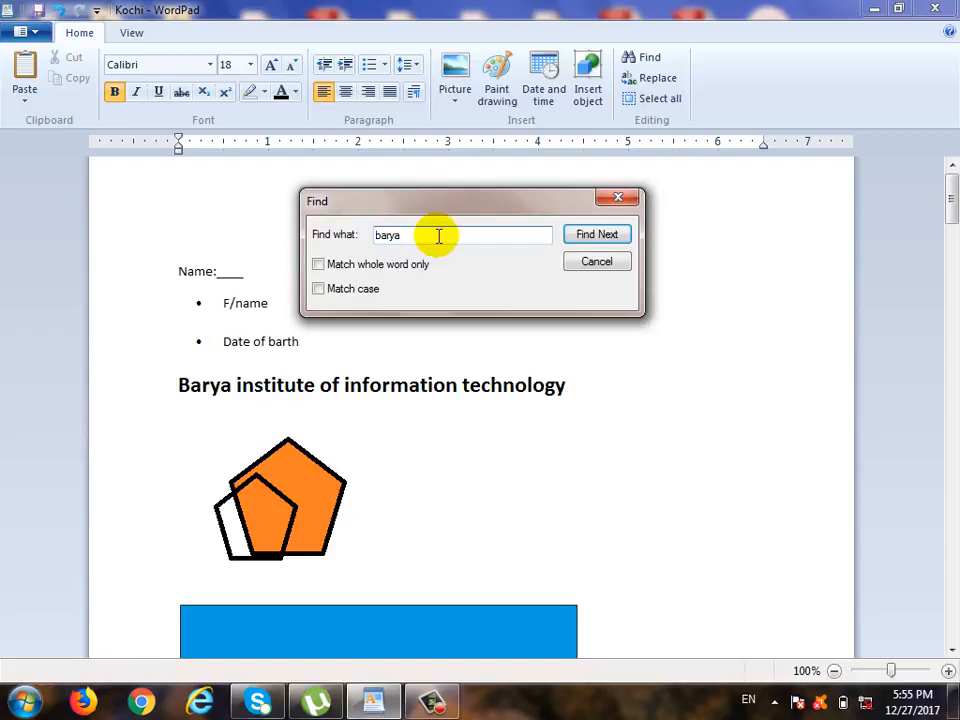
{"action": "left_click", "coordinate": [608, 240]}
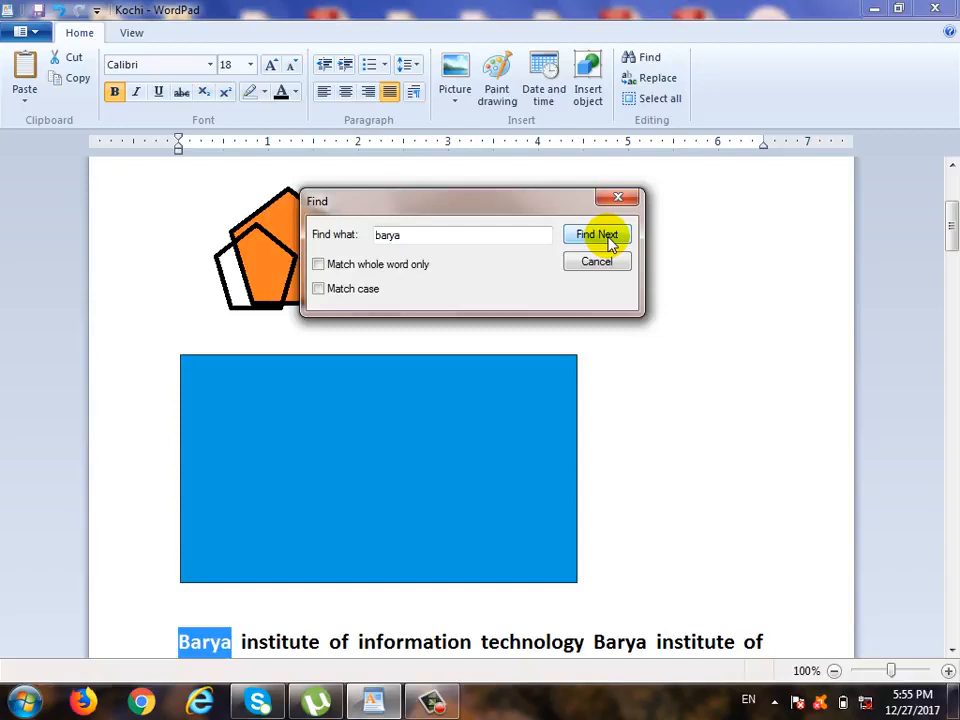
Go through the successive occurrences of "barya" in the justified paragraph and the repeated heading lines
{"action": "left_click", "coordinate": [608, 238]}
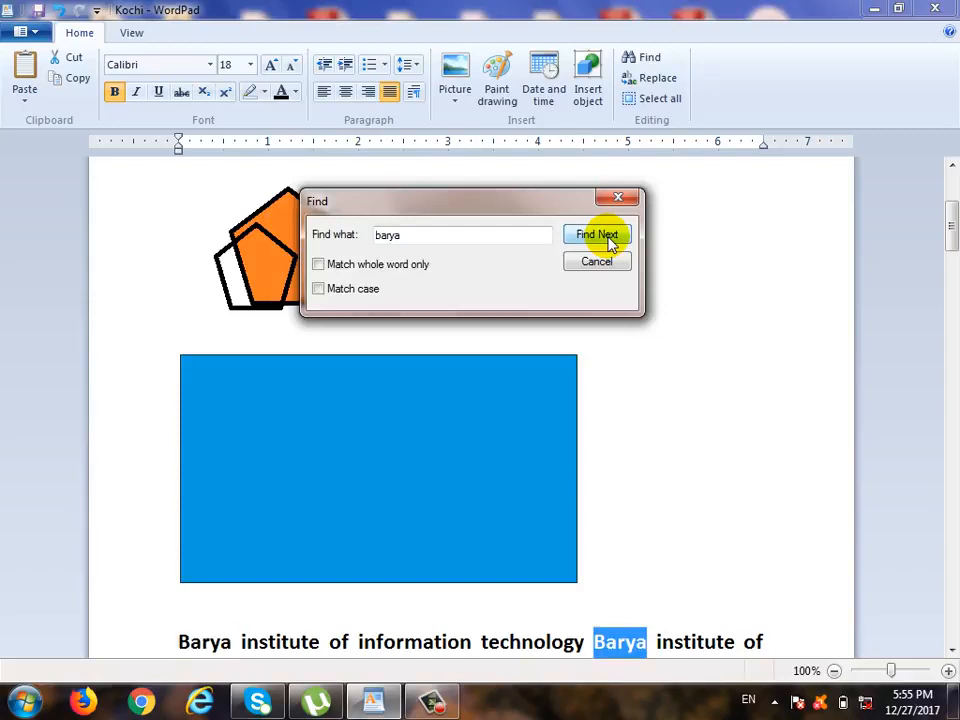
{"action": "left_click", "coordinate": [608, 238]}
{"action": "left_click", "coordinate": [608, 238]}
{"action": "left_click", "coordinate": [608, 238]}
{"action": "left_click", "coordinate": [608, 238]}
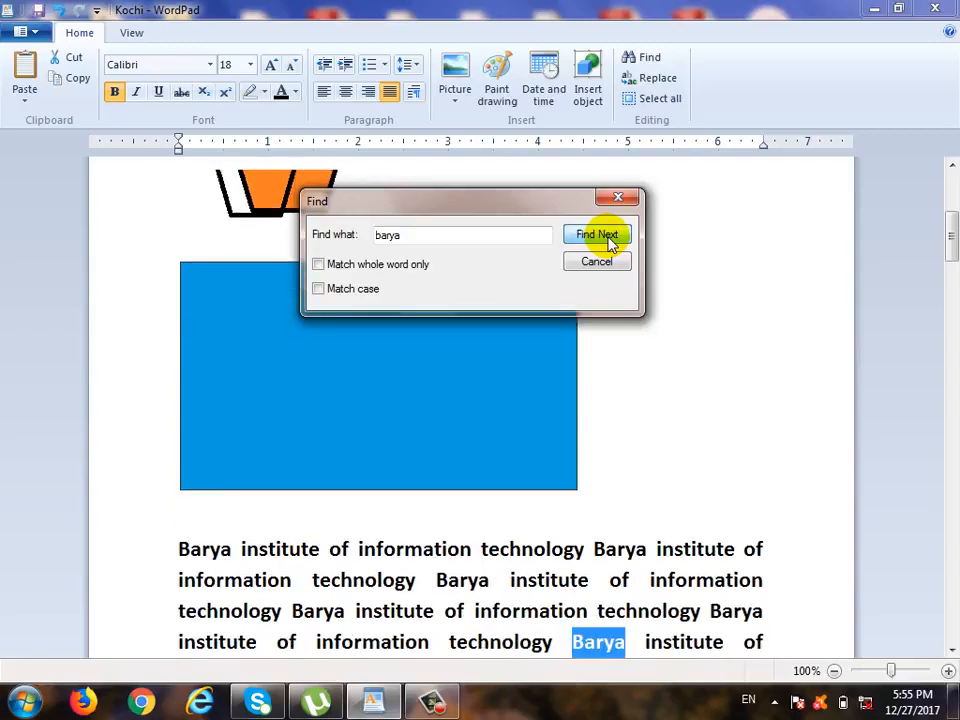
{"action": "left_click", "coordinate": [608, 238]}
{"action": "left_click", "coordinate": [608, 238]}
{"action": "left_click", "coordinate": [608, 238]}
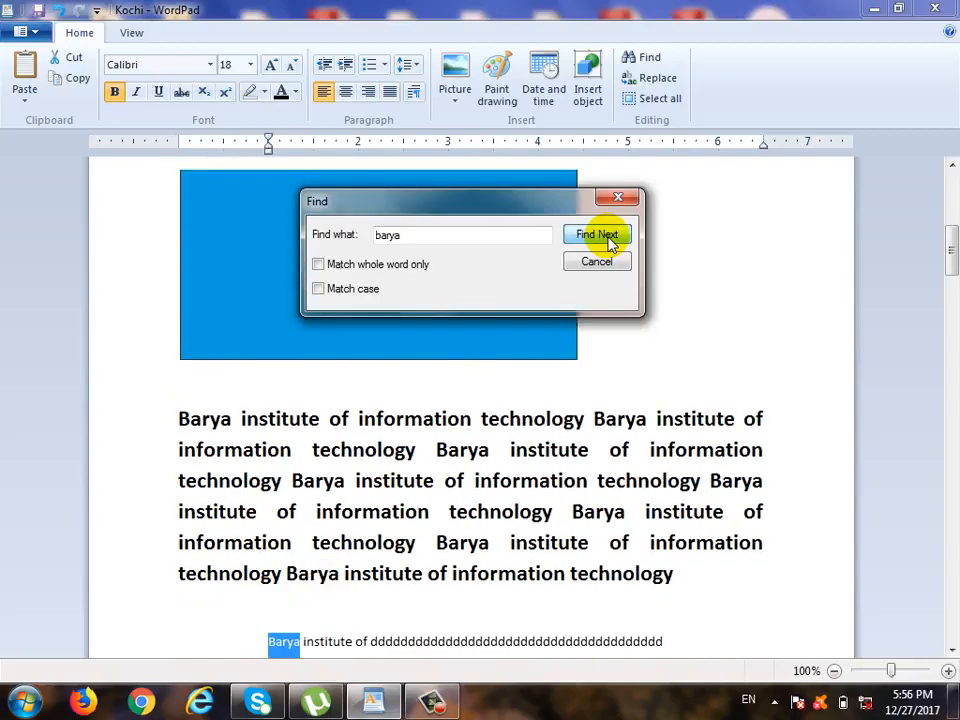
{"action": "left_click", "coordinate": [608, 238]}
{"action": "left_click", "coordinate": [608, 238]}
{"action": "left_click", "coordinate": [608, 238]}
{"action": "left_click", "coordinate": [608, 238]}
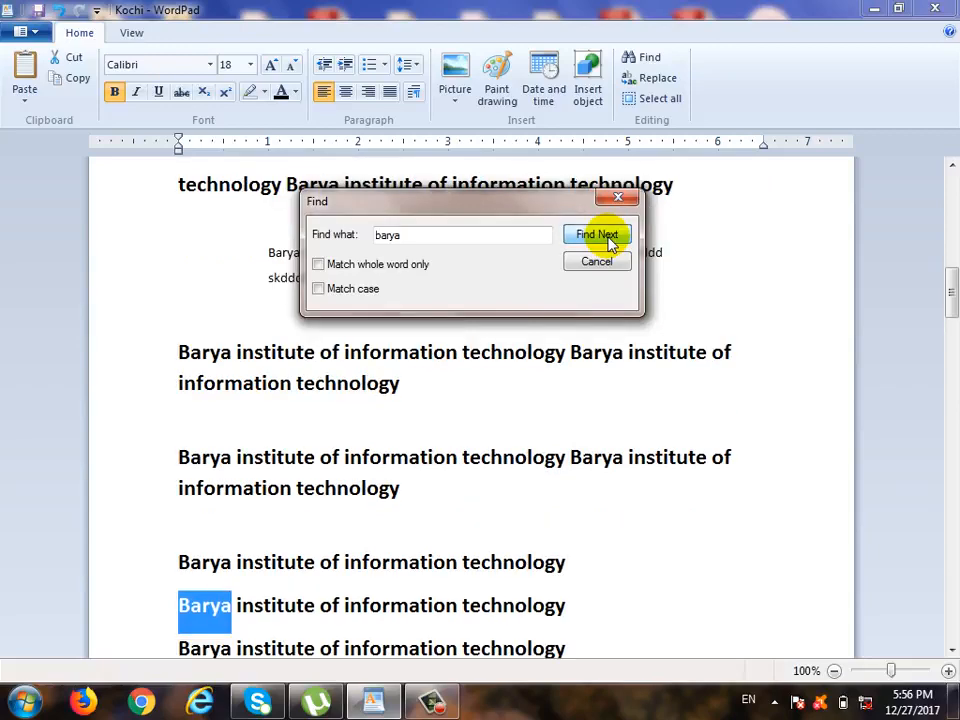
{"action": "left_click", "coordinate": [608, 238]}
{"action": "left_click", "coordinate": [608, 238]}
{"action": "left_click", "coordinate": [608, 238]}
{"action": "left_click", "coordinate": [608, 238]}
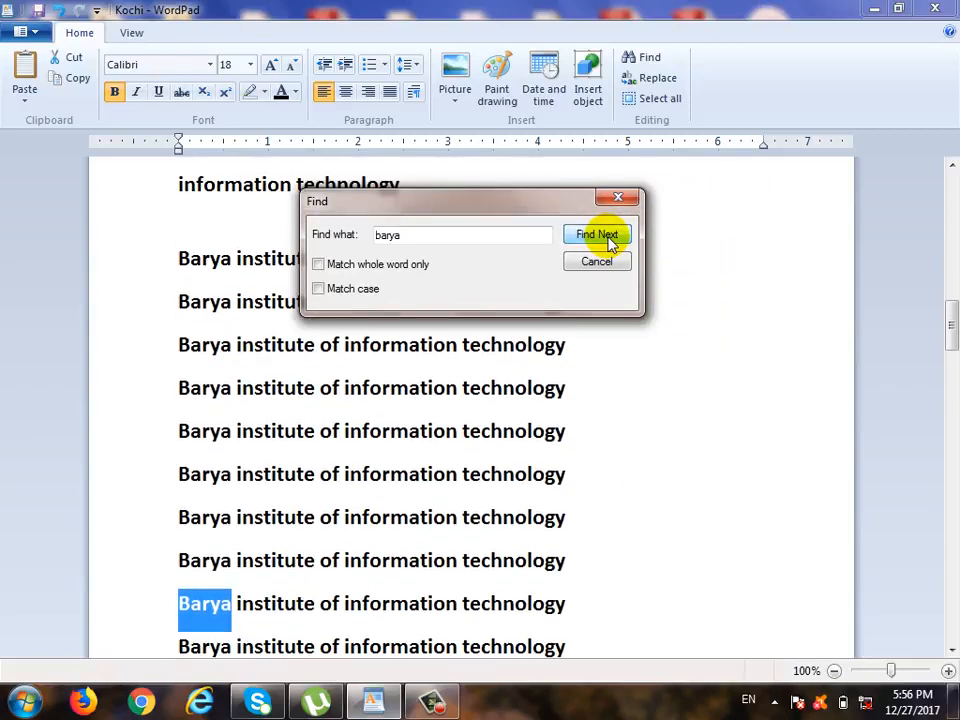
{"action": "left_click", "coordinate": [608, 238]}
{"action": "left_click", "coordinate": [597, 242]}
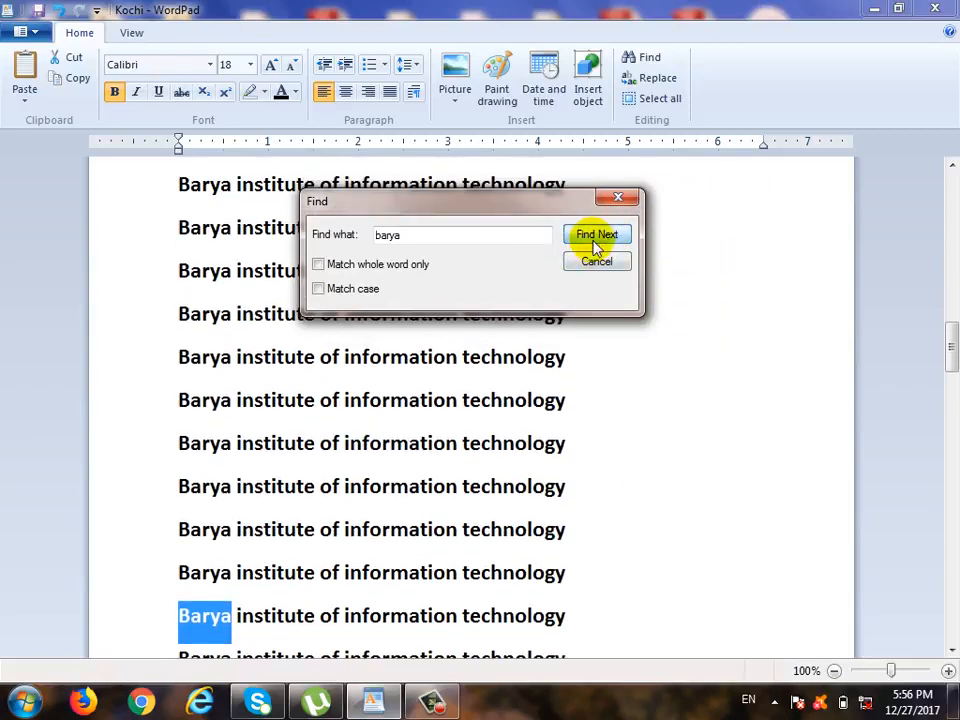
{"action": "left_click", "coordinate": [597, 240]}
{"action": "left_click", "coordinate": [600, 240]}
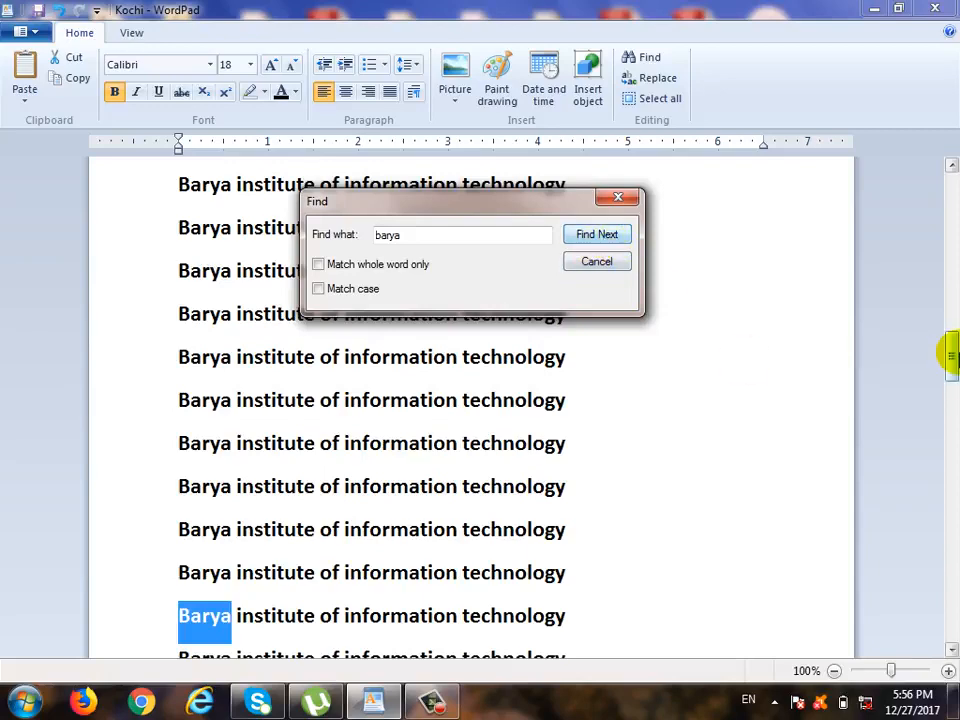
{"action": "scroll", "coordinate": [945, 356], "scroll_direction": "down", "scroll_amount": 1}
{"action": "left_click", "coordinate": [589, 240]}
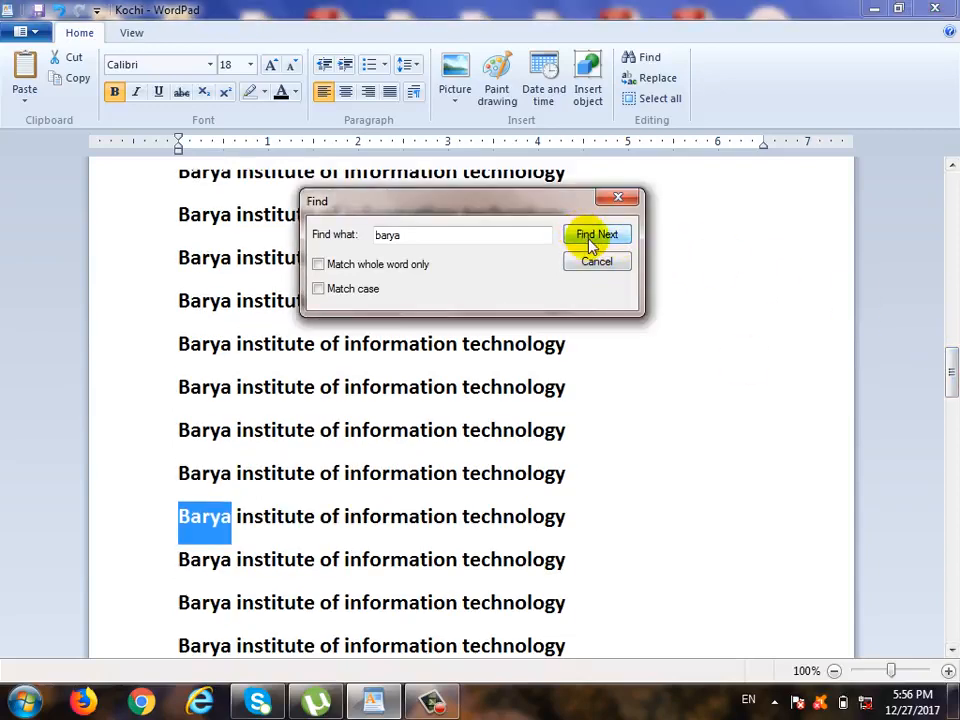
{"action": "left_click", "coordinate": [589, 240]}
{"action": "left_click", "coordinate": [589, 240]}
View the document's end, find one more occurrence of "barya", and close the search back at the document's beginning
{"action": "left_click_drag", "start_coordinate": [950, 380], "coordinate": [949, 630]}
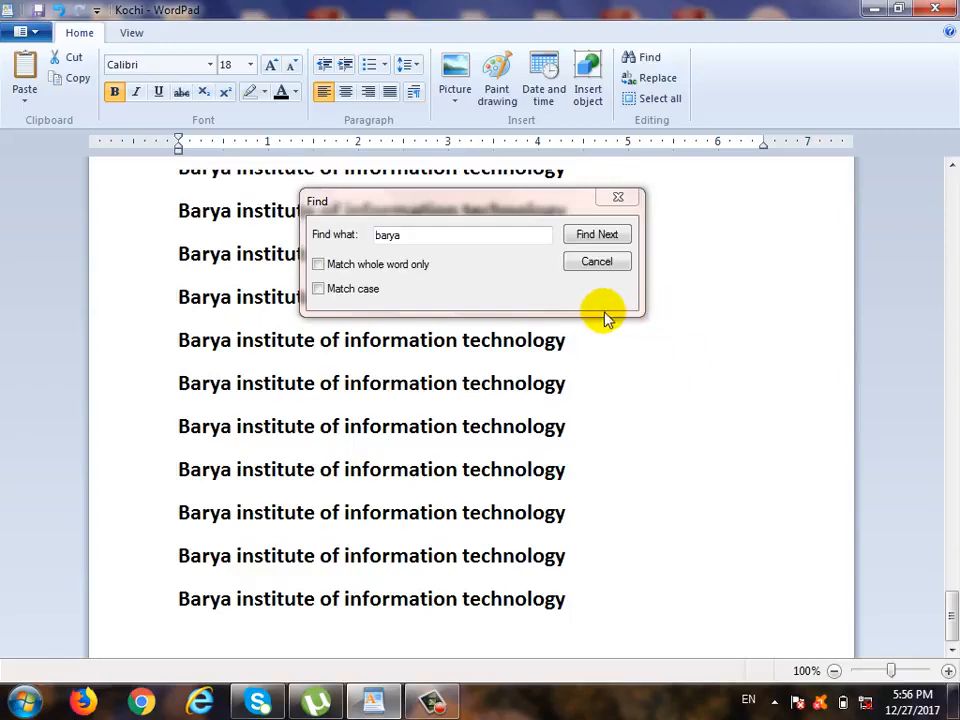
{"action": "left_click_drag", "start_coordinate": [943, 628], "coordinate": [945, 195]}
{"action": "left_click", "coordinate": [605, 234]}
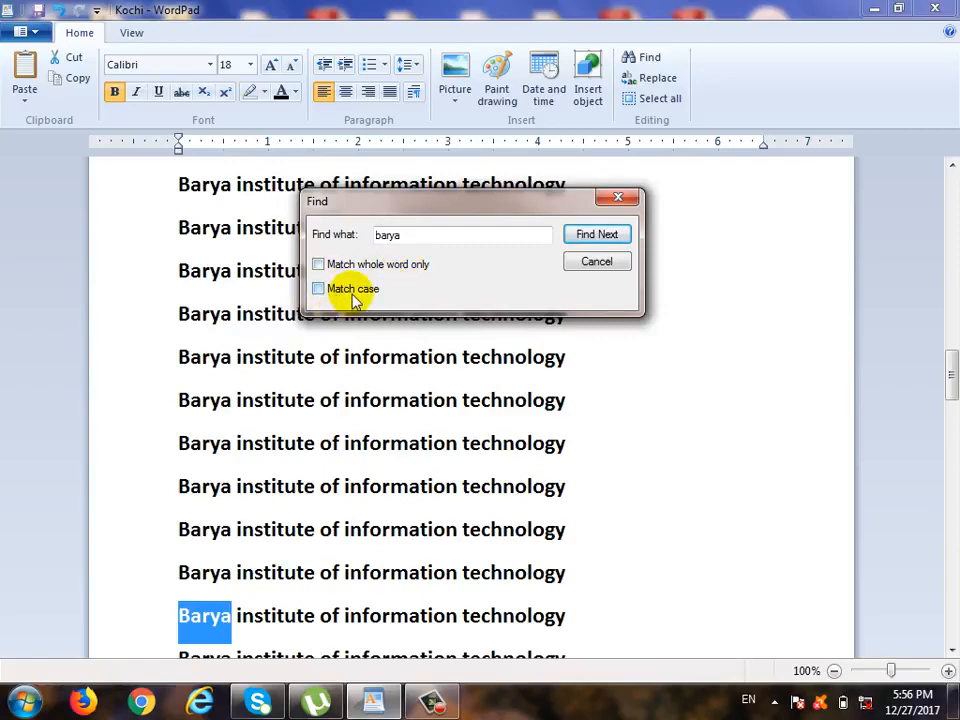
{"action": "left_click", "coordinate": [636, 200]}
{"action": "left_click_drag", "start_coordinate": [949, 354], "coordinate": [949, 169]}
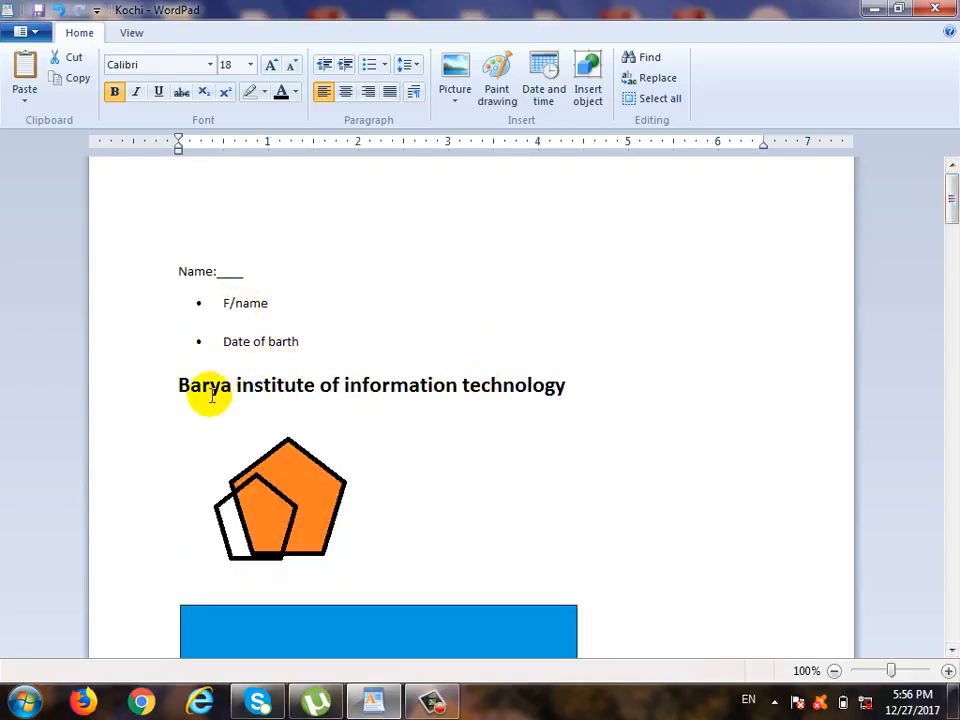
Add an uppercase line reading "BARYA" directly below the first "Barya institute of information technology" heading
{"action": "double_click", "coordinate": [178, 383]}
{"action": "left_click", "coordinate": [190, 385]}
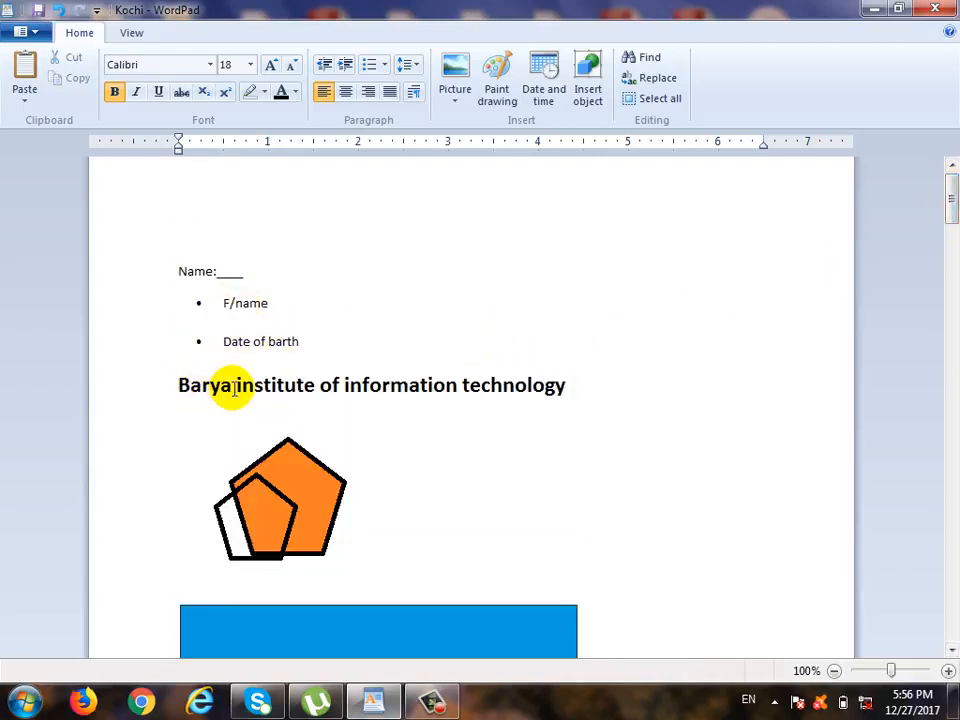
{"action": "left_click_drag", "start_coordinate": [234, 388], "coordinate": [208, 388]}
{"action": "left_click", "coordinate": [639, 390]}
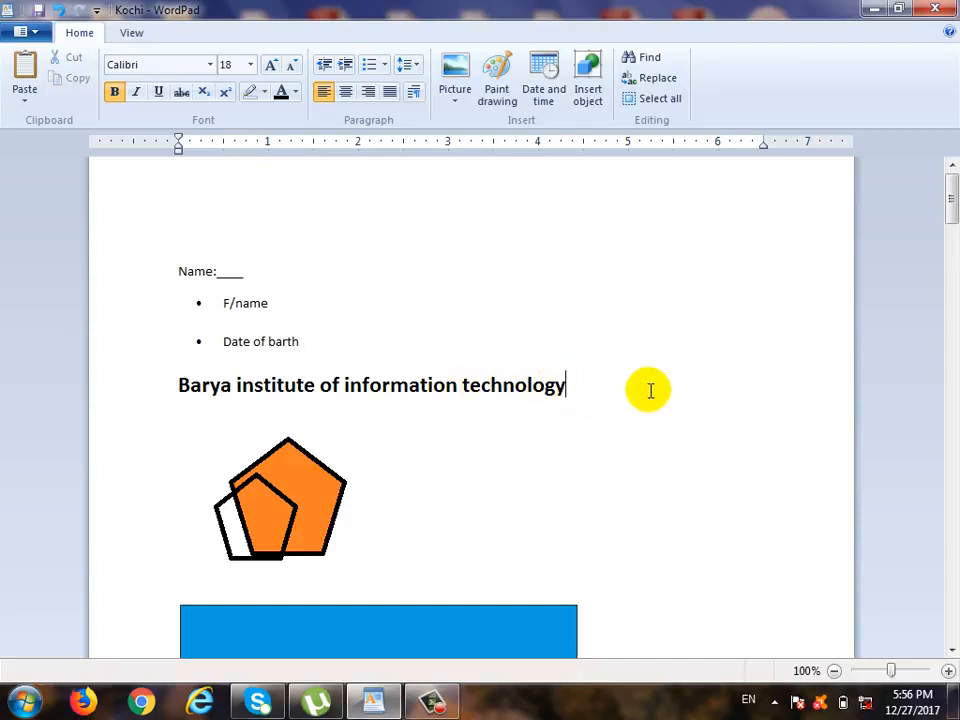
{"action": "key", "text": "Return"}
{"action": "key", "text": "Caps_Lock"}
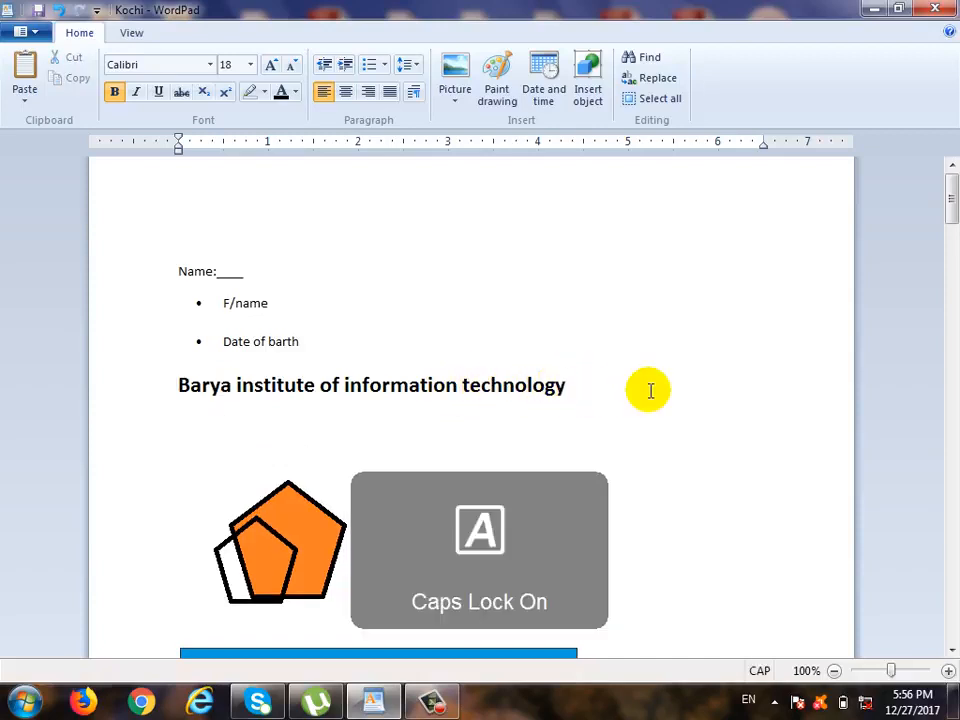
{"action": "type", "text": "BARYA"}
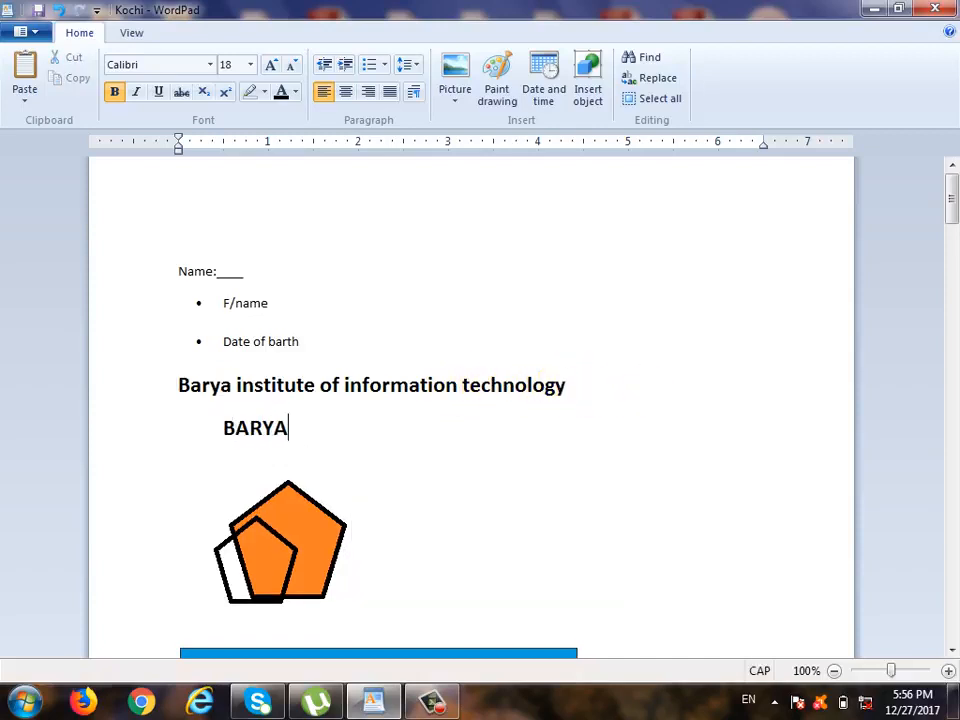
Delete the blue rectangle and the orange pentagon drawing between the BARYA line and the justified paragraph
{"action": "scroll", "coordinate": [594, 523], "scroll_direction": "down", "scroll_amount": 5}
{"action": "left_click", "coordinate": [454, 491]}
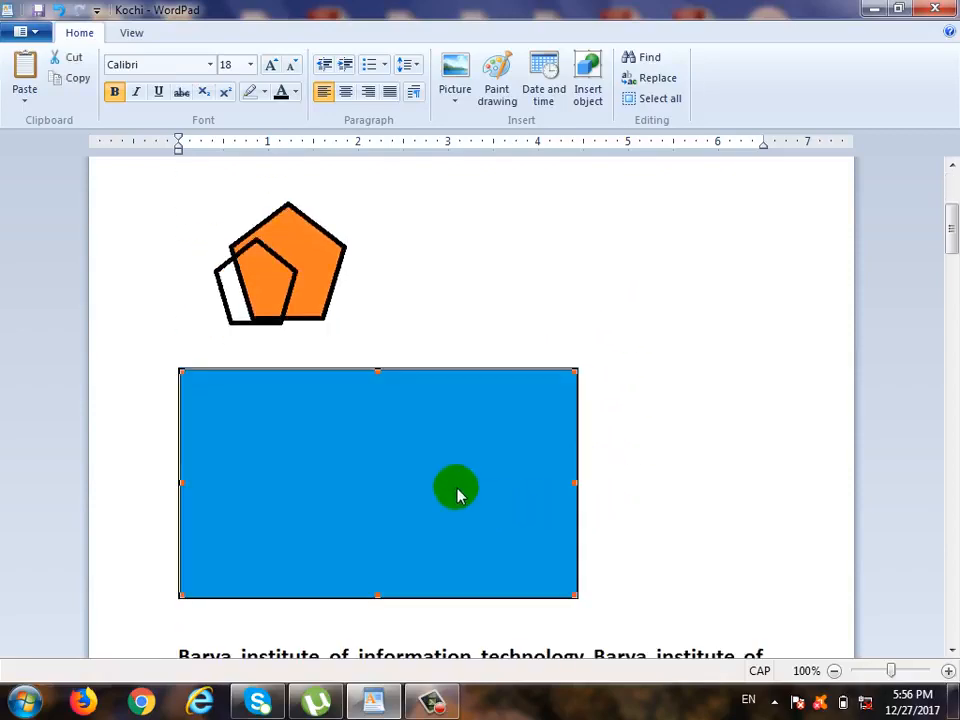
{"action": "key", "text": "Delete"}
{"action": "left_click", "coordinate": [293, 332]}
{"action": "key", "text": "Delete"}
{"action": "scroll", "coordinate": [345, 396], "scroll_direction": "up", "scroll_amount": 5}
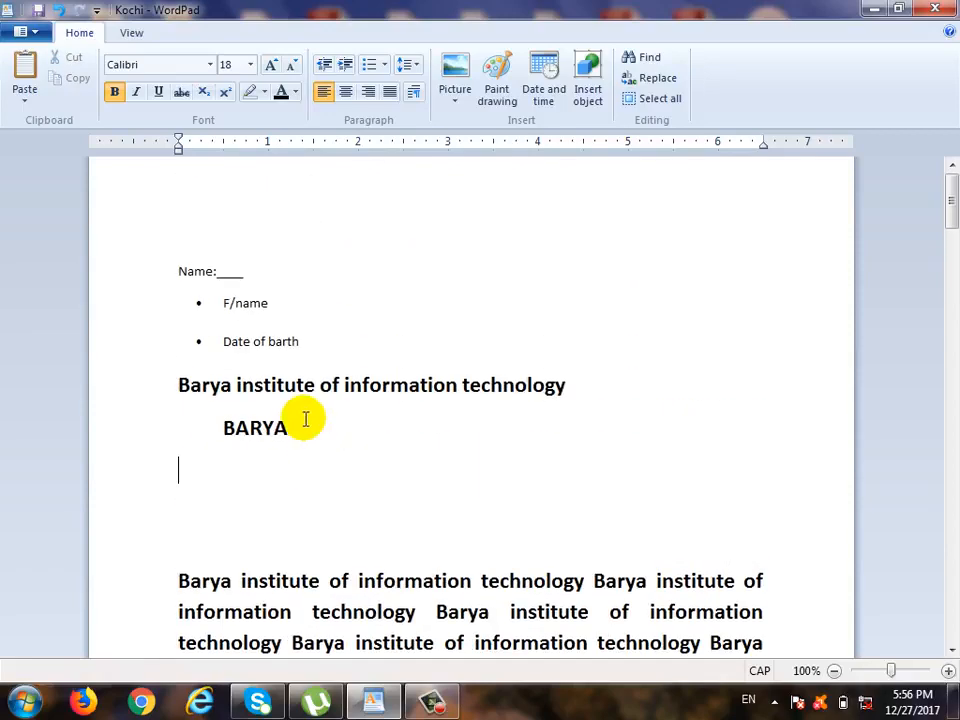
Enter "BARYA" on the empty line just below the justified paragraph
{"action": "scroll", "coordinate": [419, 511], "scroll_direction": "down", "scroll_amount": 5}
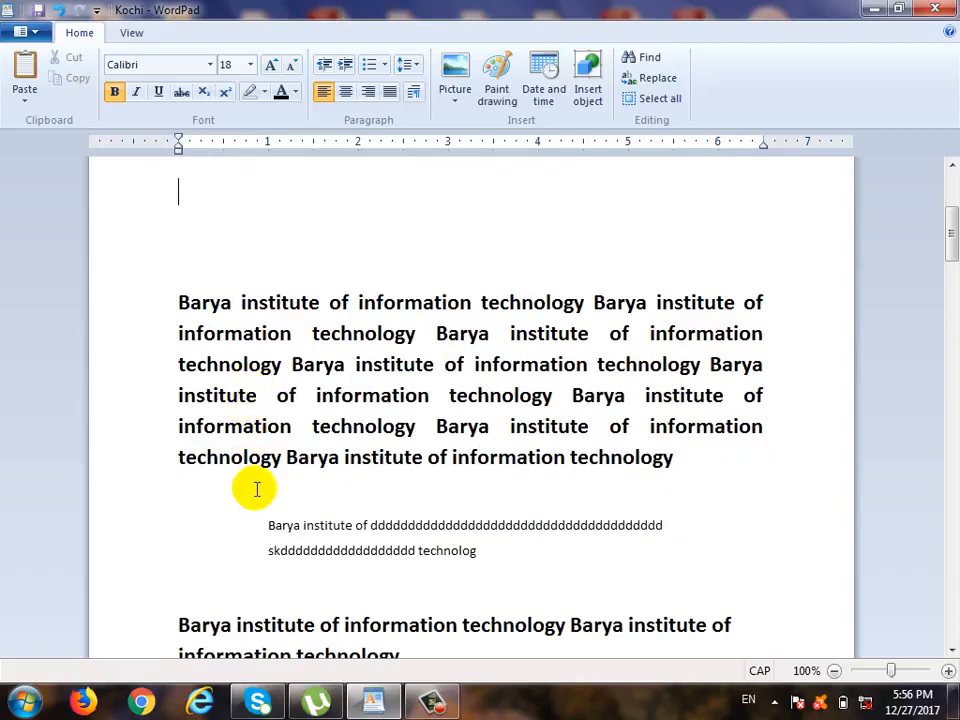
{"action": "left_click", "coordinate": [250, 492]}
{"action": "type", "text": "BARYA"}
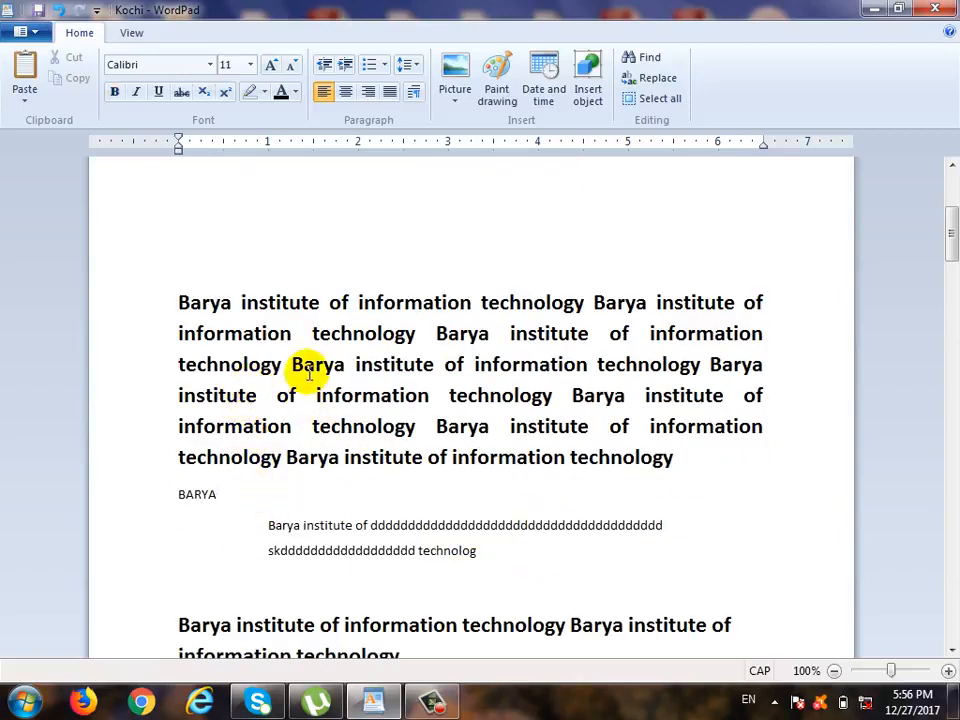
Search for "BARYA" with case matching on, going through every occurrence and keeping the Find dialog clear of the text
{"action": "scroll", "coordinate": [163, 465], "scroll_direction": "up", "scroll_amount": 4}
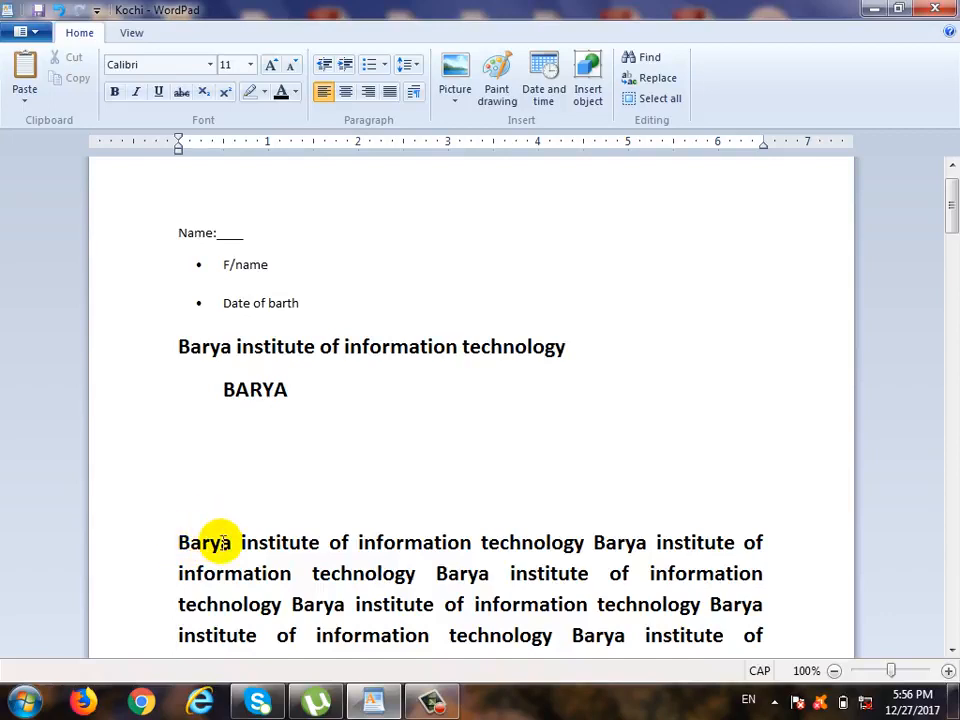
{"action": "left_click", "coordinate": [641, 57]}
{"action": "left_click_drag", "start_coordinate": [193, 283], "coordinate": [528, 264]}
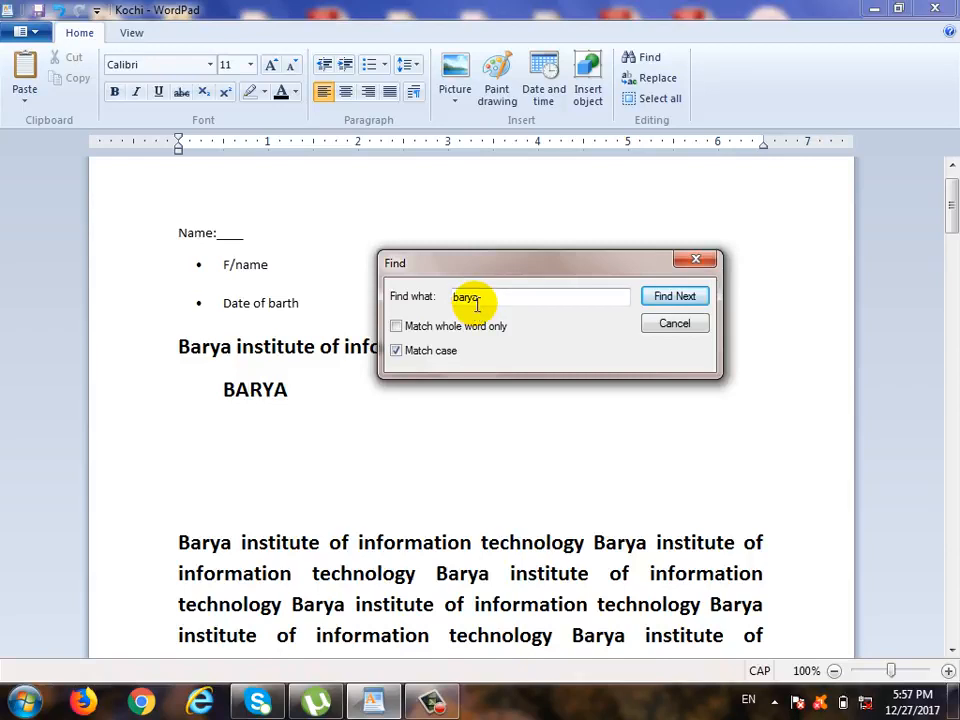
{"action": "left_click_drag", "start_coordinate": [477, 305], "coordinate": [417, 300]}
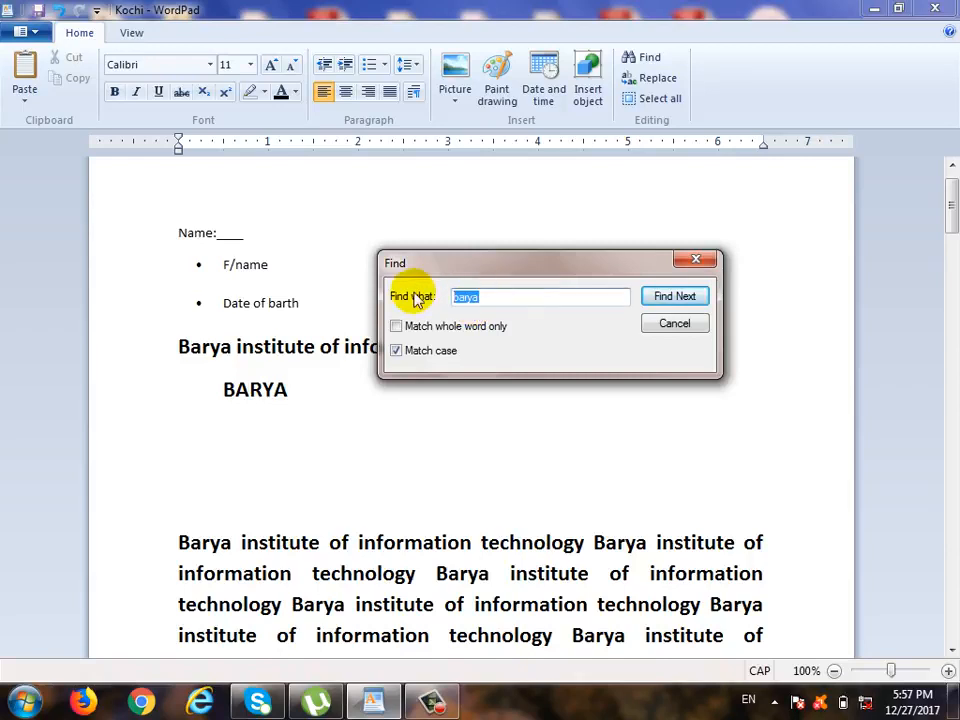
{"action": "type", "text": "BARYA"}
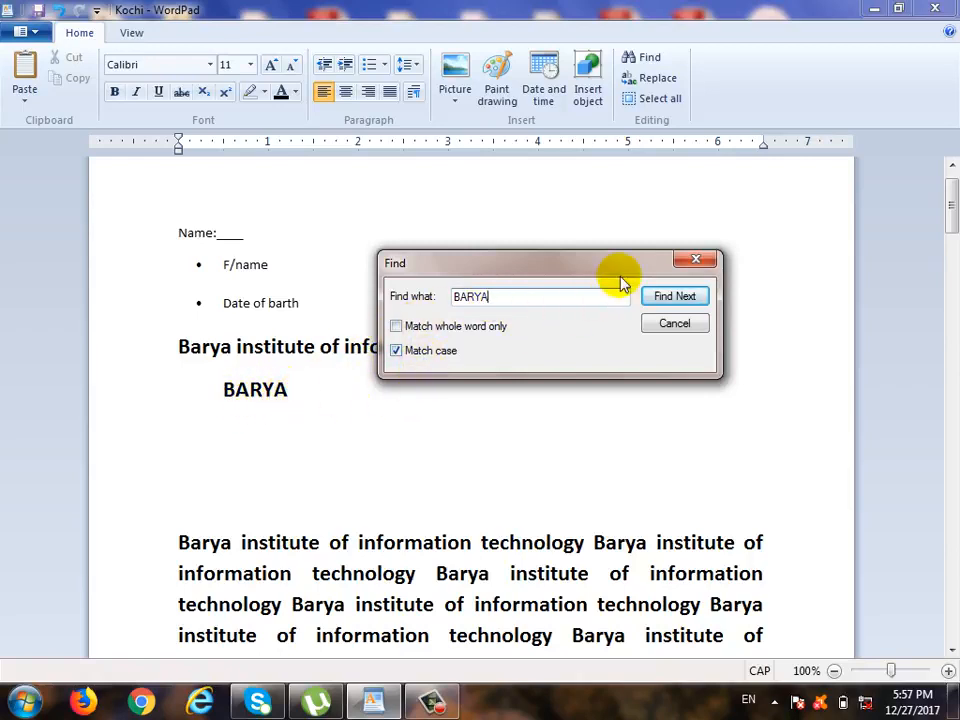
{"action": "left_click", "coordinate": [670, 296]}
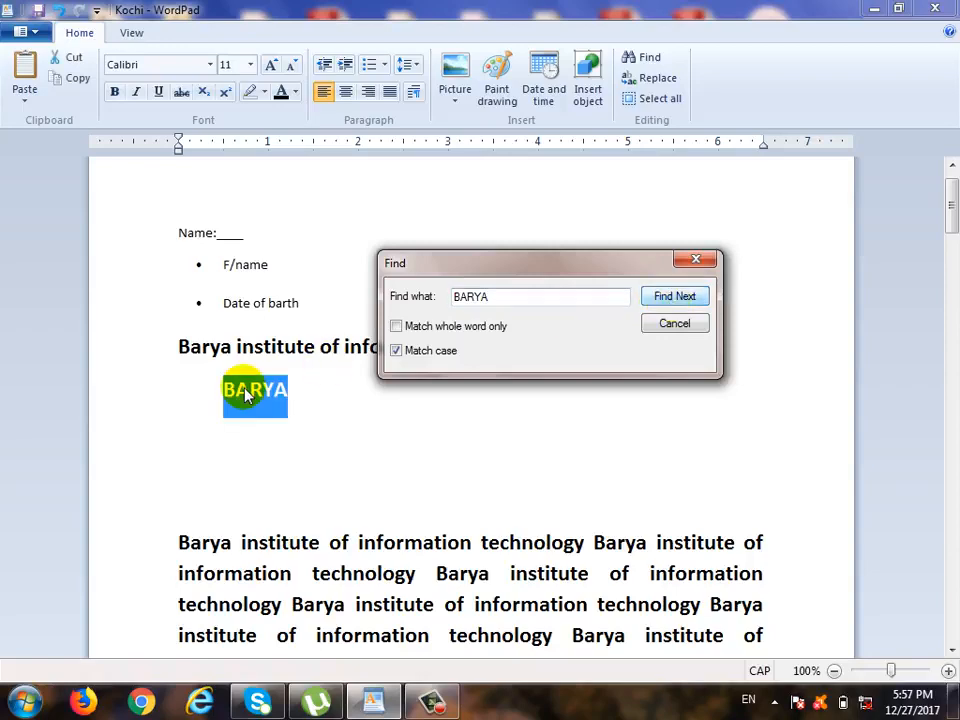
{"action": "left_click", "coordinate": [675, 297]}
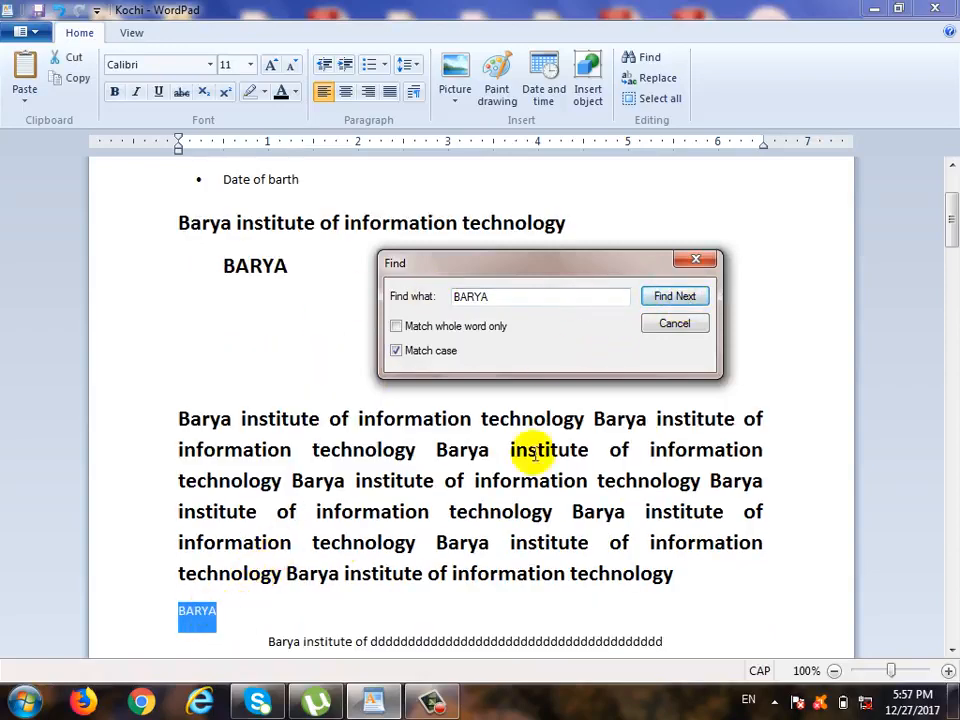
{"action": "left_click", "coordinate": [675, 296]}
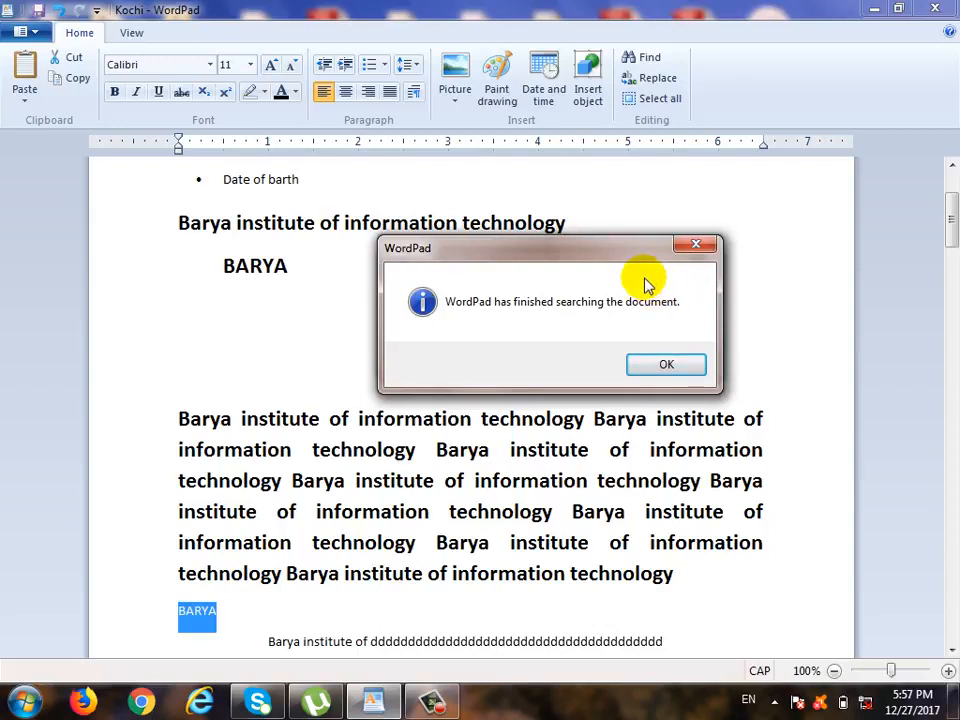
{"action": "left_click", "coordinate": [660, 364]}
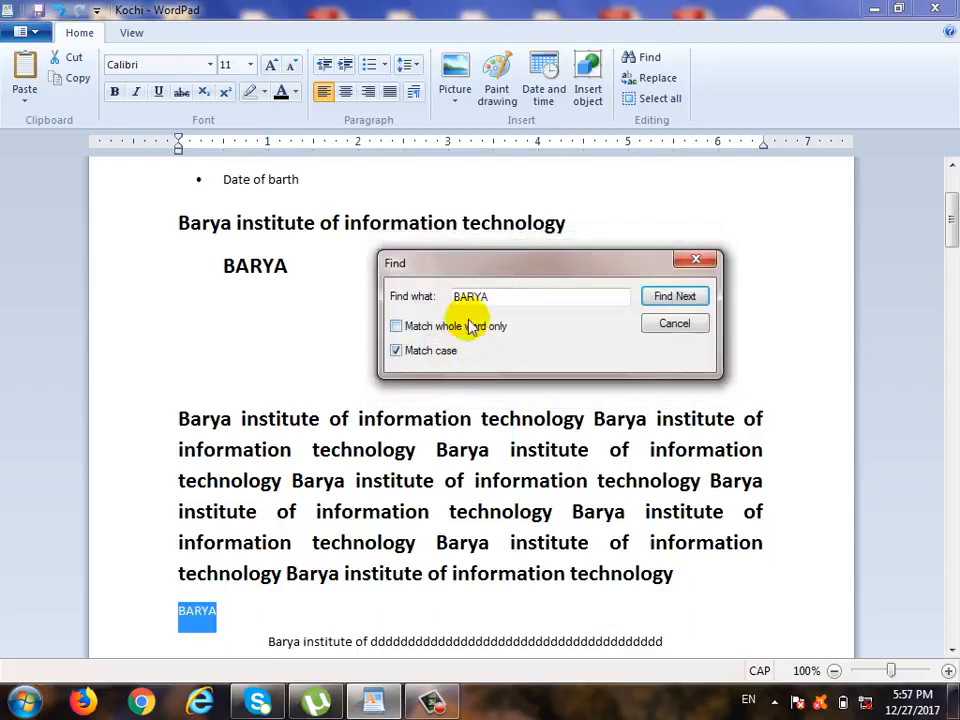
Search for the lowercase "barya" with case matching still on and dismiss the search notice
{"action": "double_click", "coordinate": [509, 293]}
{"action": "type", "text": "BARYA"}
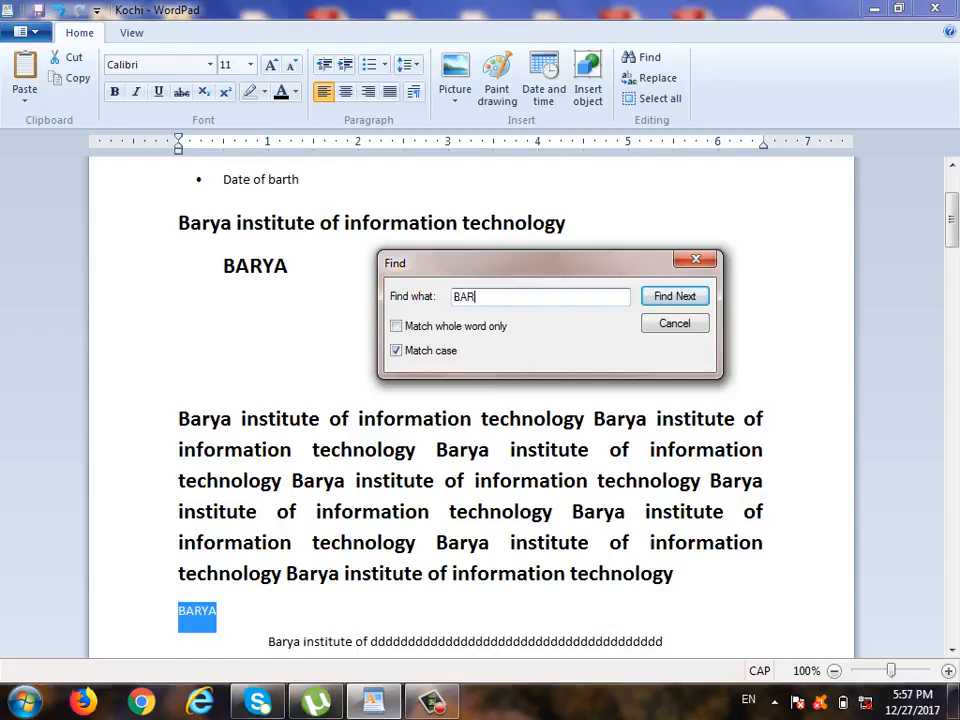
{"action": "key", "text": "BackSpace"}
{"action": "key", "text": "BackSpace"}
{"action": "key", "text": "BackSpace"}
{"action": "key", "text": "Caps_Lock"}
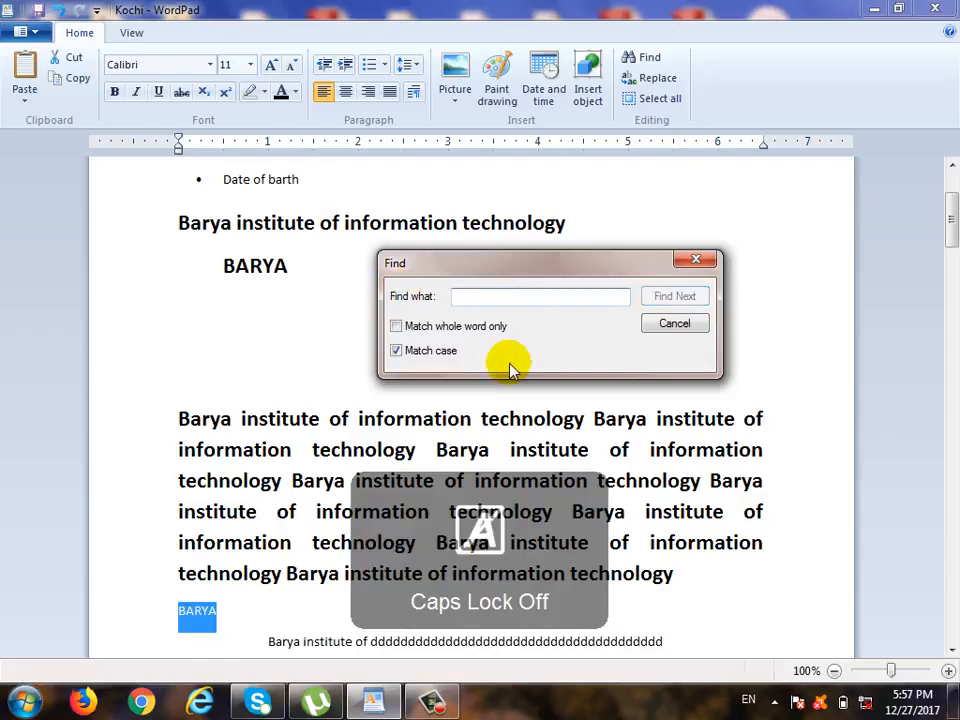
{"action": "type", "text": "baryh"}
{"action": "key", "text": "BackSpace"}
{"action": "type", "text": "a"}
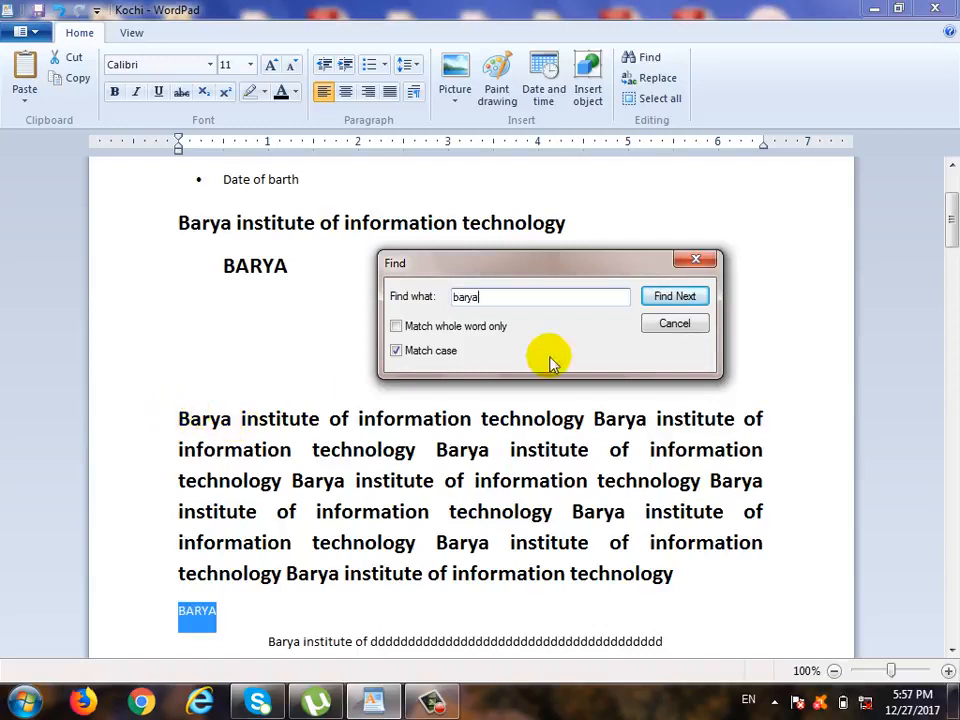
{"action": "left_click", "coordinate": [688, 300]}
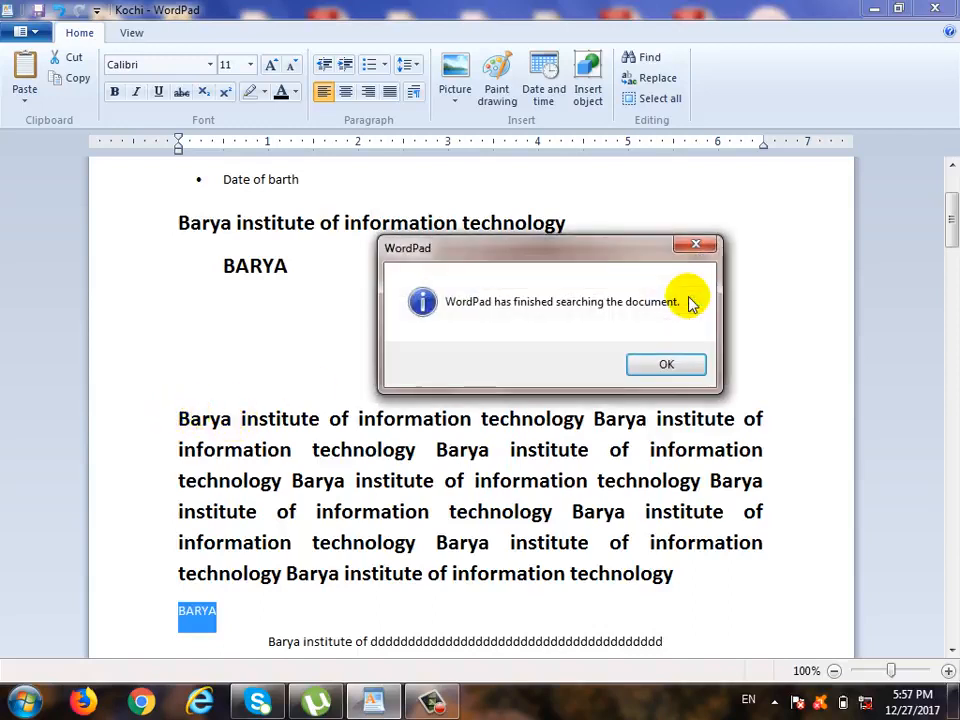
{"action": "left_click", "coordinate": [677, 368]}
Search for the capitalized "Barya" with case matching on, and close the search after turning case matching off
{"action": "left_click", "coordinate": [462, 298]}
{"action": "key", "text": "BackSpace"}
{"action": "type", "text": "Barya"}
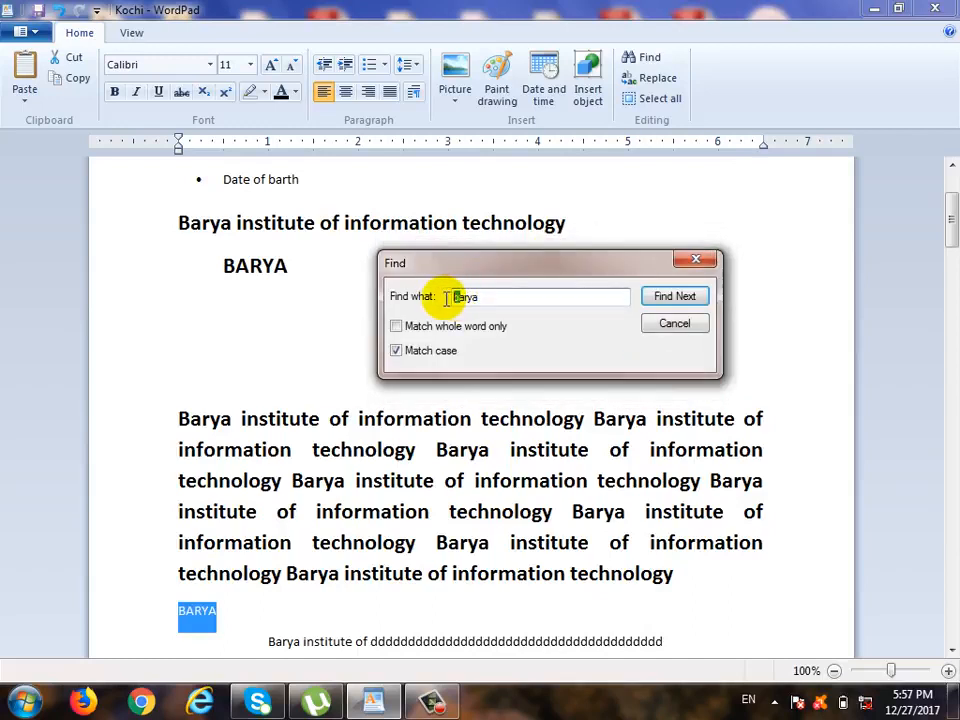
{"action": "left_click", "coordinate": [652, 300]}
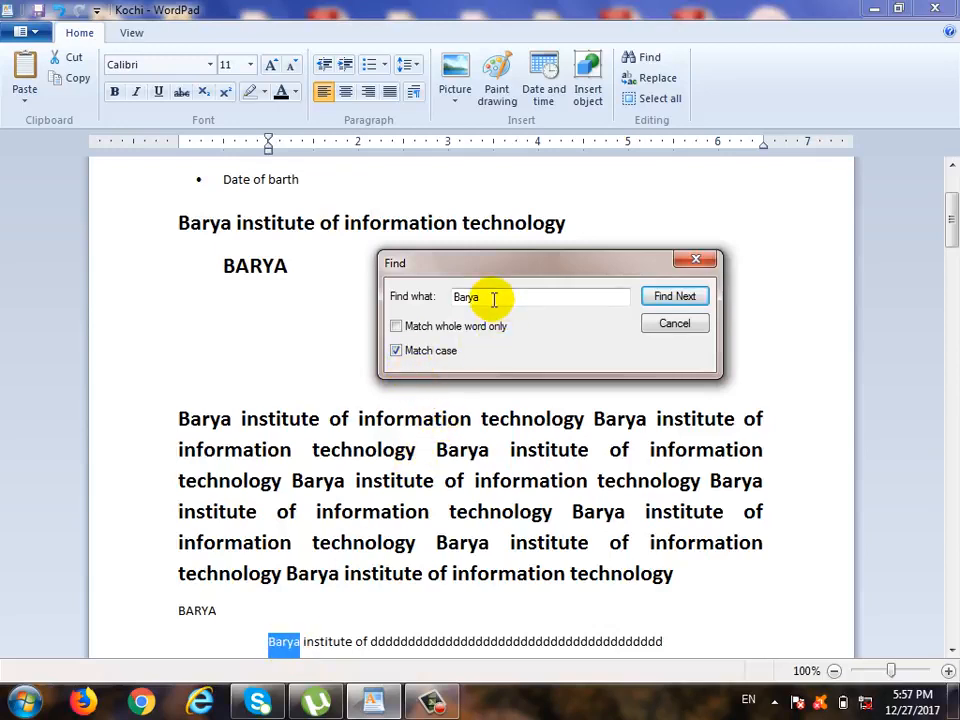
{"action": "left_click_drag", "start_coordinate": [494, 299], "coordinate": [425, 297]}
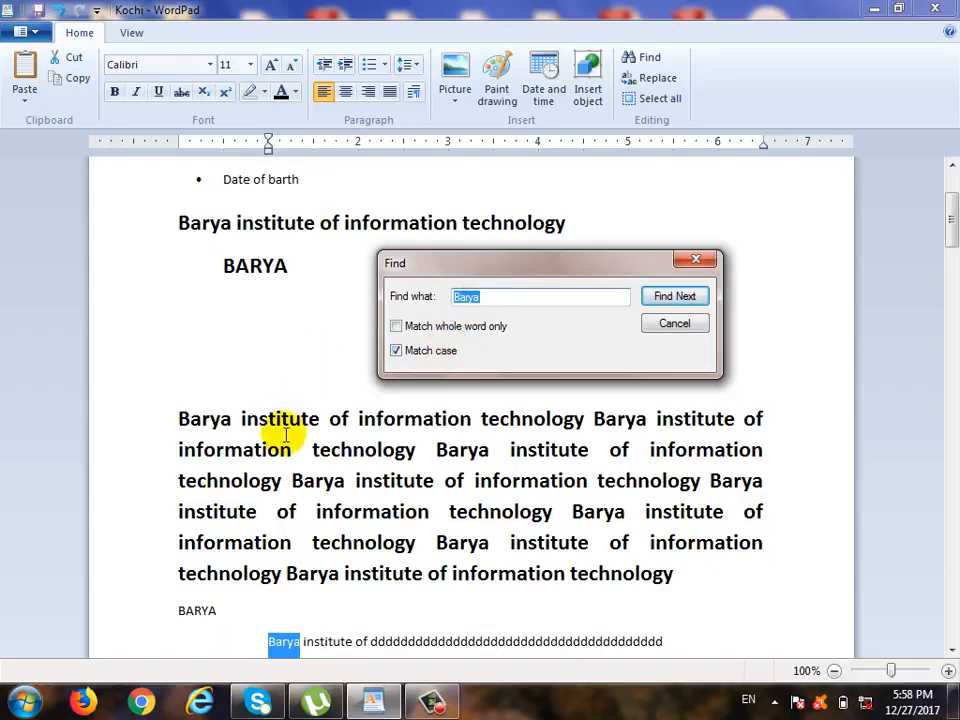
{"action": "left_click", "coordinate": [428, 351]}
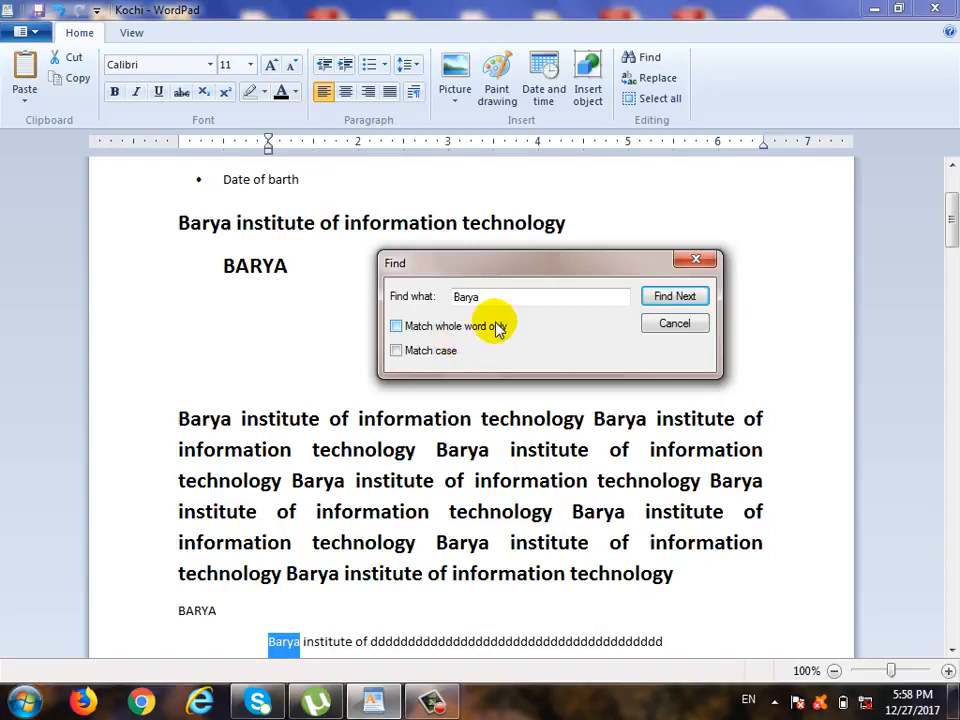
{"action": "left_click", "coordinate": [662, 321]}
Enter the sample words "ali", "ali", "wali" and "wali" on spaced-out lines between the BARYA line and the justified paragraph
{"action": "left_click", "coordinate": [267, 333]}
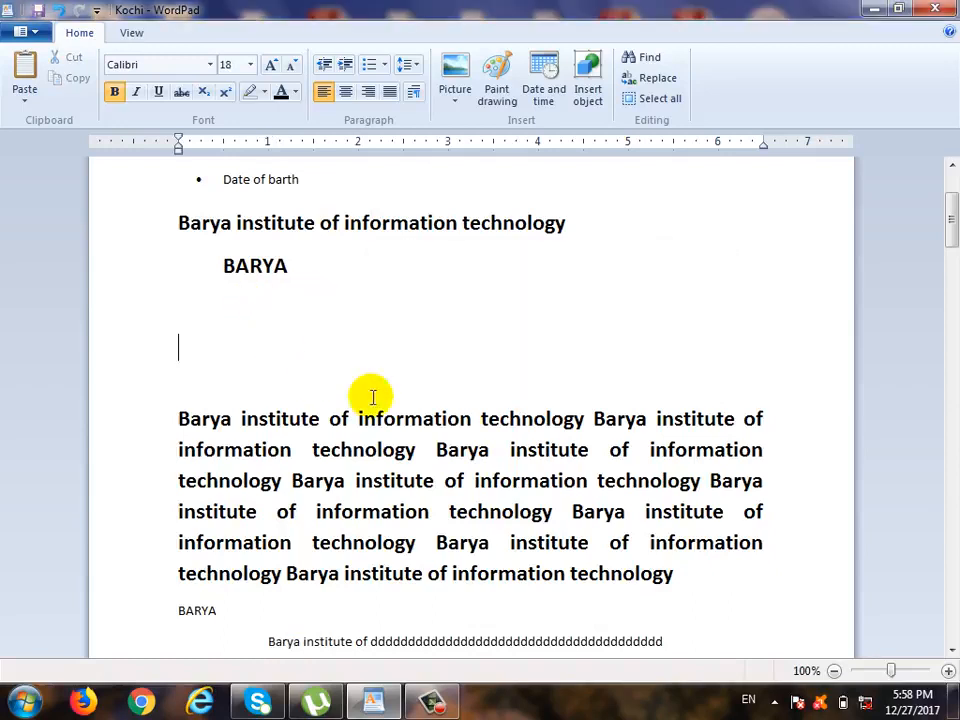
{"action": "type", "text": "ali"}
{"action": "key", "text": "Return"}
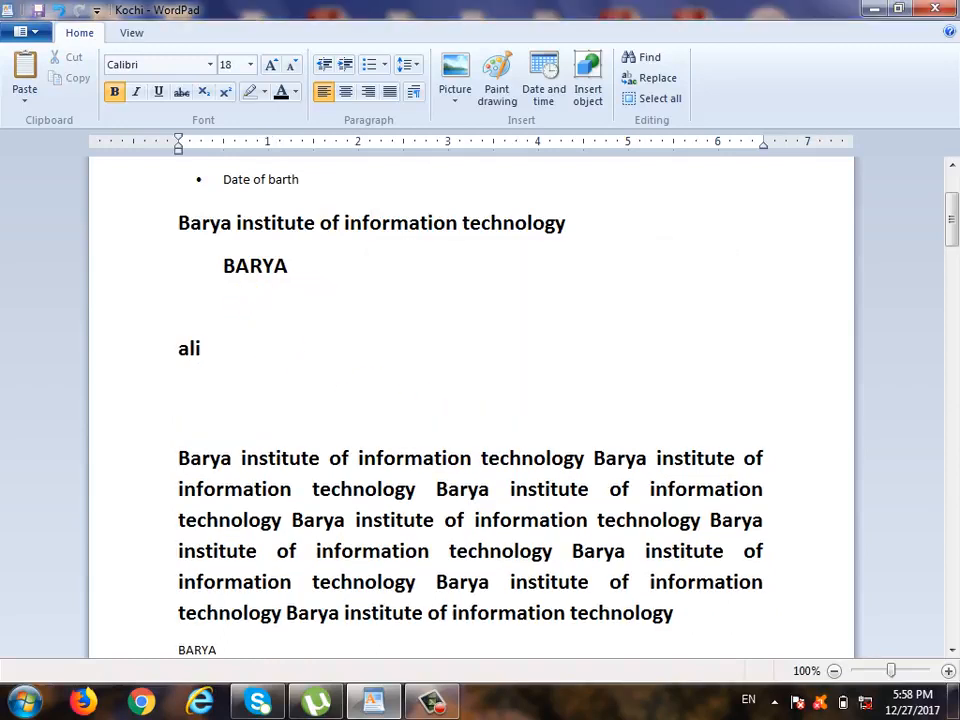
{"action": "key", "text": "Return"}
{"action": "key", "text": "Return"}
{"action": "key", "text": "Return"}
{"action": "type", "text": "wal"}
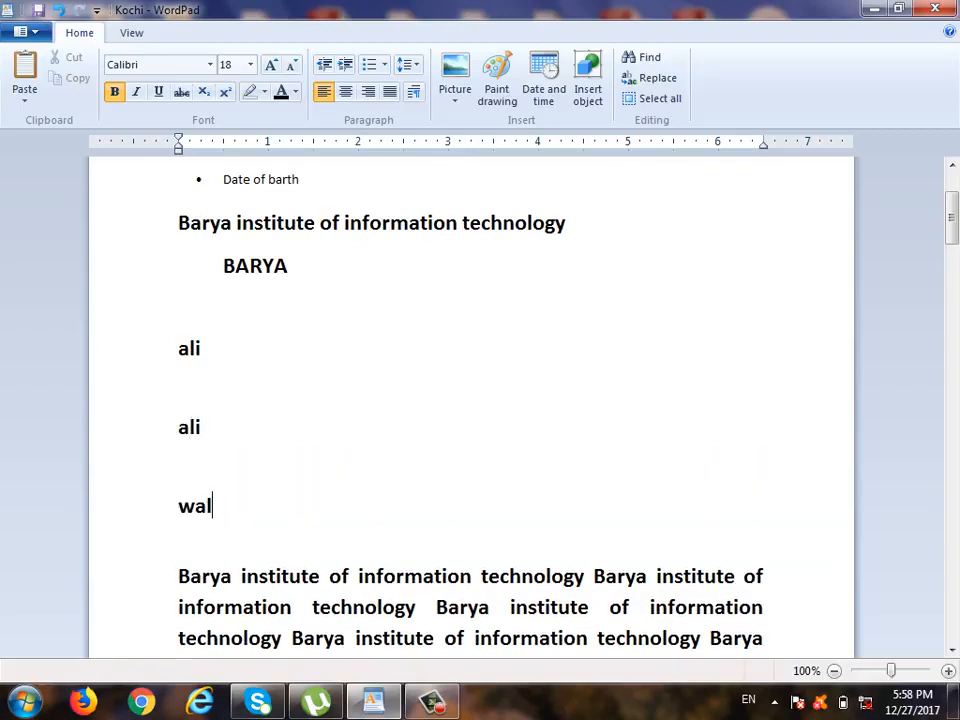
{"action": "type", "text": "i"}
{"action": "key", "text": "Return"}
{"action": "key", "text": "Return"}
{"action": "type", "text": "w"}
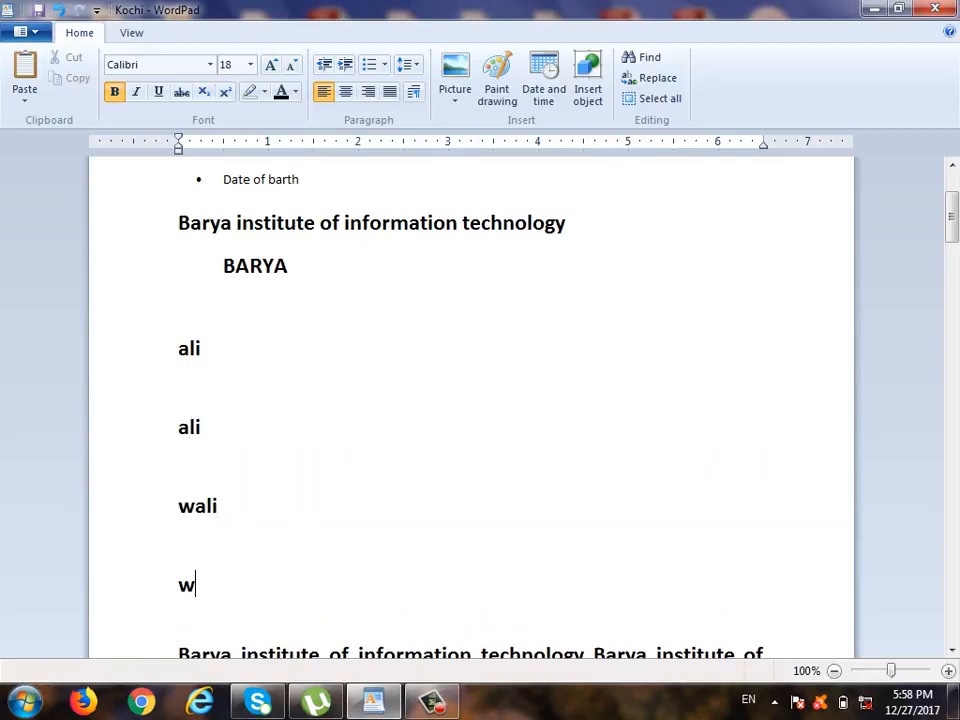
{"action": "type", "text": "ali"}
{"action": "key", "text": "Return"}
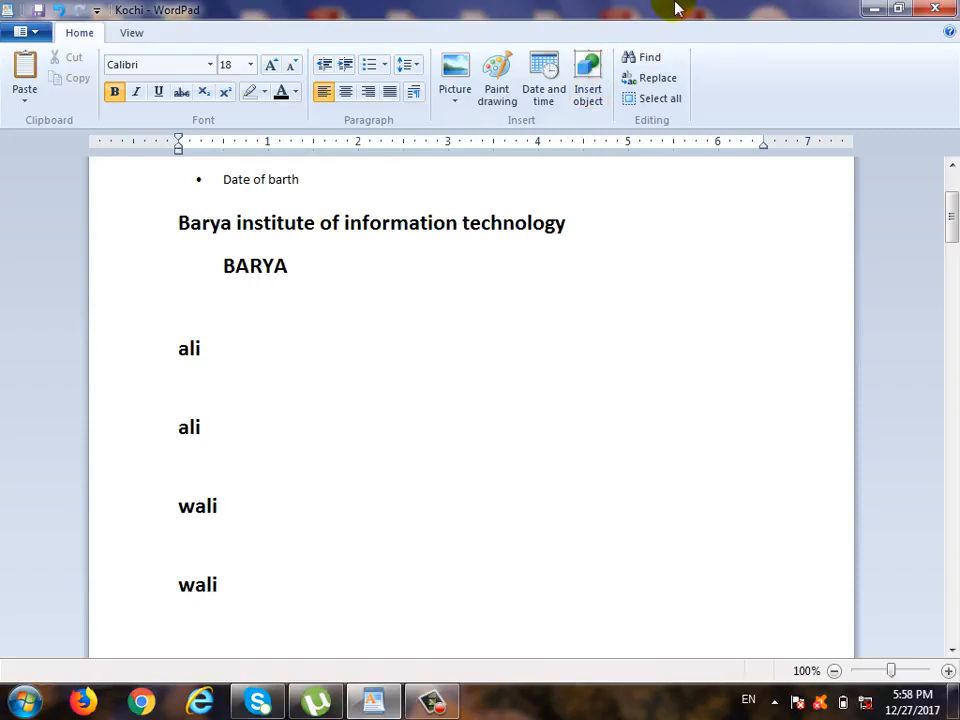
Search for "ali" with case matching off, going through the successive occurrences as far as the first "wali" line
{"action": "left_click", "coordinate": [655, 58]}
{"action": "type", "text": "ali"}
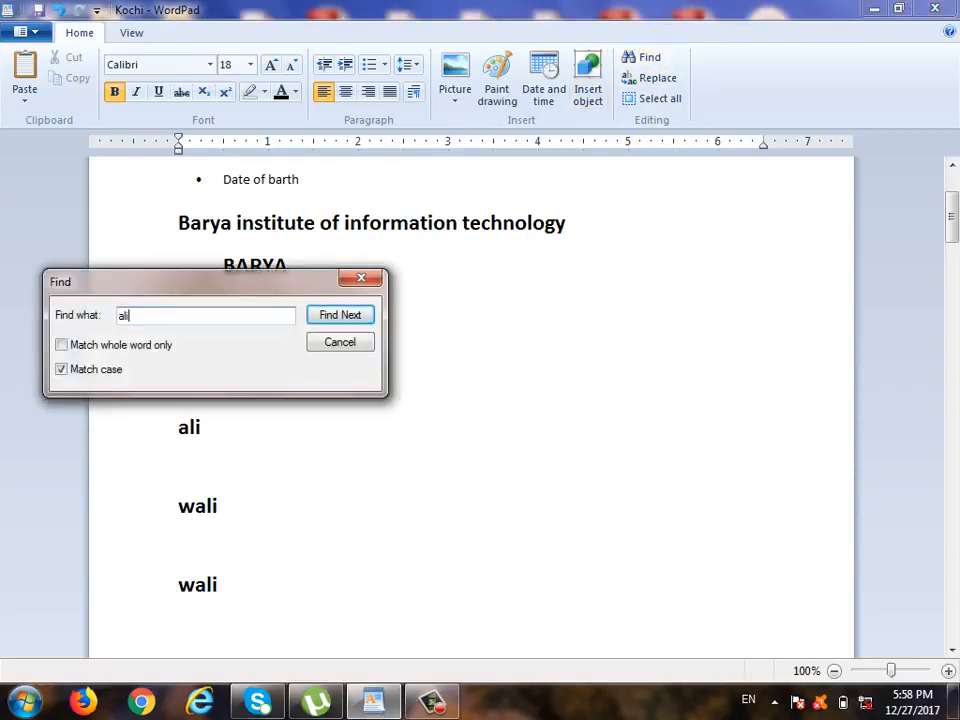
{"action": "left_click_drag", "start_coordinate": [313, 281], "coordinate": [641, 259]}
{"action": "left_click_drag", "start_coordinate": [743, 244], "coordinate": [743, 244]}
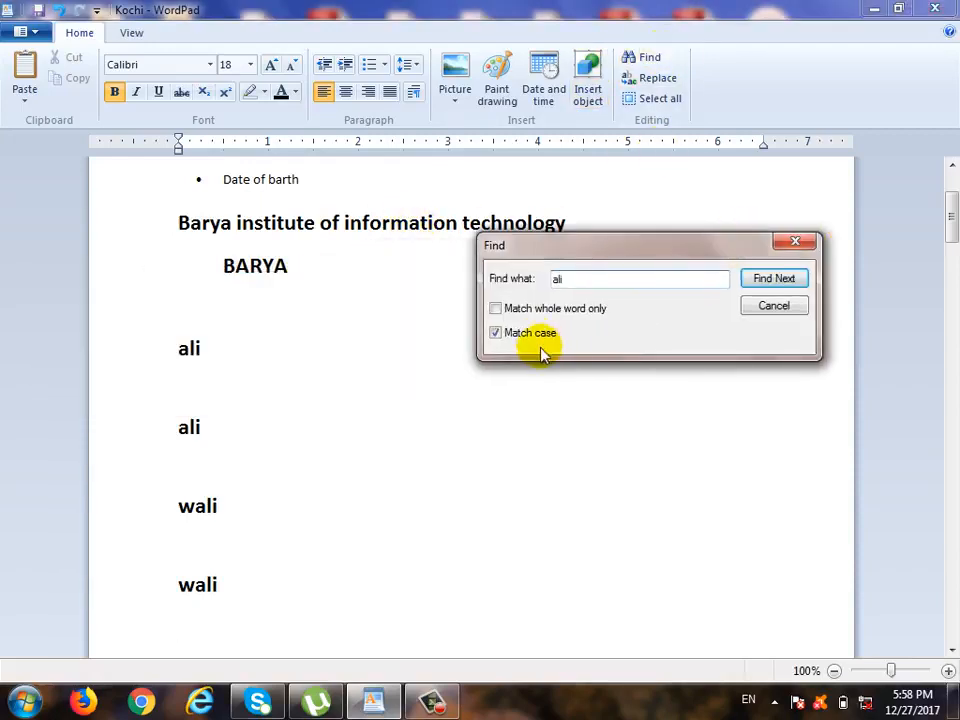
{"action": "left_click", "coordinate": [522, 333]}
{"action": "left_click", "coordinate": [796, 285]}
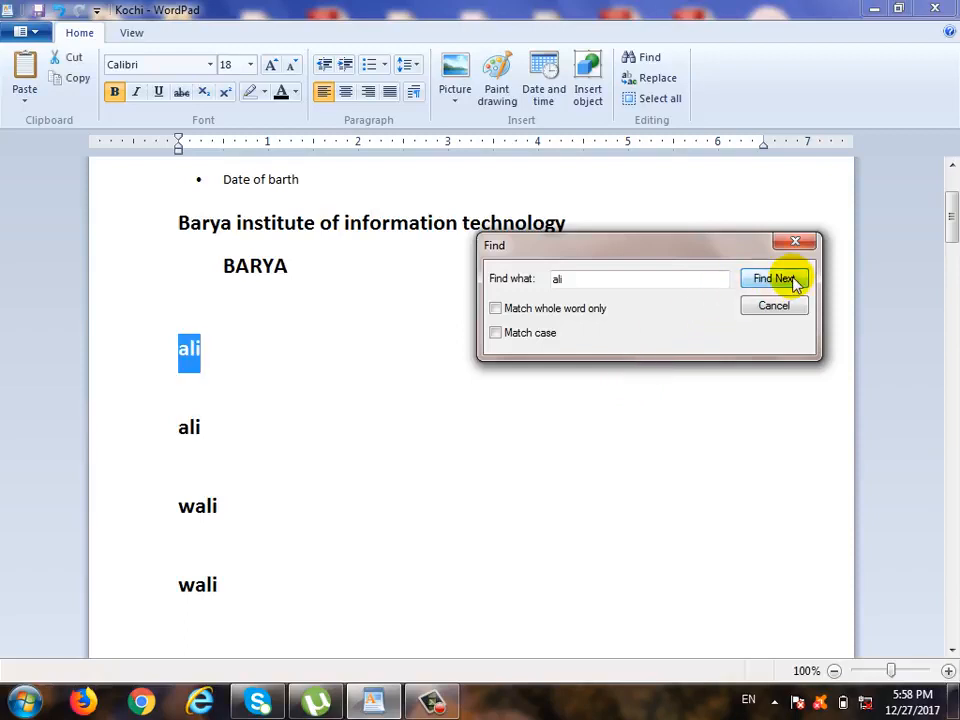
{"action": "left_click", "coordinate": [796, 285]}
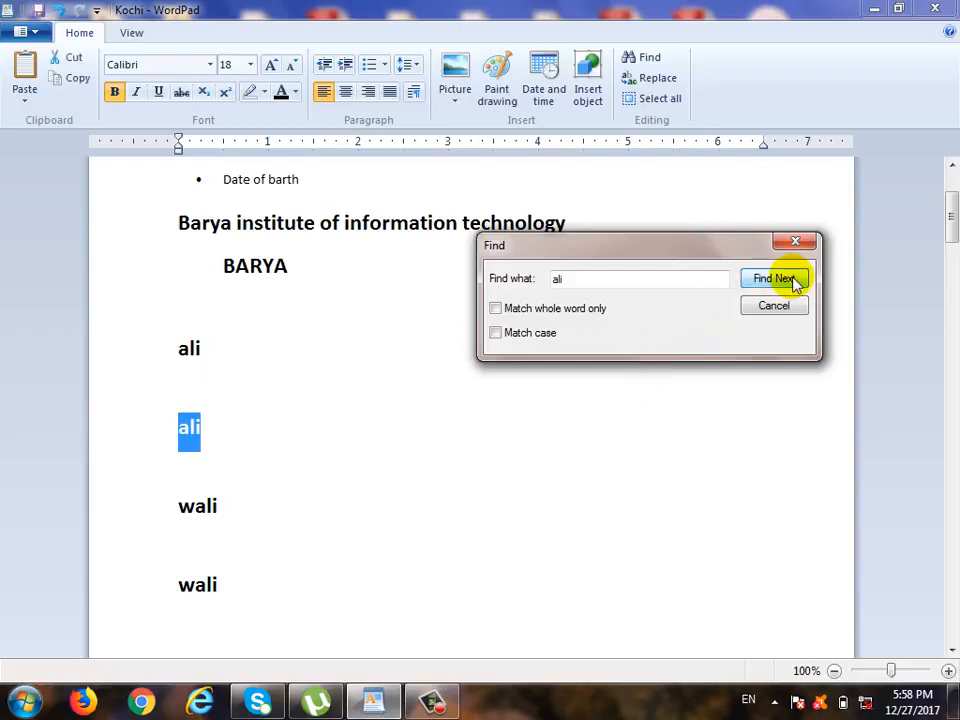
{"action": "left_click", "coordinate": [793, 286]}
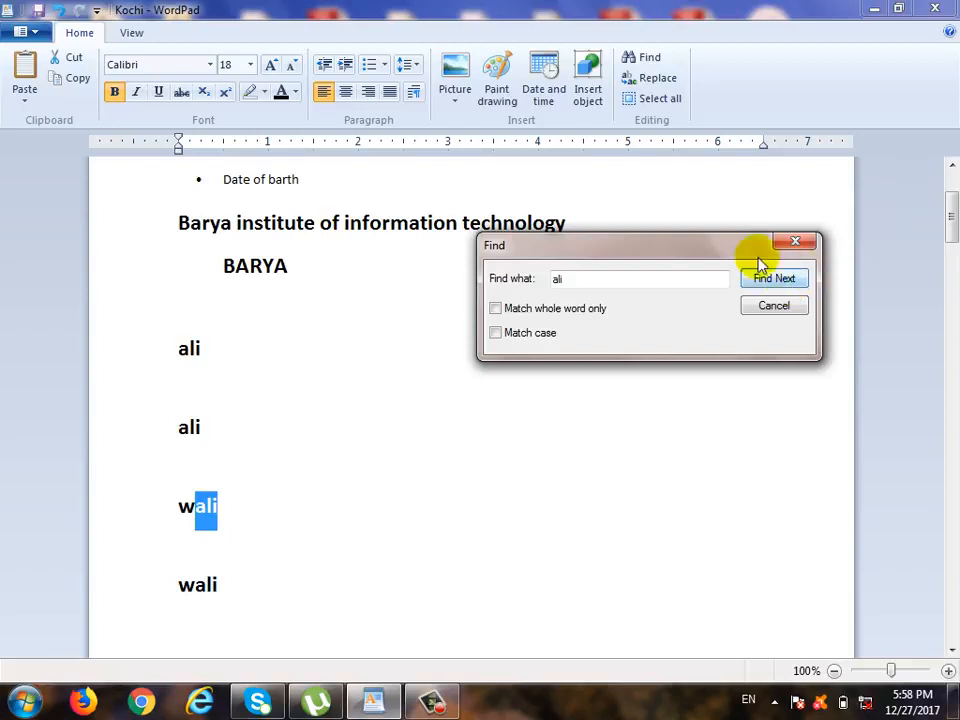
Search for "ali" with whole-word matching on, going through the successive occurrences and dismissing the search notices
{"action": "left_click", "coordinate": [522, 310]}
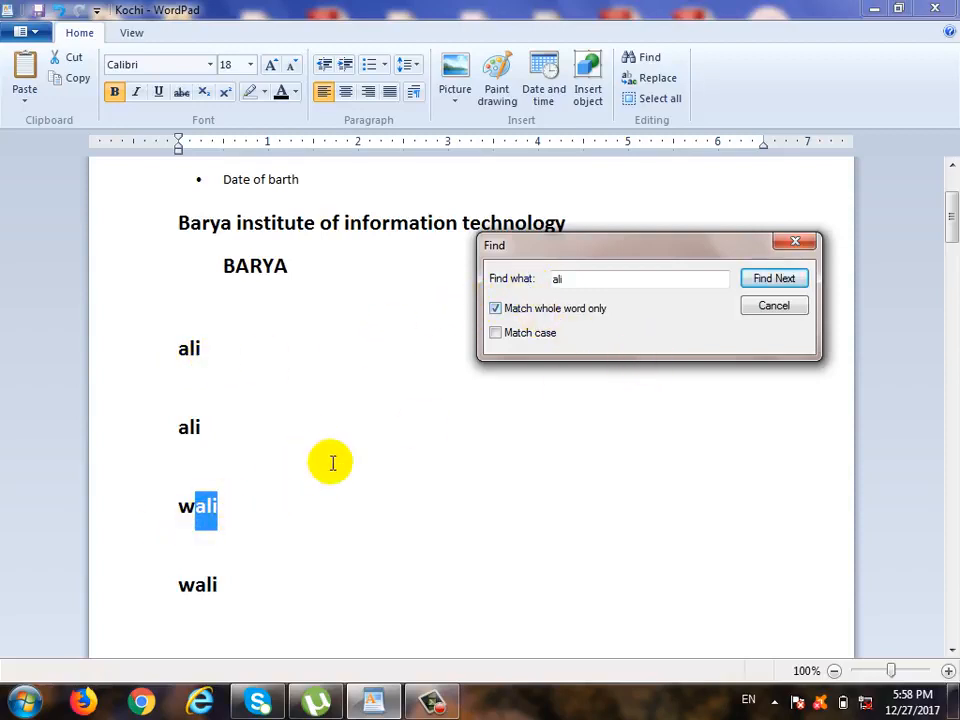
{"action": "left_click", "coordinate": [781, 284]}
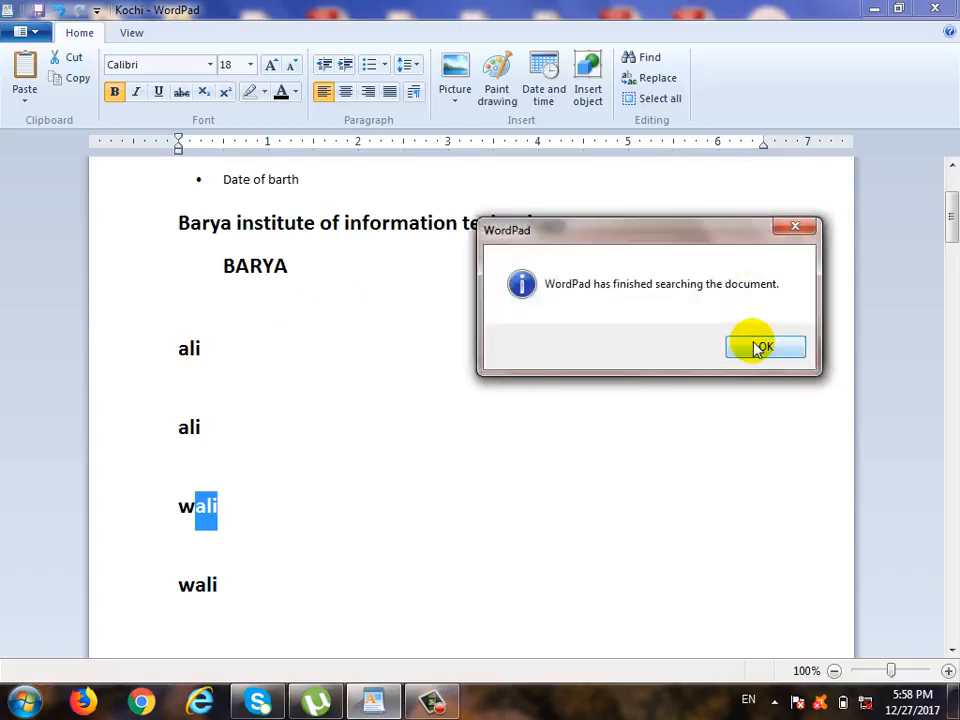
{"action": "left_click", "coordinate": [759, 345]}
{"action": "left_click", "coordinate": [771, 284]}
{"action": "left_click", "coordinate": [771, 284]}
{"action": "left_click", "coordinate": [771, 284]}
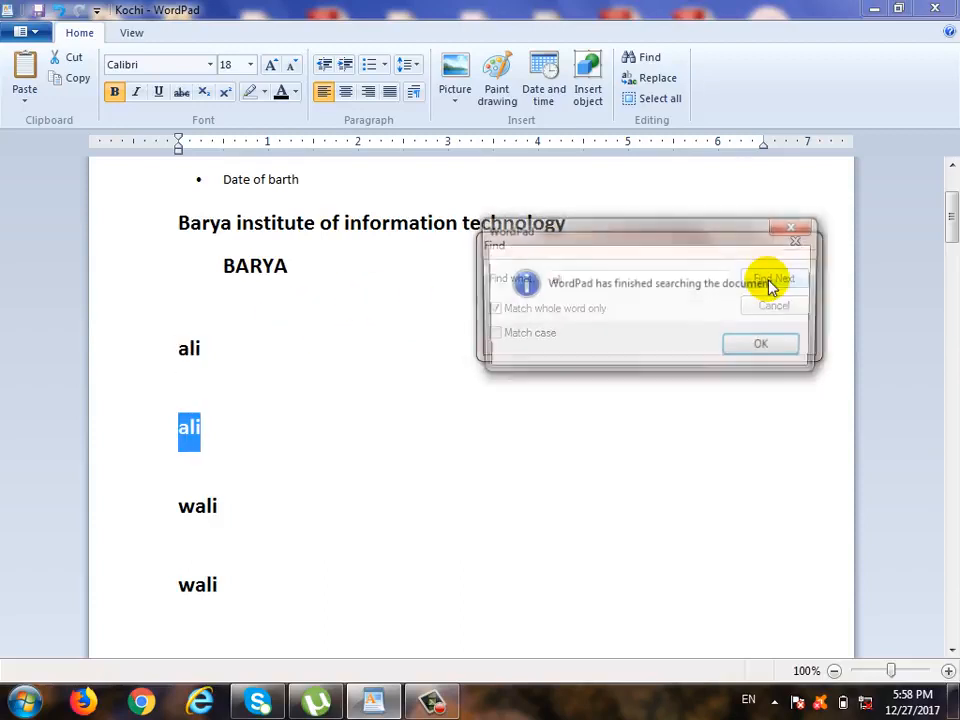
{"action": "key", "text": "Return"}
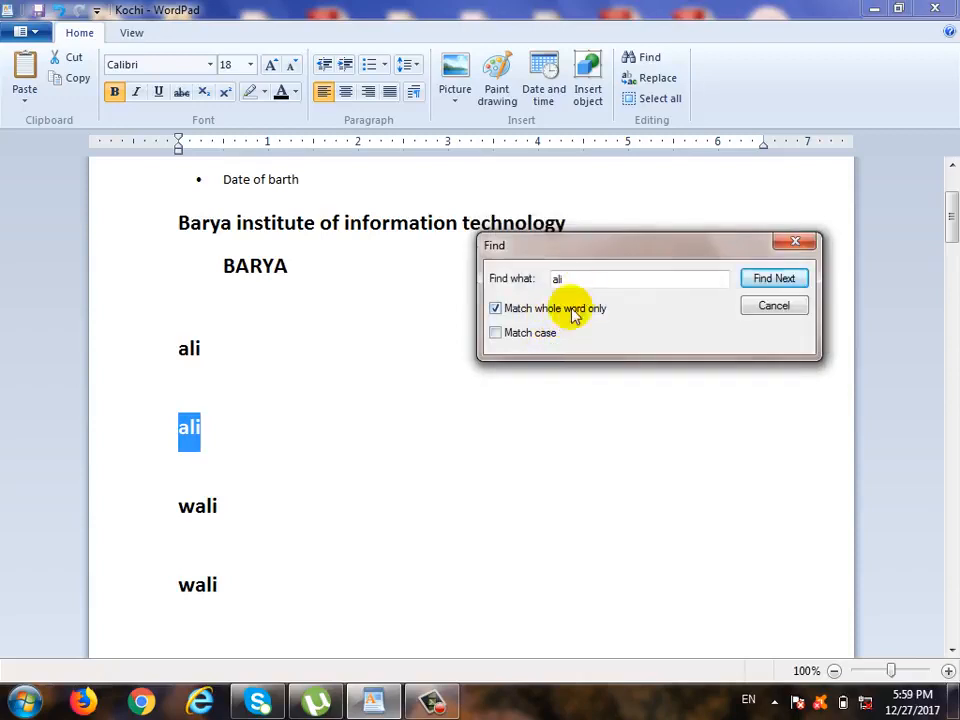
Close the search and place the cursor on the blank line between the BARYA line and the first "ali"
{"action": "left_click_drag", "start_coordinate": [574, 279], "coordinate": [530, 282]}
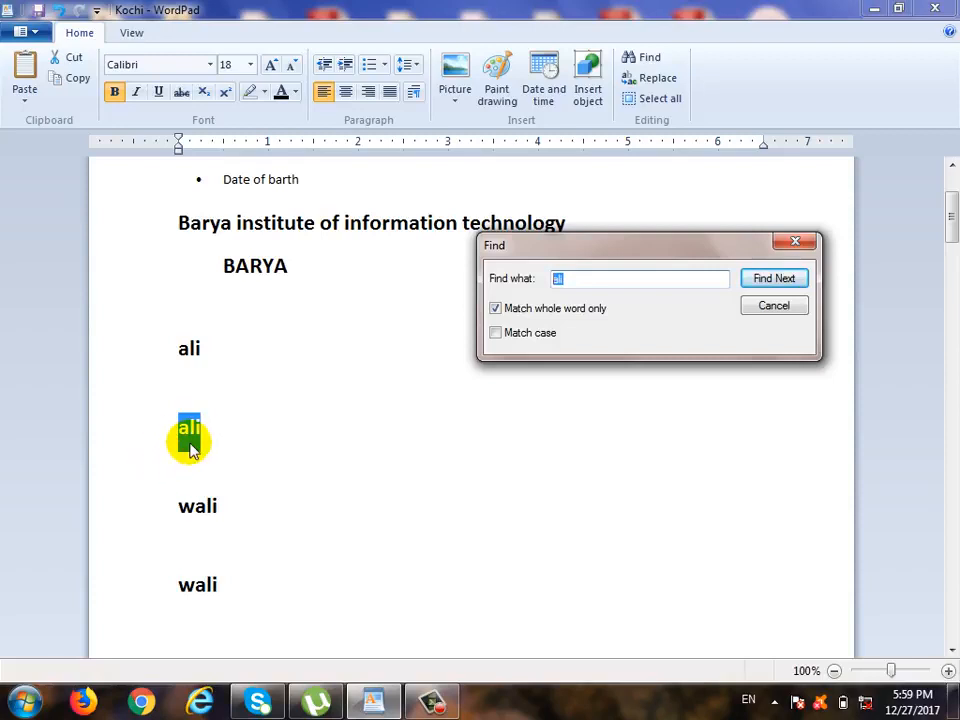
{"action": "left_click", "coordinate": [796, 241]}
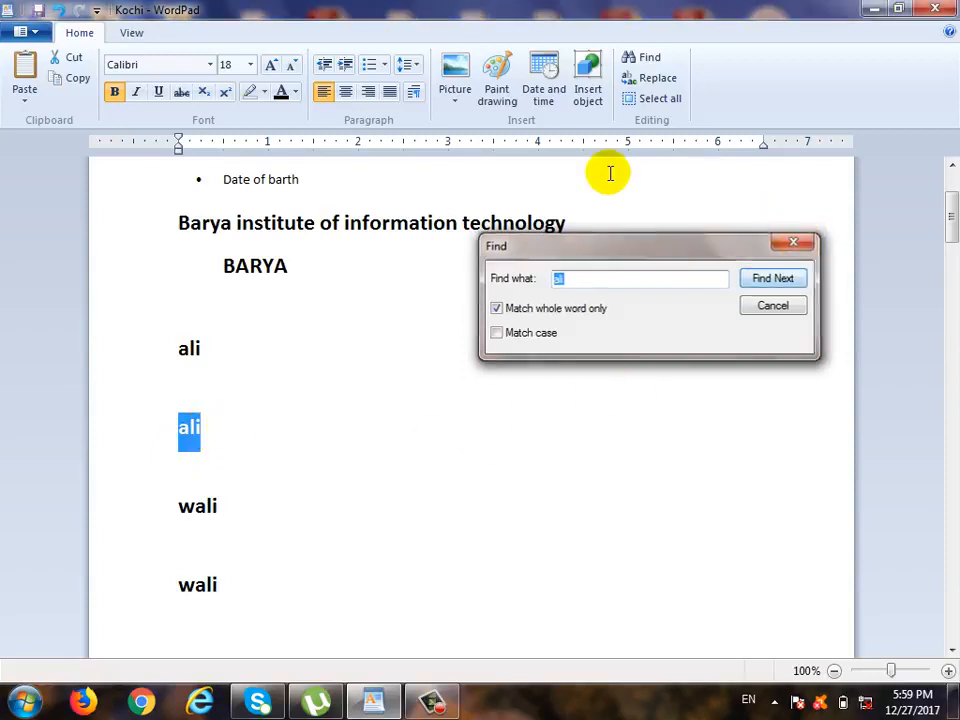
{"action": "scroll", "coordinate": [529, 452], "scroll_direction": "up", "scroll_amount": 3}
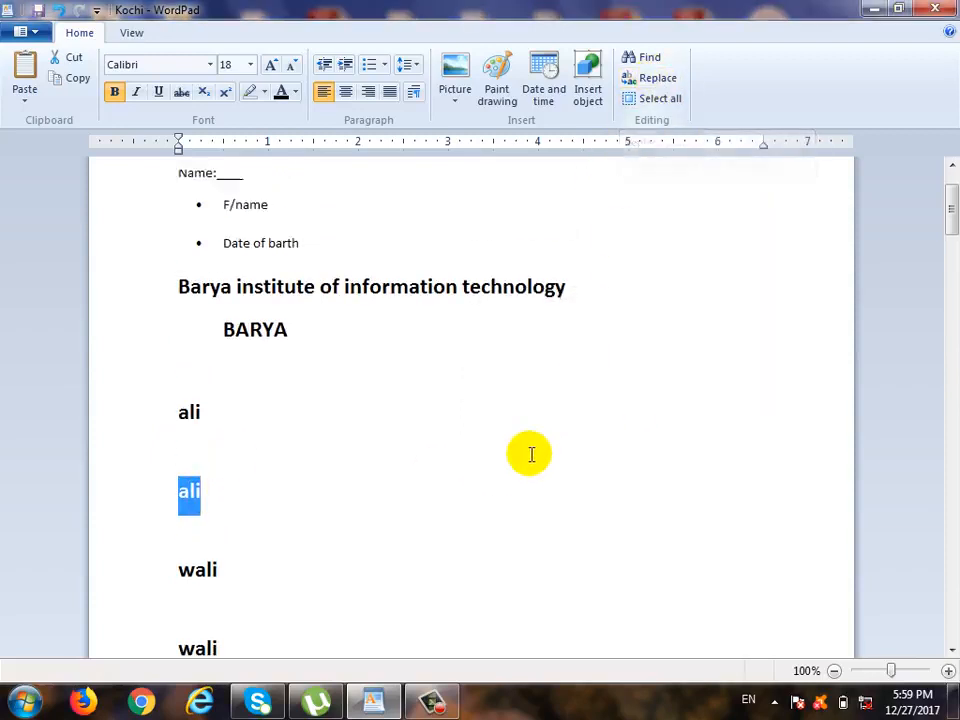
{"action": "left_click", "coordinate": [441, 455]}
{"action": "left_click", "coordinate": [458, 484]}
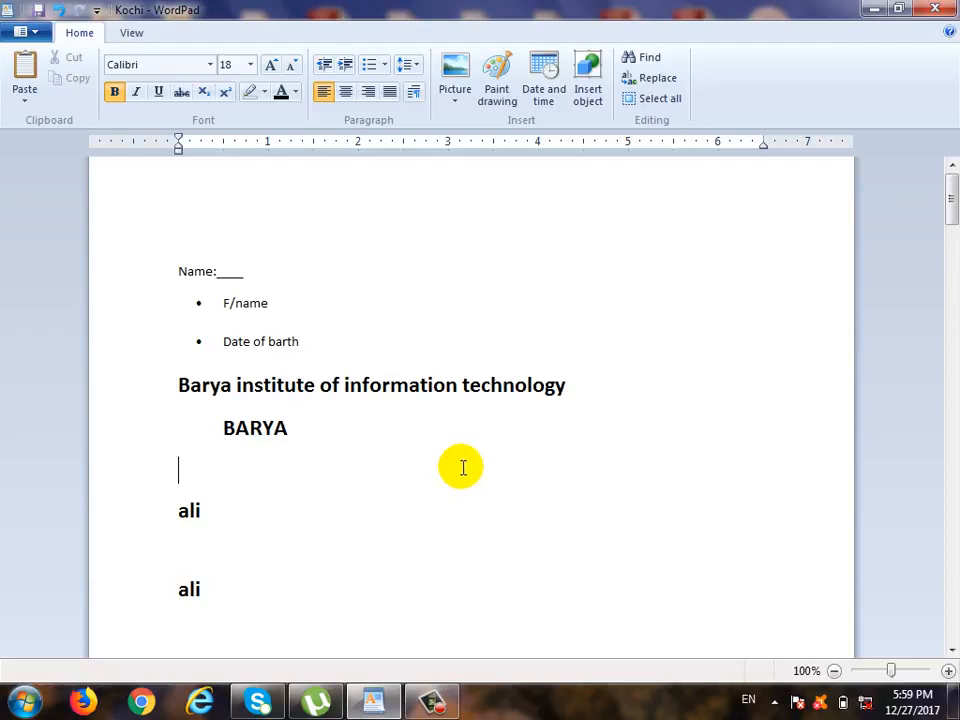
Start a replacement with "institute" as the text to find and locate its first occurrence after the cursor
{"action": "left_click", "coordinate": [657, 86]}
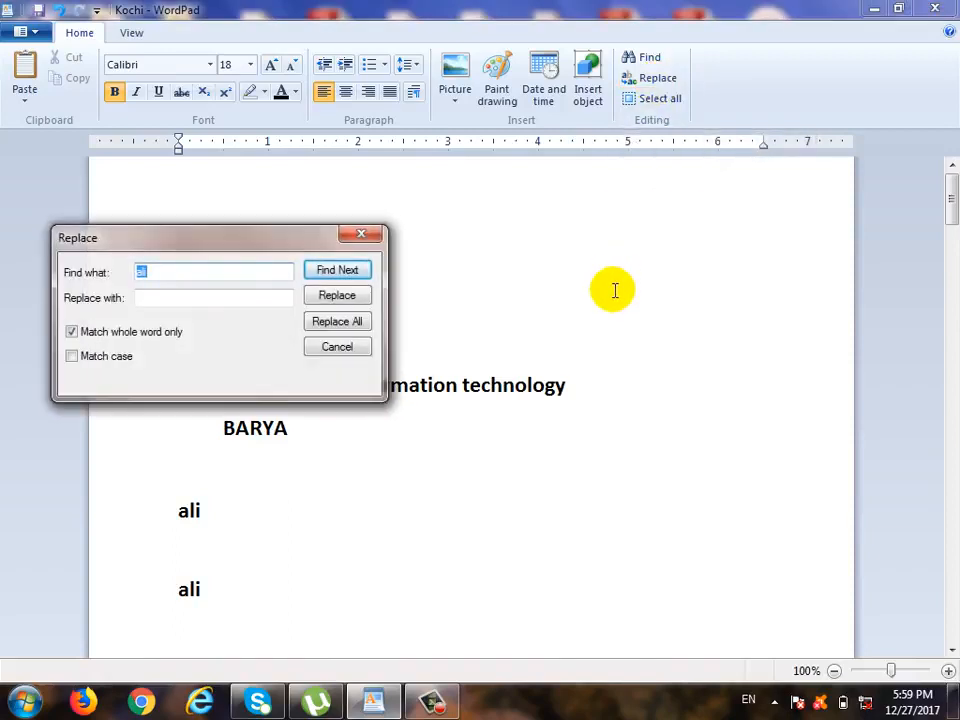
{"action": "left_click_drag", "start_coordinate": [298, 245], "coordinate": [710, 283]}
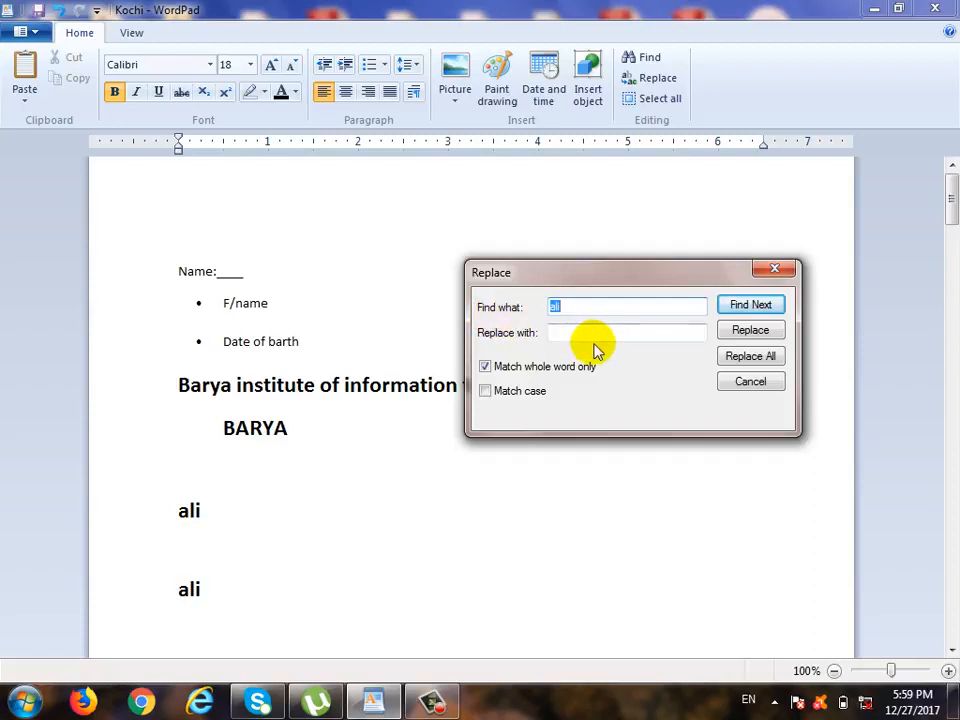
{"action": "key", "text": "BackSpace"}
{"action": "type", "text": "isn"}
{"action": "key", "text": "BackSpace"}
{"action": "key", "text": "BackSpace"}
{"action": "key", "text": "BackSpace"}
{"action": "type", "text": "in"}
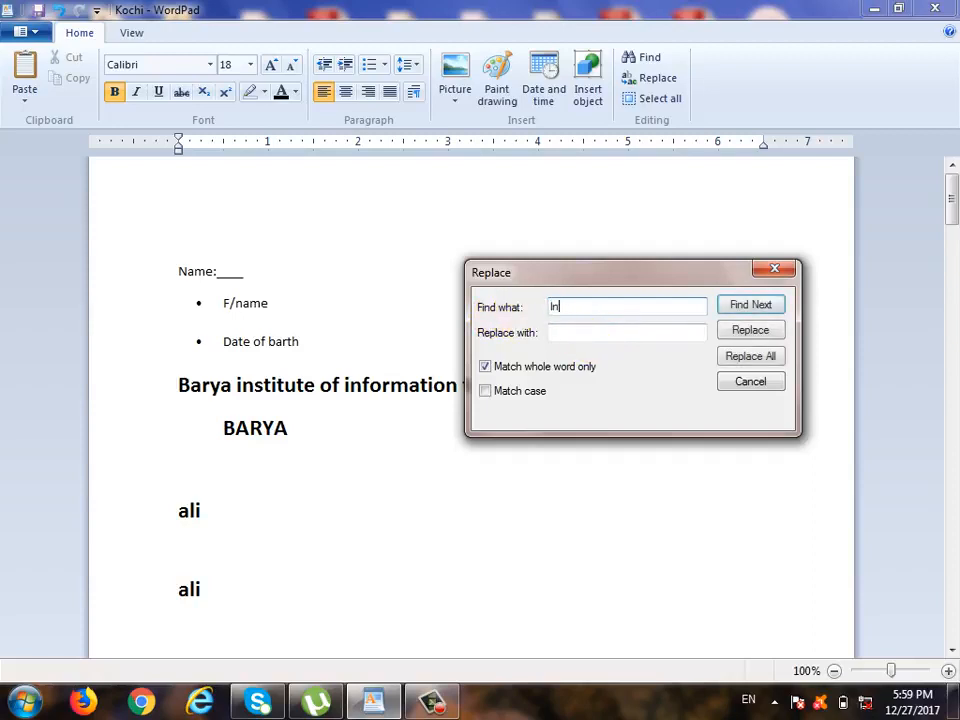
{"action": "key", "text": "BackSpace"}
{"action": "key", "text": "BackSpace"}
{"action": "type", "text": "institute"}
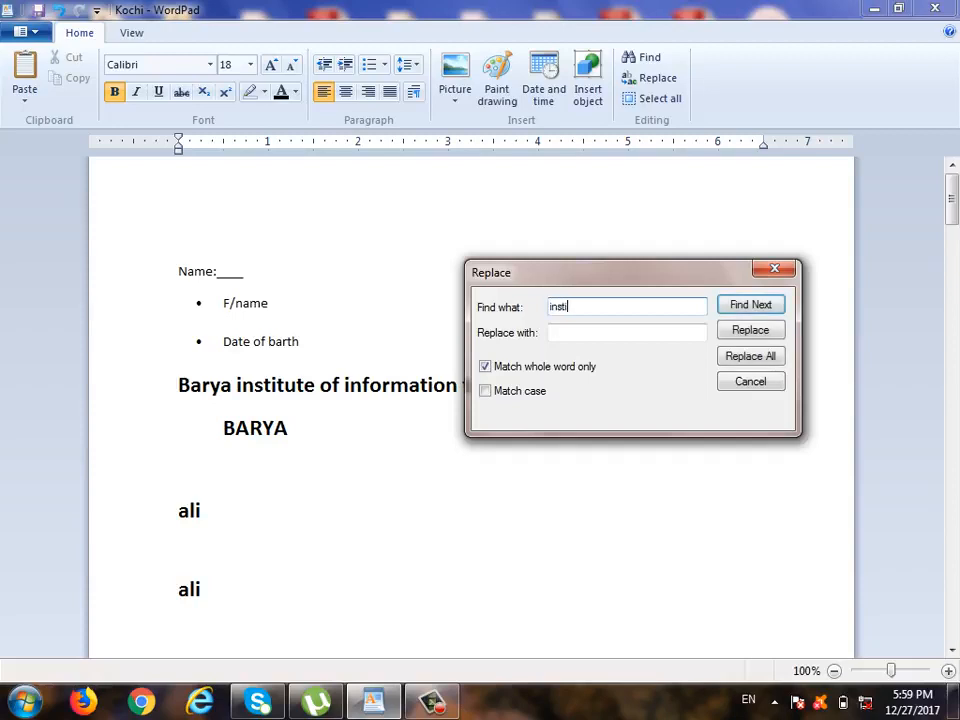
{"action": "left_click", "coordinate": [776, 305]}
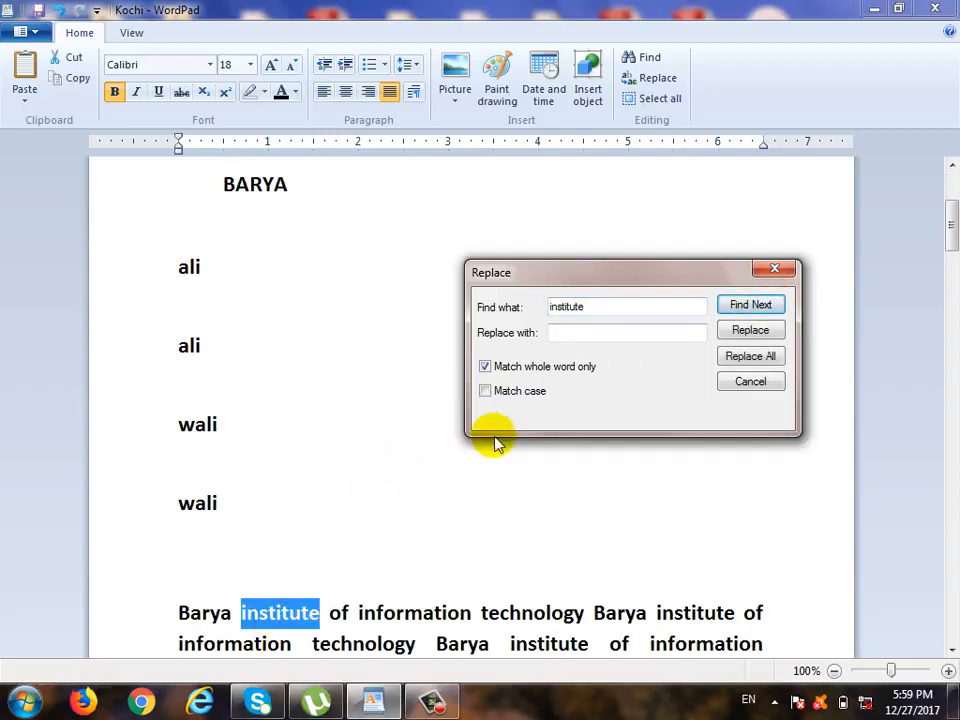
Turn whole-word matching off for the replacement and go to the next occurrence of "institute" in the justified paragraph
{"action": "left_click", "coordinate": [537, 370]}
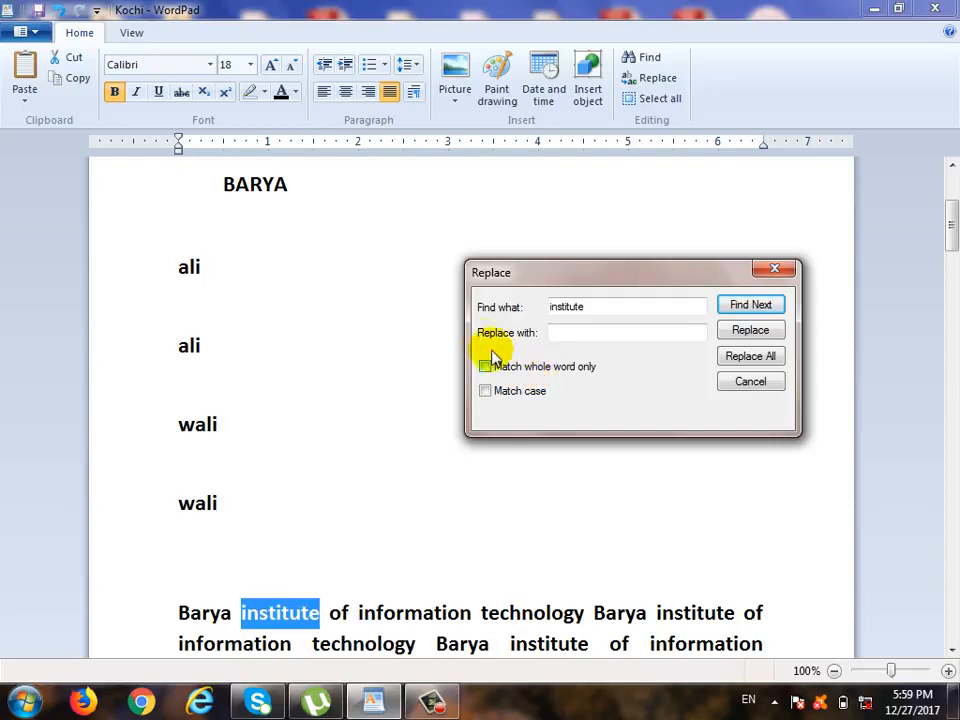
{"action": "left_click", "coordinate": [561, 332]}
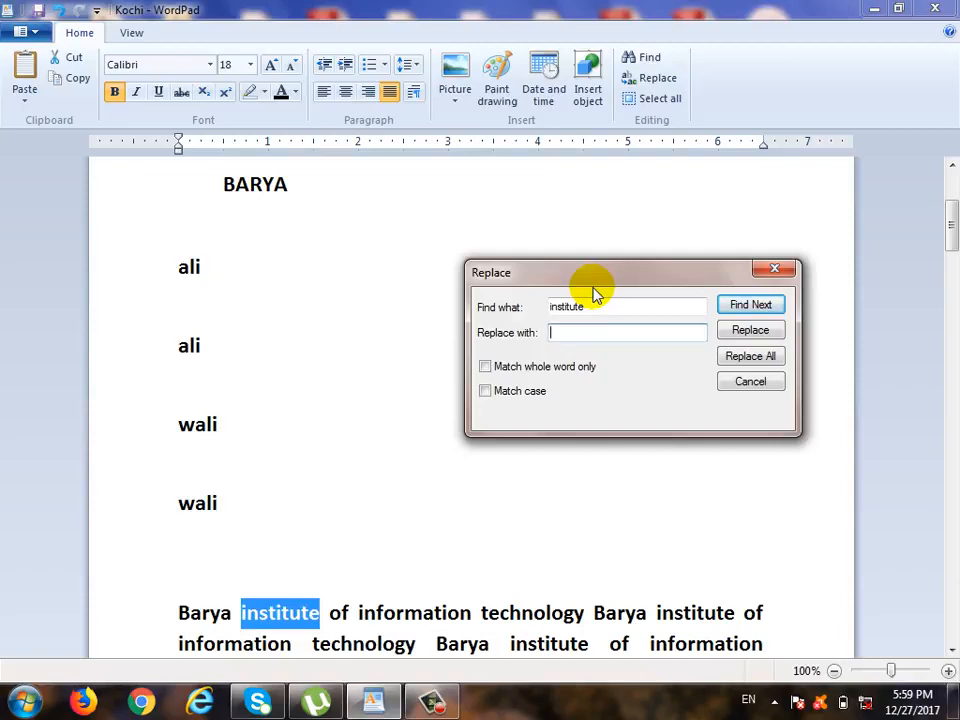
{"action": "mouse_move", "coordinate": [948, 220]}
{"action": "left_mouse_down"}
{"action": "mouse_move", "coordinate": [934, 341]}
{"action": "mouse_move", "coordinate": [946, 200]}
{"action": "left_mouse_up"}
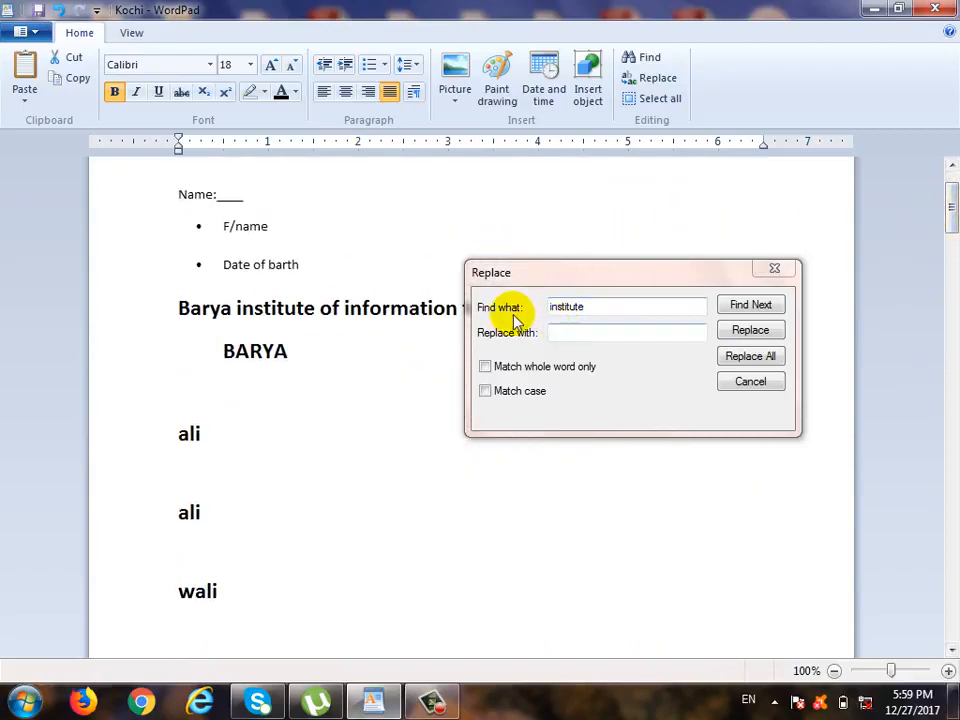
{"action": "left_click", "coordinate": [718, 310]}
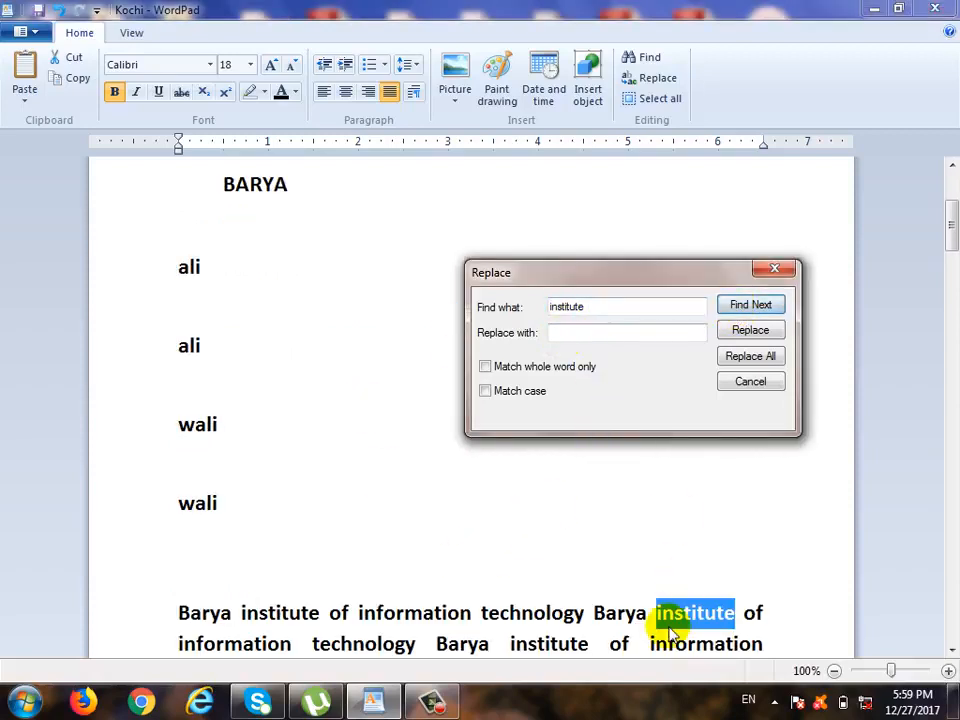
Set the replacement text to "Educational" and replace two successive occurrences of "institute" in the justified paragraph one at a time
{"action": "left_click", "coordinate": [603, 334]}
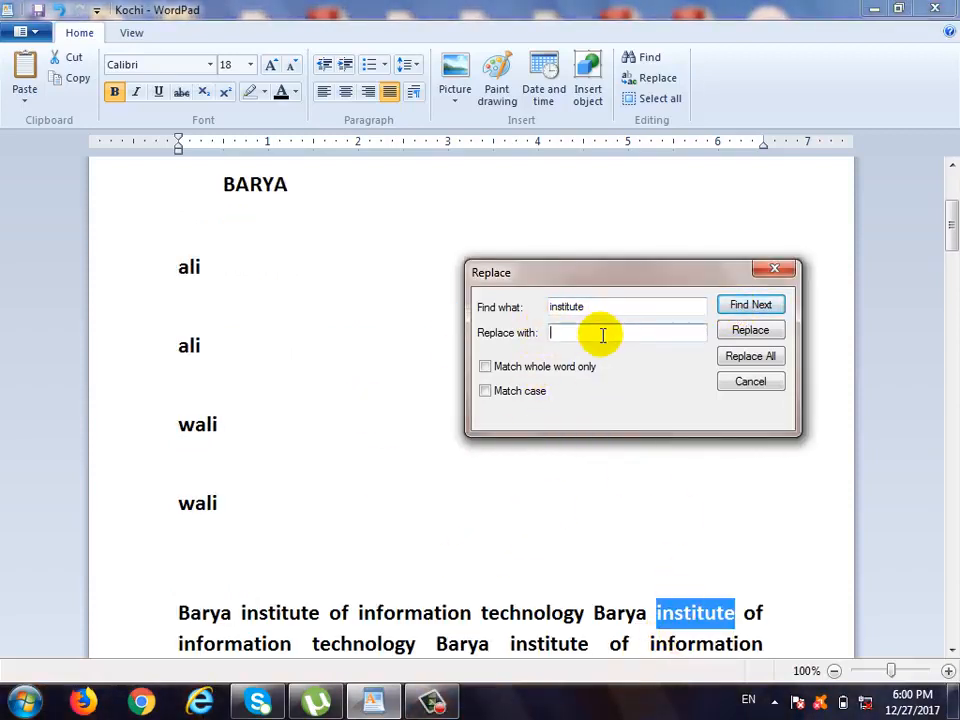
{"action": "type", "text": "Ex"}
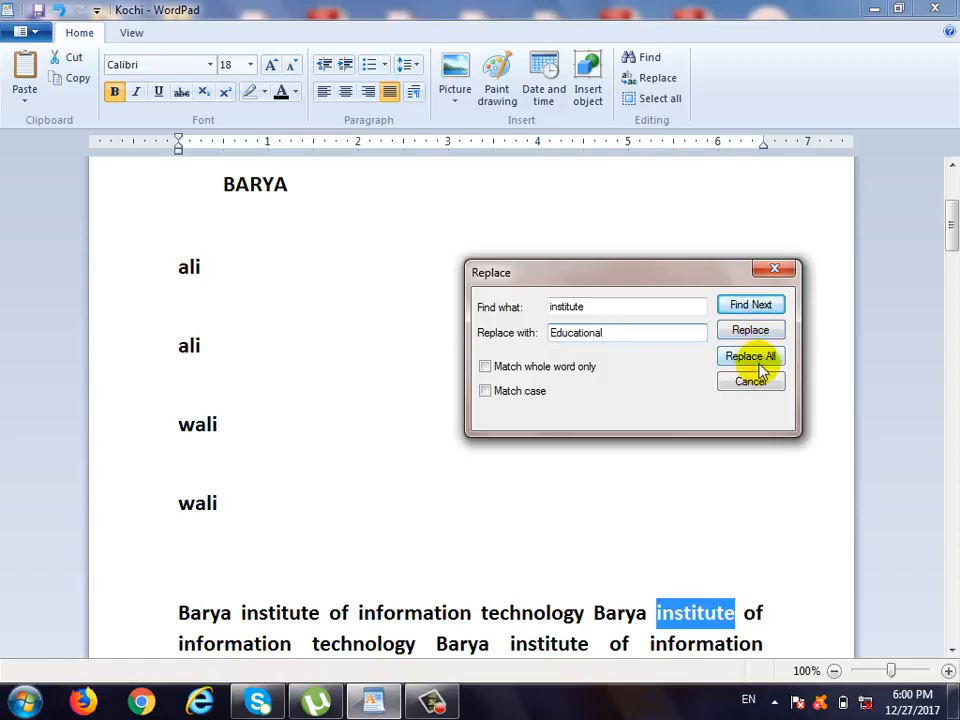
{"action": "left_click", "coordinate": [750, 330]}
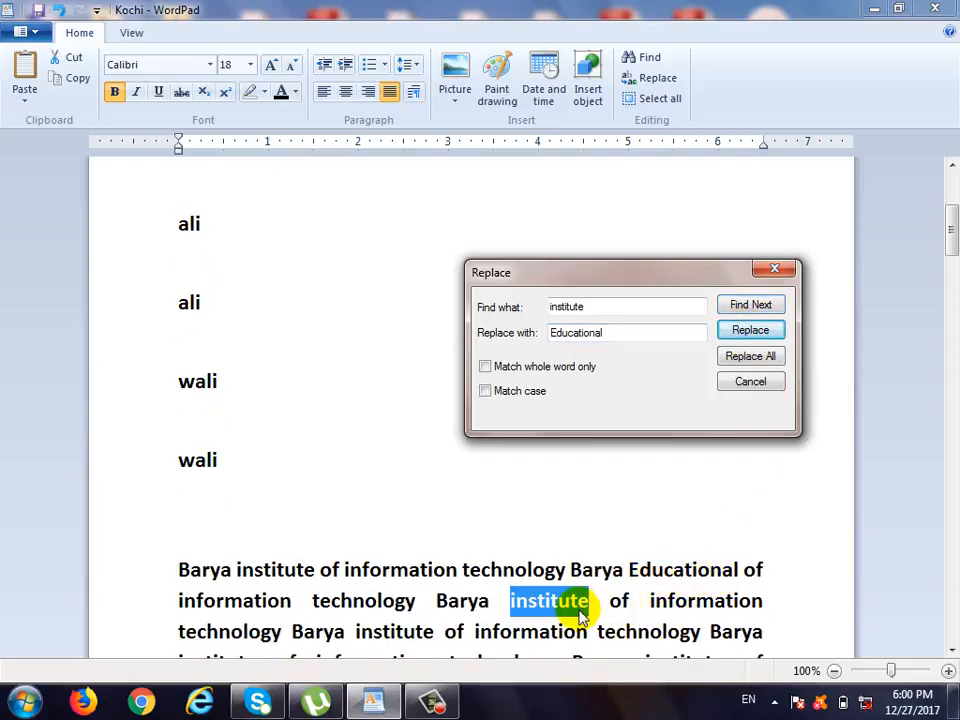
{"action": "left_click", "coordinate": [762, 334]}
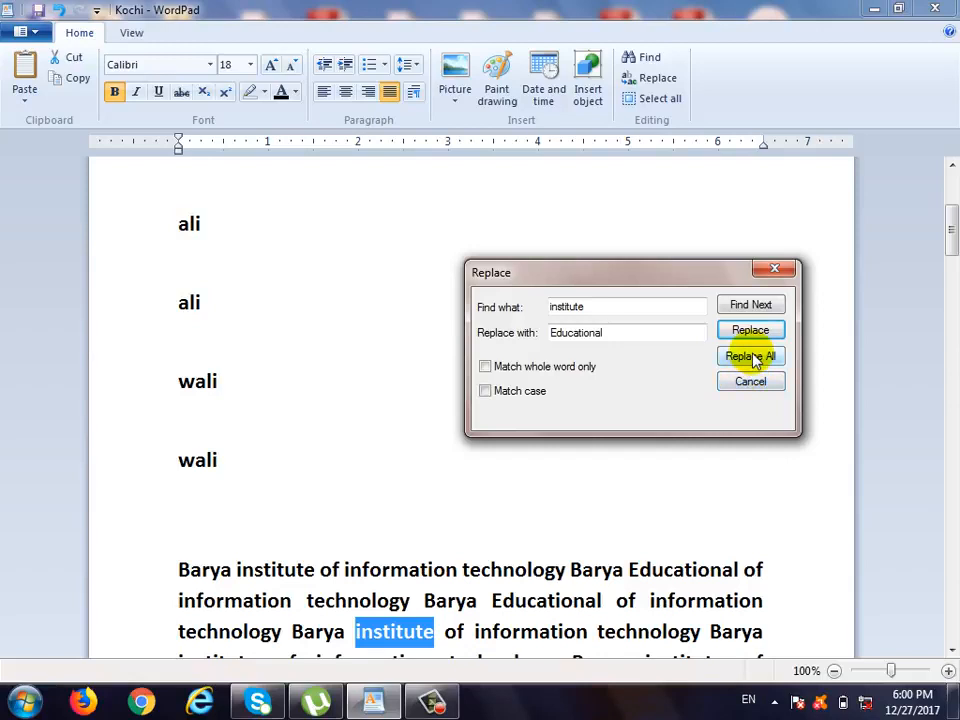
Replace all remaining occurrences of "institute" with "Educational", close the replacement and review the changed text through the document
{"action": "left_click", "coordinate": [755, 358]}
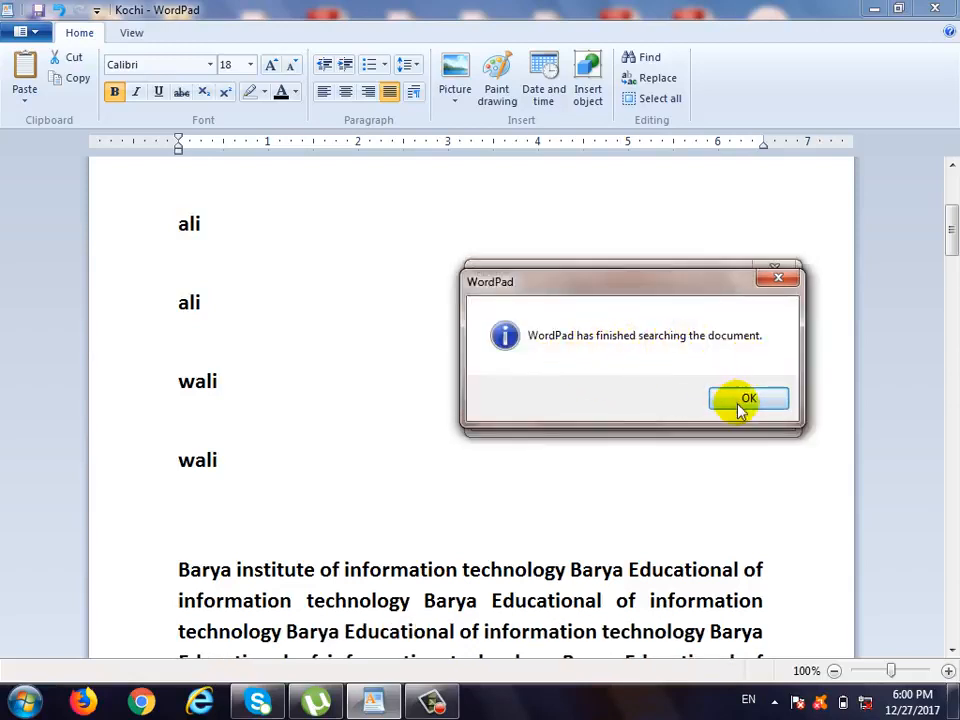
{"action": "left_click", "coordinate": [746, 400]}
{"action": "scroll", "coordinate": [950, 248], "scroll_direction": "up", "scroll_amount": 1}
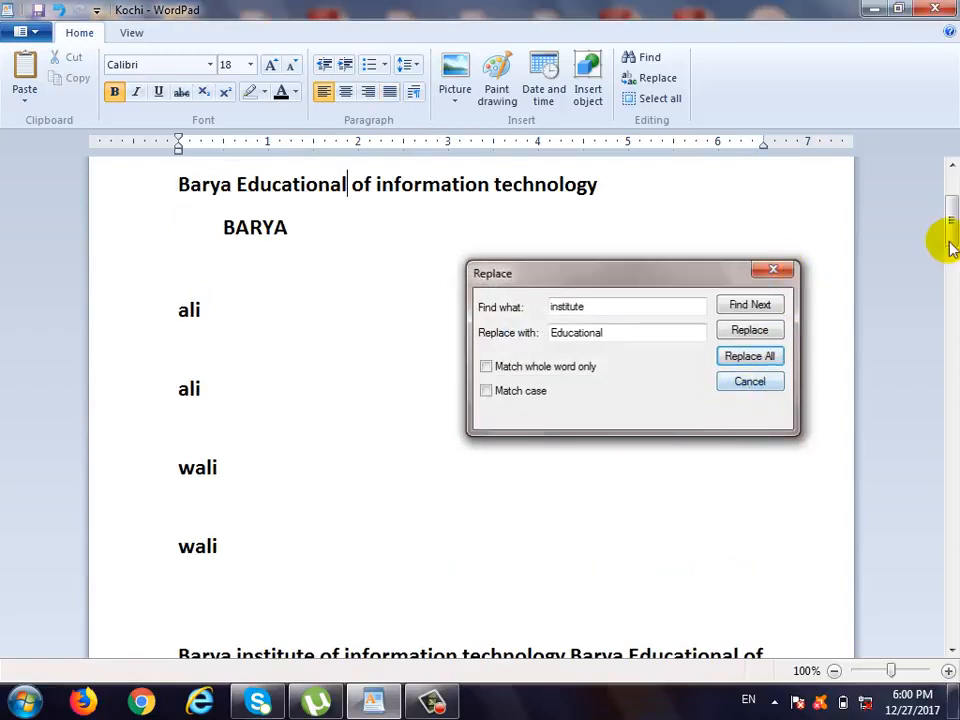
{"action": "key", "text": "Escape"}
{"action": "scroll", "coordinate": [948, 225], "scroll_direction": "down", "scroll_amount": 5}
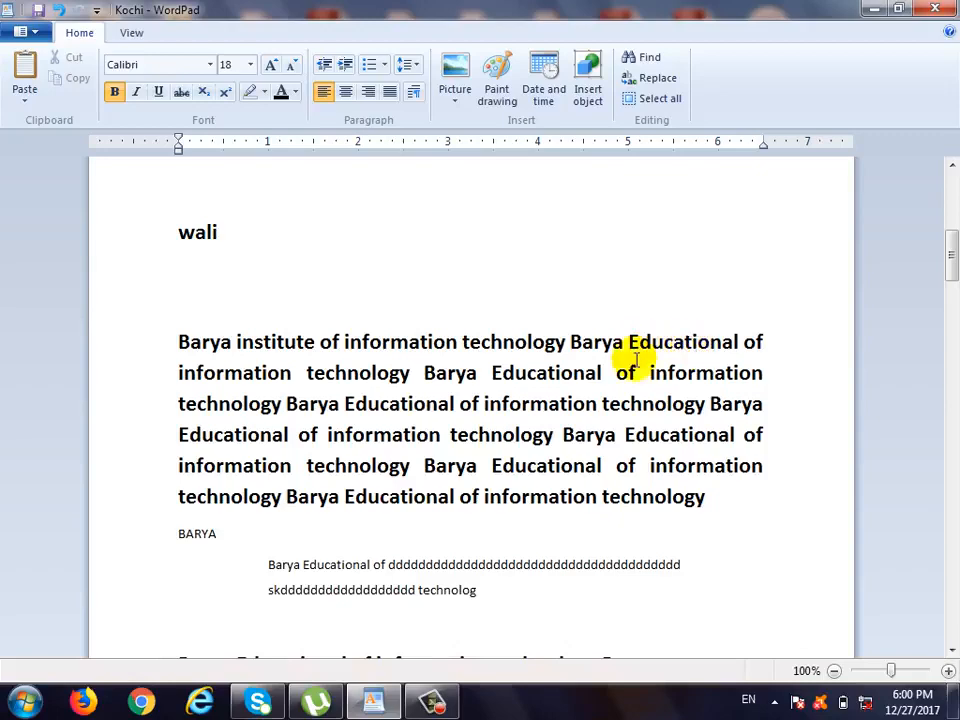
{"action": "scroll", "coordinate": [602, 444], "scroll_direction": "down", "scroll_amount": 5}
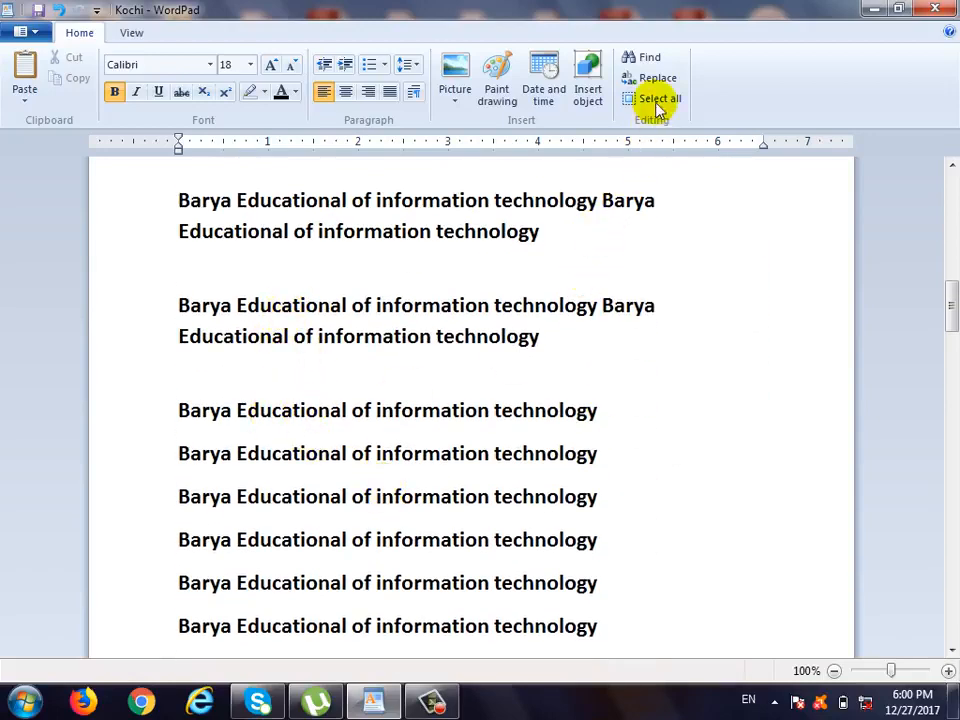
Search for the uppercase "BARYA" from the Replace dialog with case matching on, and close it without replacing anything
{"action": "key", "text": "ctrl+h"}
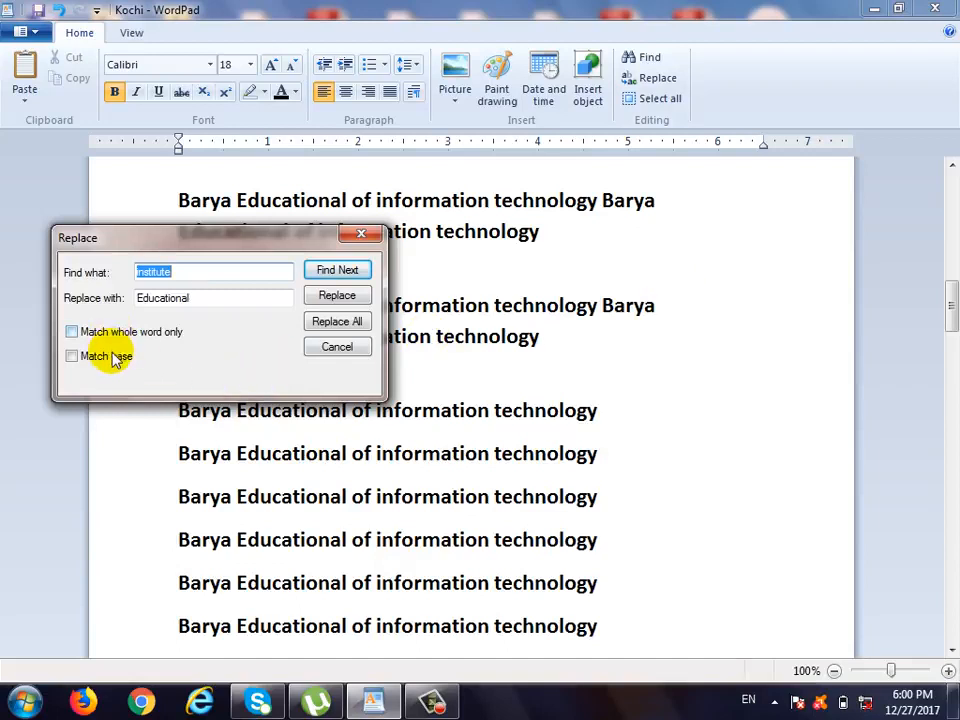
{"action": "left_click", "coordinate": [113, 362]}
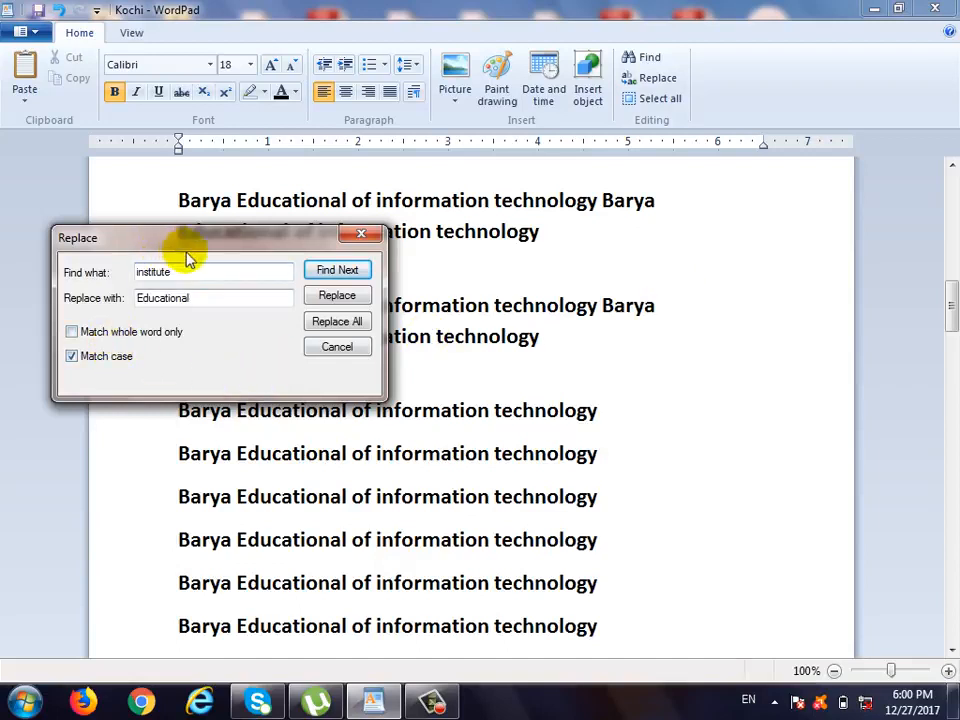
{"action": "left_click_drag", "start_coordinate": [187, 270], "coordinate": [2, 262]}
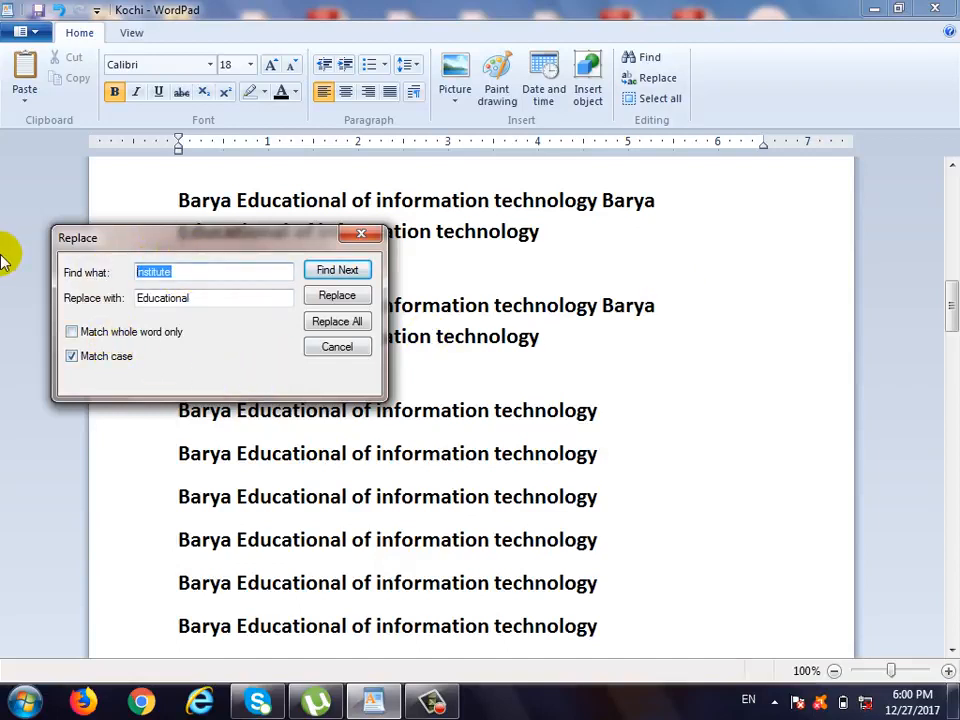
{"action": "type", "text": "bar"}
{"action": "key", "text": "BackSpace"}
{"action": "key", "text": "Caps_Lock"}
{"action": "type", "text": "BARYA"}
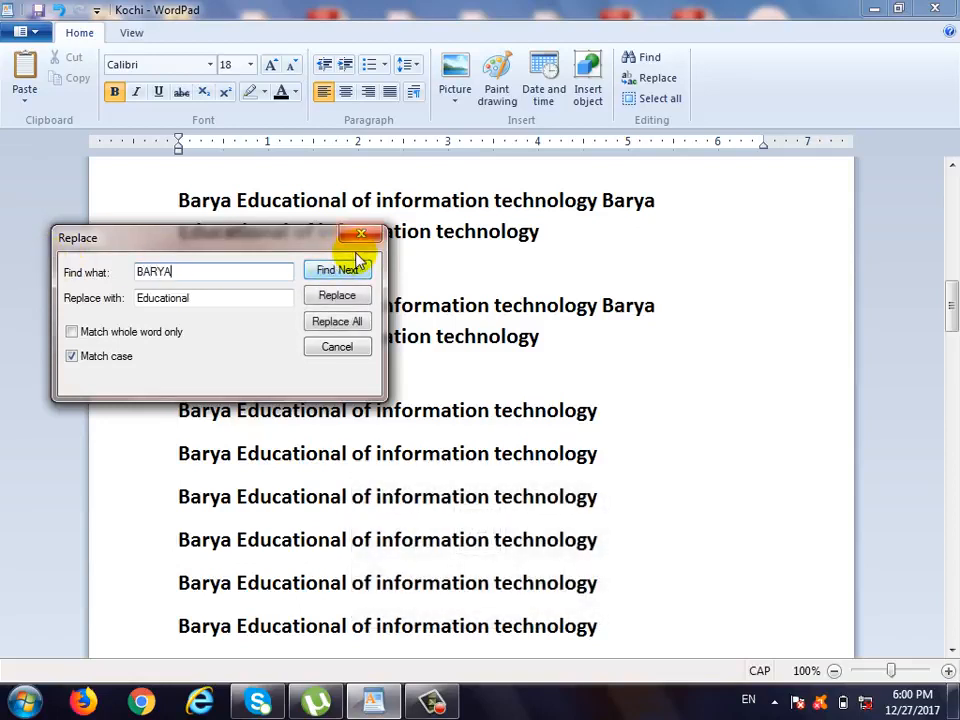
{"action": "left_click", "coordinate": [318, 270]}
{"action": "left_click_drag", "start_coordinate": [240, 250], "coordinate": [509, 286]}
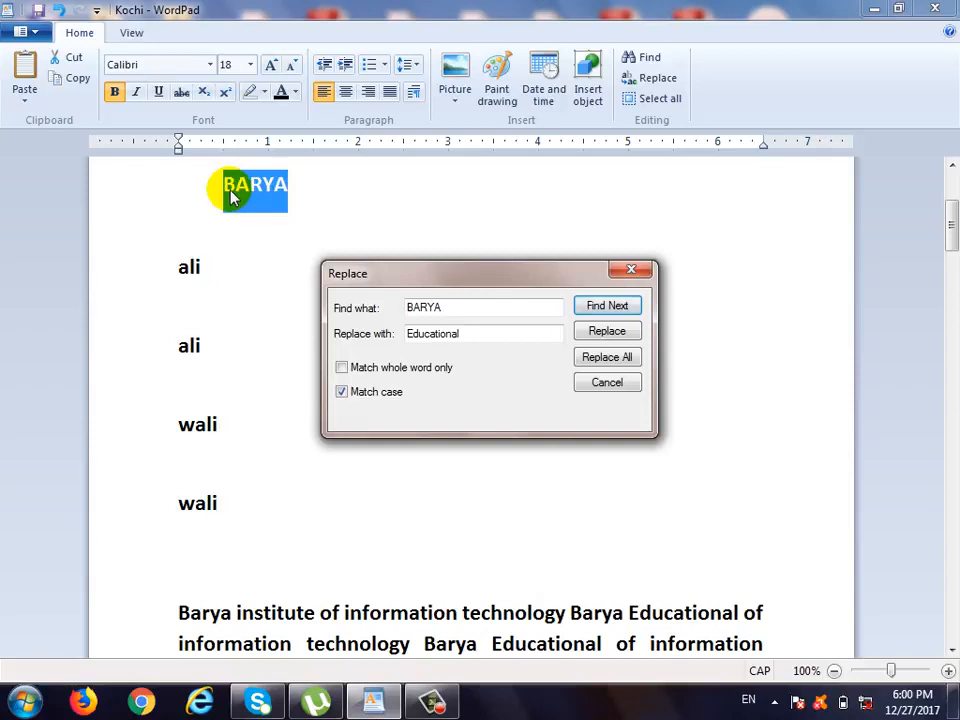
{"action": "left_click_drag", "start_coordinate": [484, 334], "coordinate": [354, 321]}
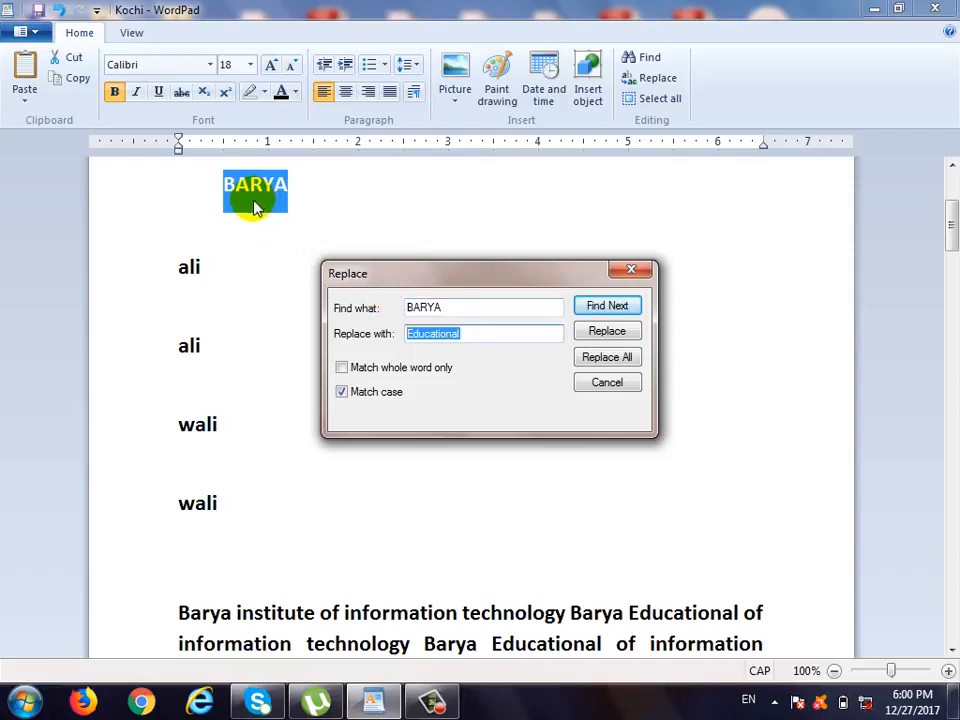
{"action": "left_click", "coordinate": [631, 269]}
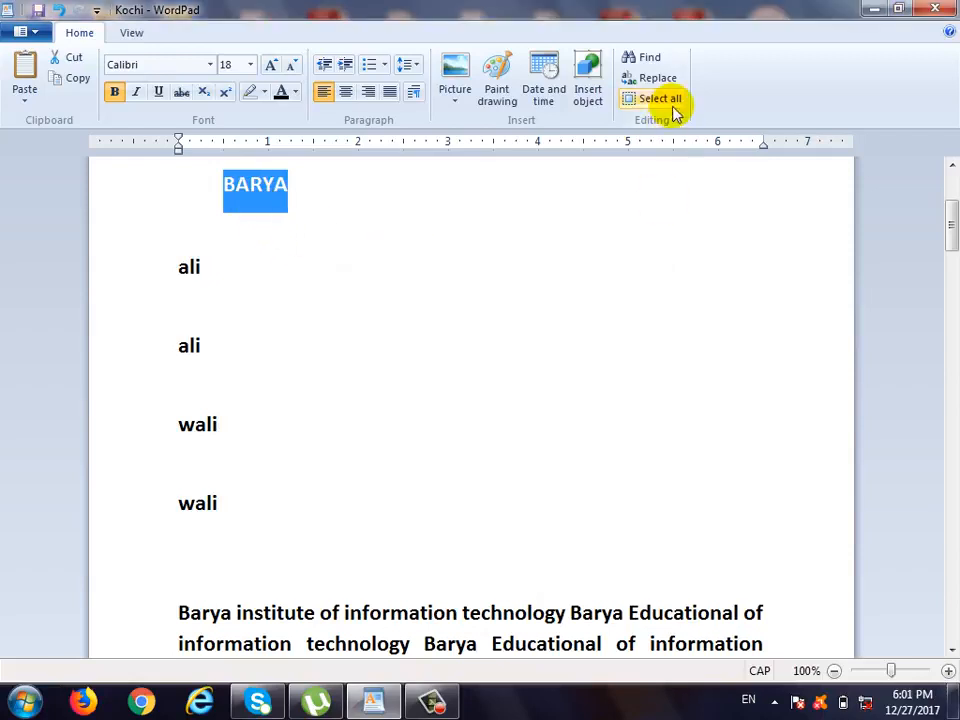
Select all the text in the document and set its font size to 14
{"action": "left_click", "coordinate": [660, 99]}
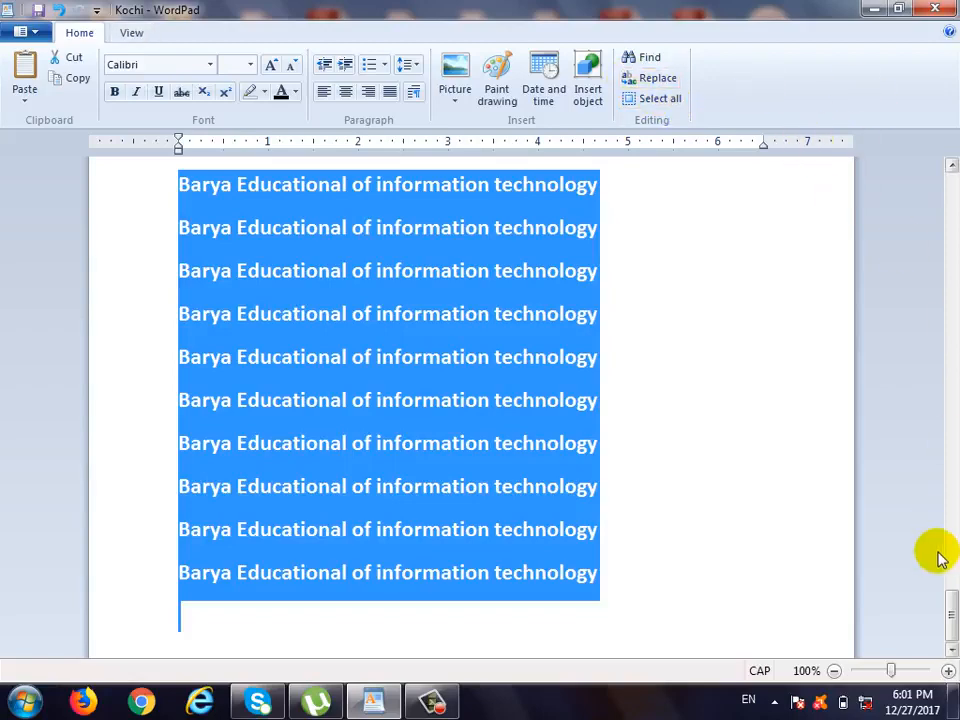
{"action": "left_click_drag", "start_coordinate": [945, 619], "coordinate": [950, 175]}
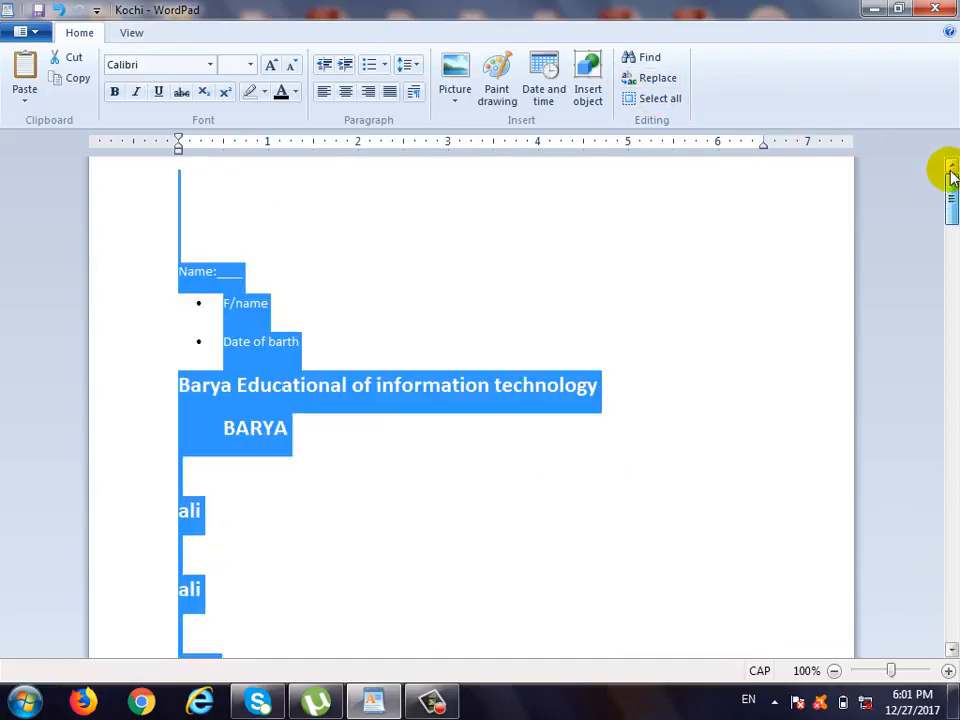
{"action": "left_click", "coordinate": [250, 65]}
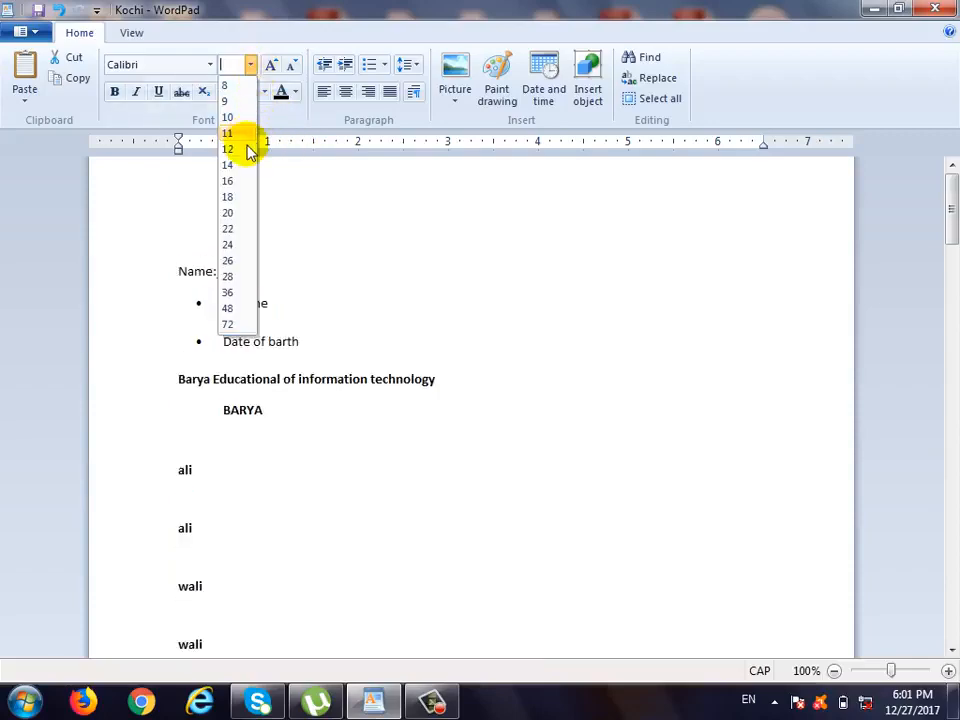
{"action": "left_click", "coordinate": [234, 165]}
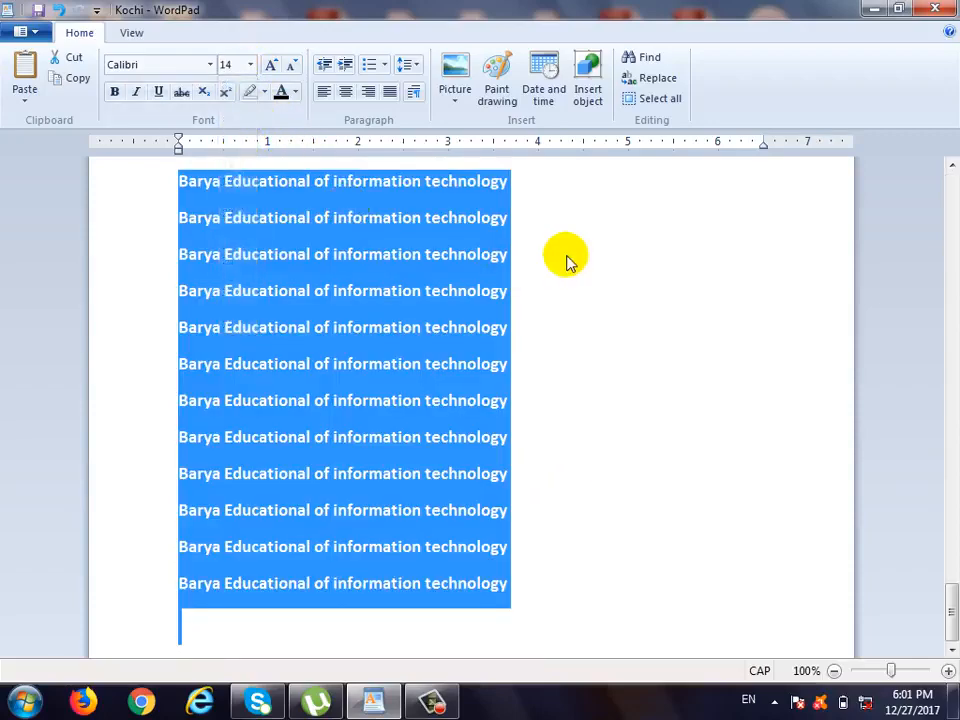
{"action": "left_click_drag", "start_coordinate": [945, 621], "coordinate": [951, 198]}
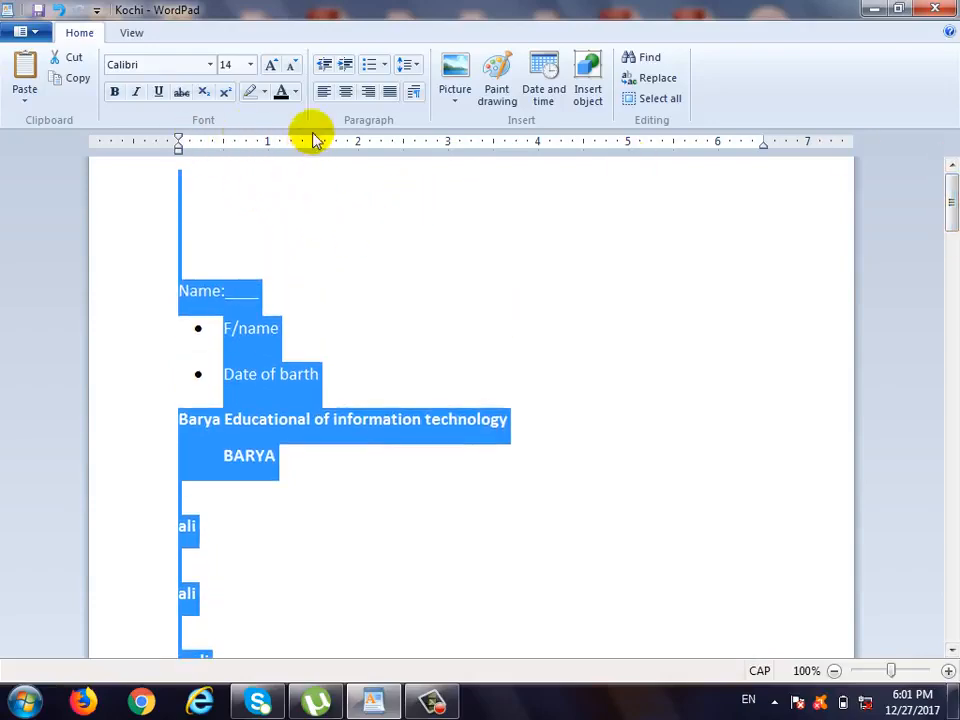
Change the text colour of the whole document to red and check it from the end to the beginning
{"action": "left_click", "coordinate": [295, 92]}
{"action": "left_click", "coordinate": [301, 138]}
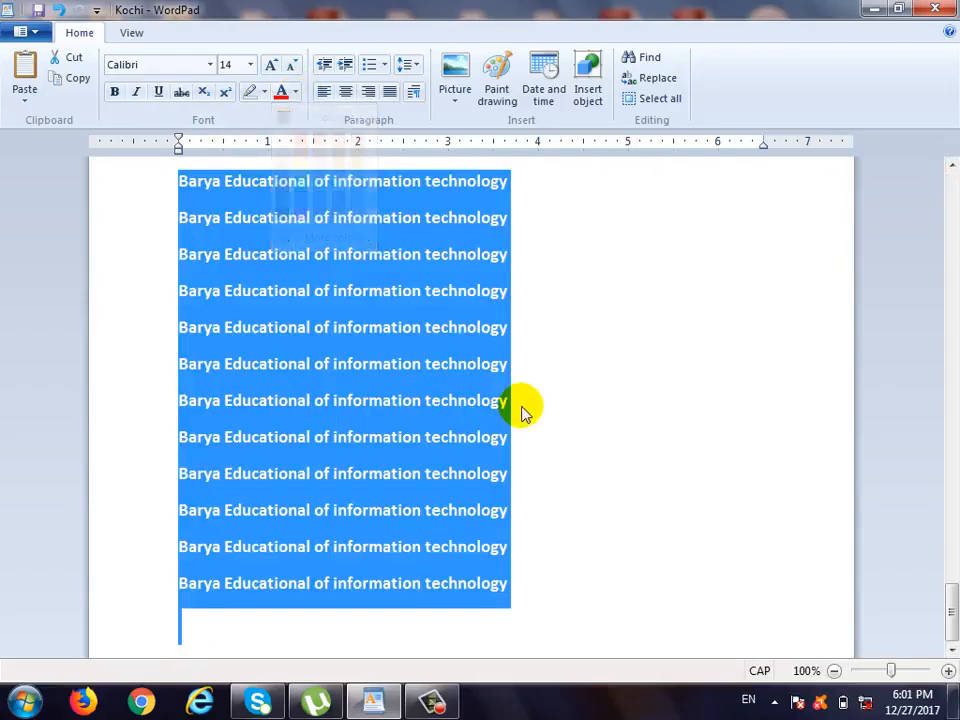
{"action": "left_click", "coordinate": [722, 345]}
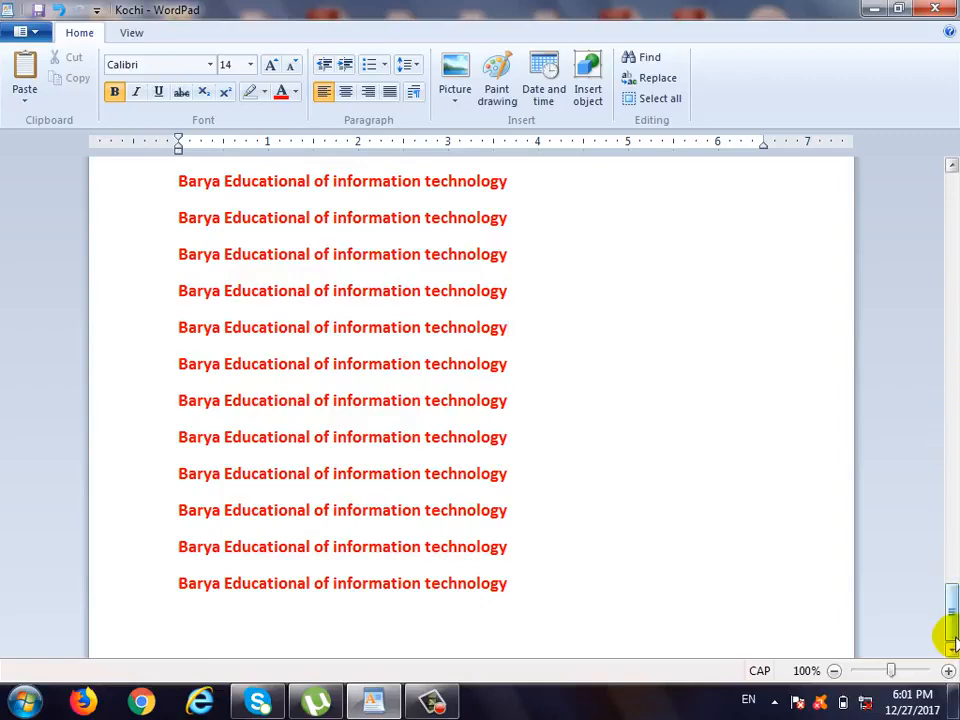
{"action": "left_click_drag", "start_coordinate": [949, 632], "coordinate": [951, 212]}
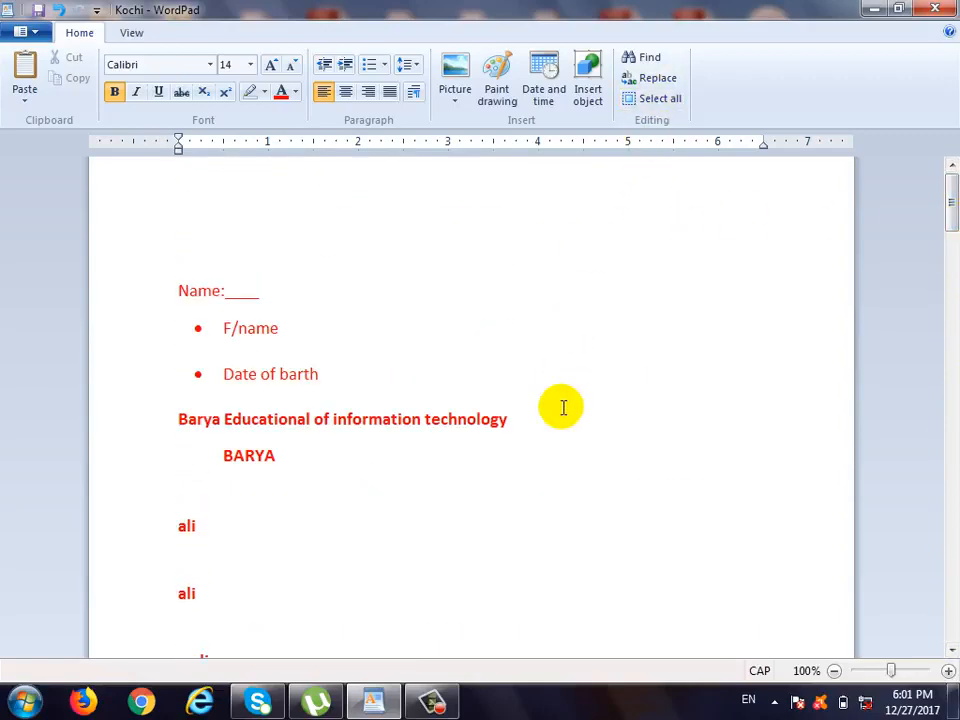
Select all the text again, delete it and undo the deletion
{"action": "key", "text": "ctrl+a"}
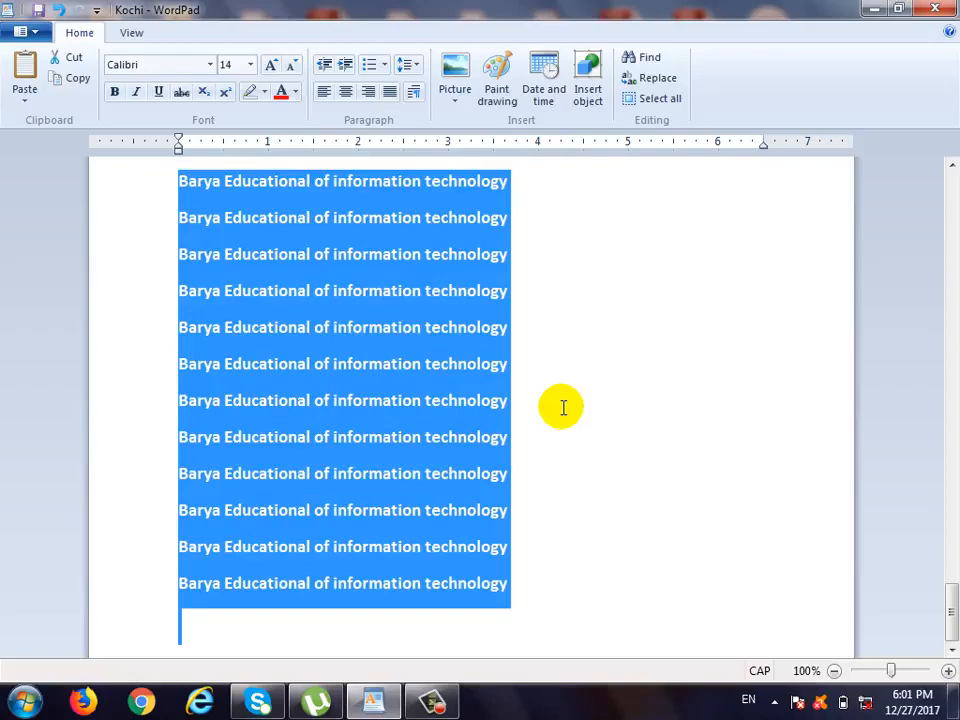
{"action": "key", "text": "Delete"}
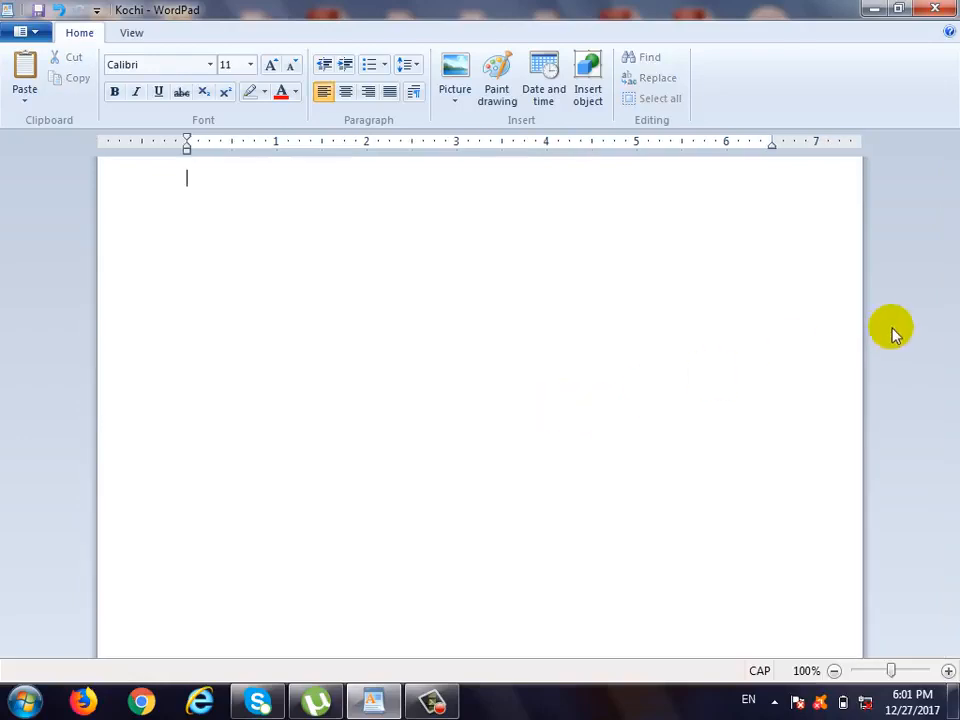
{"action": "key", "text": "ctrl+z"}
{"action": "left_click", "coordinate": [953, 315]}
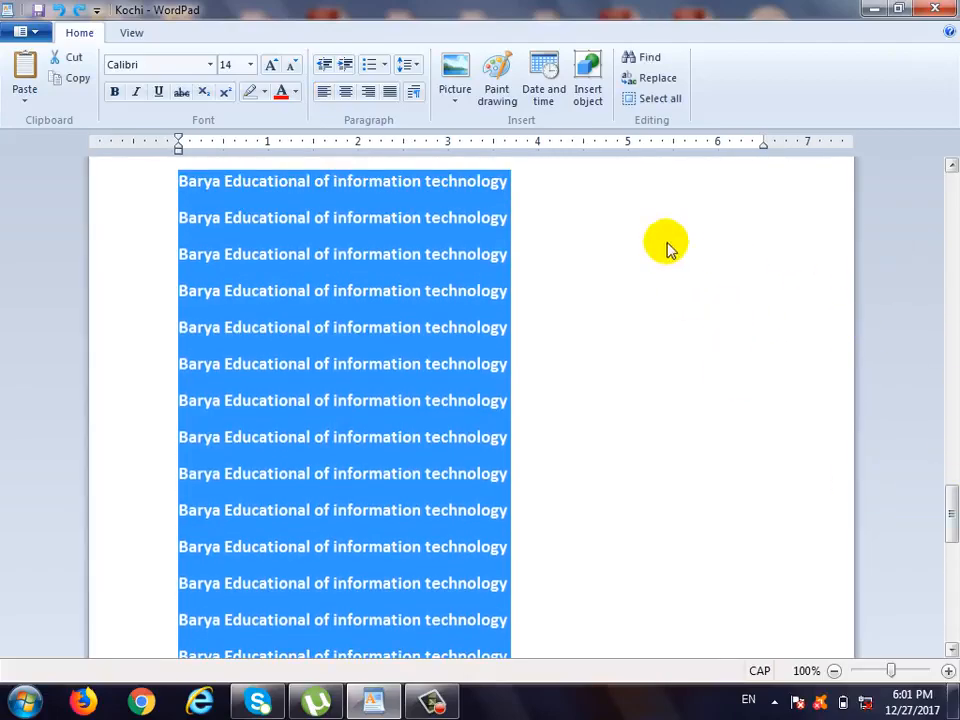
{"action": "left_click", "coordinate": [618, 280]}
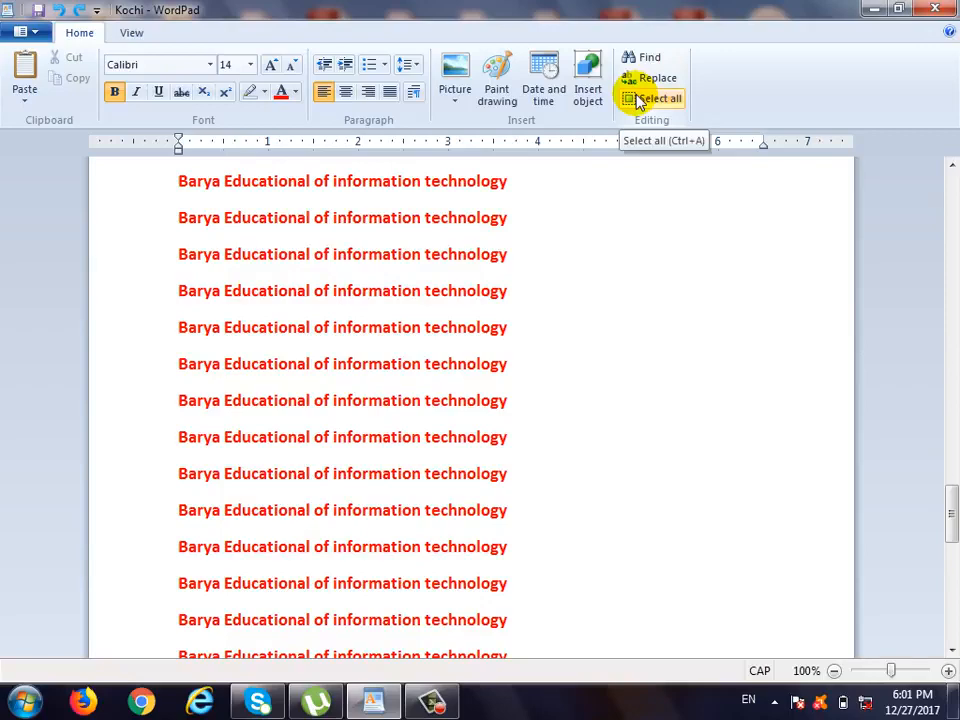
Copy the line "Barya Educational of information technology" above BARYA and paste it on the empty line between the second and third one-word names
{"action": "scroll", "coordinate": [699, 379], "scroll_direction": "up", "scroll_amount": 2}
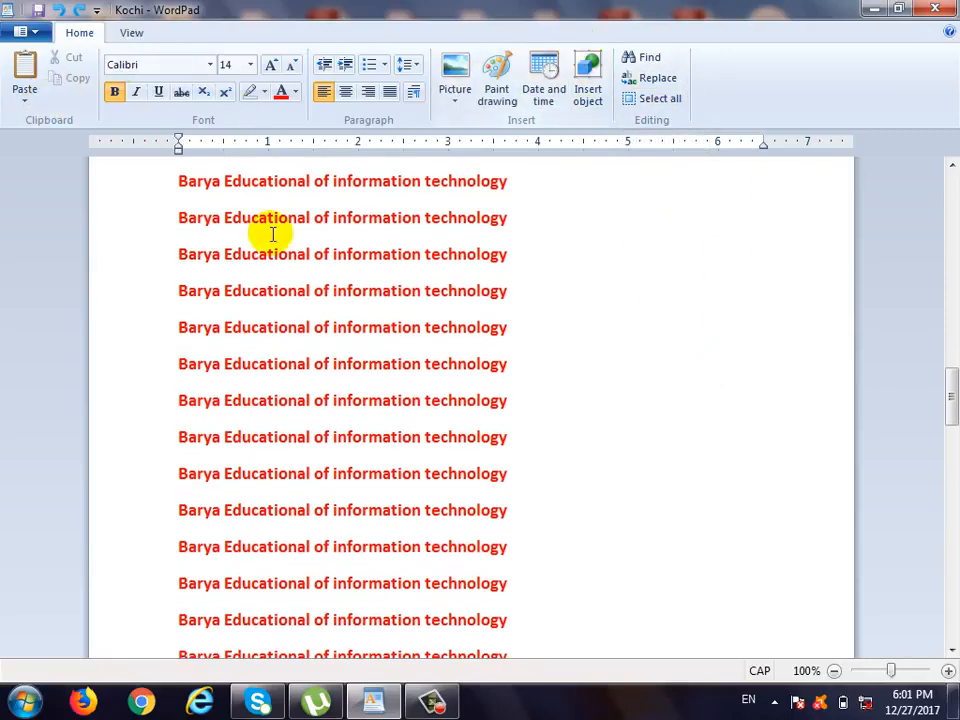
{"action": "scroll", "coordinate": [272, 255], "scroll_direction": "up", "scroll_amount": 6}
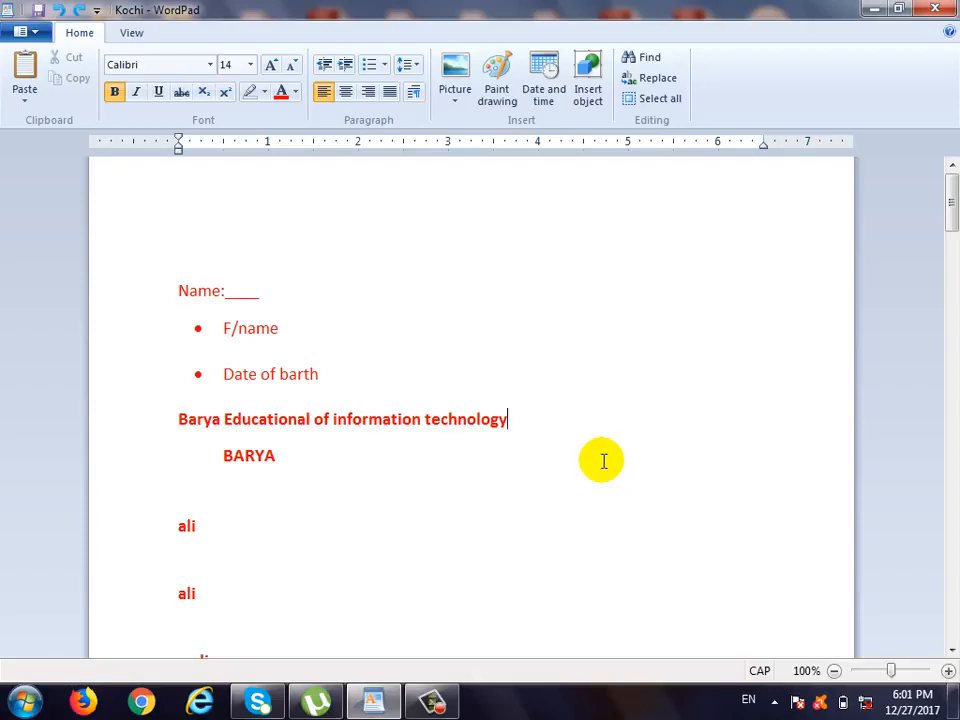
{"action": "left_click_drag", "start_coordinate": [512, 419], "coordinate": [199, 420]}
{"action": "scroll", "coordinate": [328, 443], "scroll_direction": "down", "scroll_amount": 3}
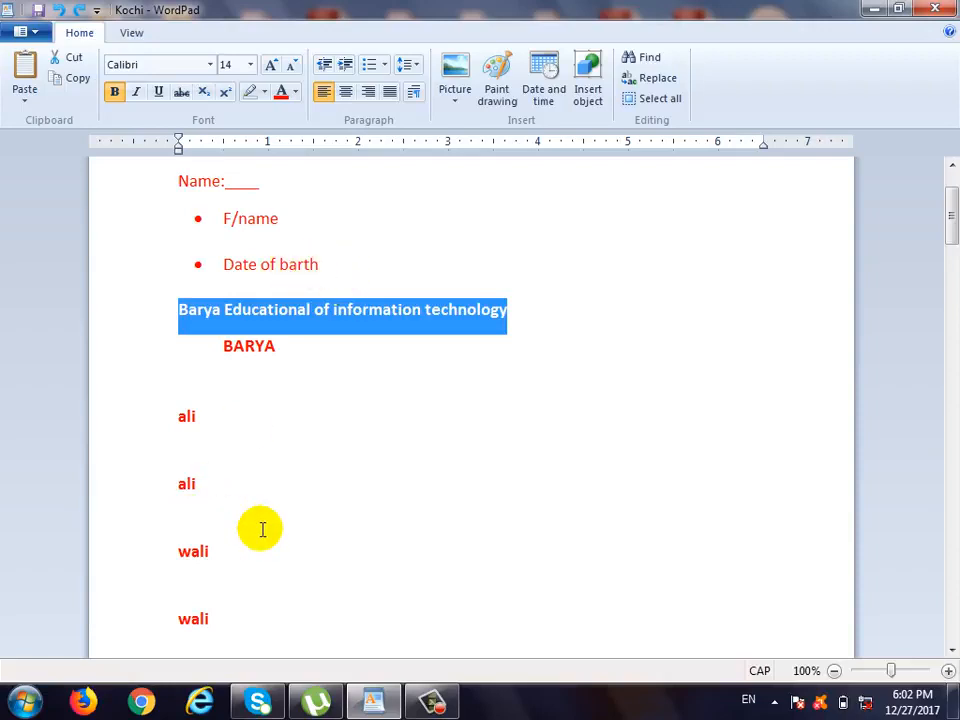
{"action": "left_click", "coordinate": [400, 311]}
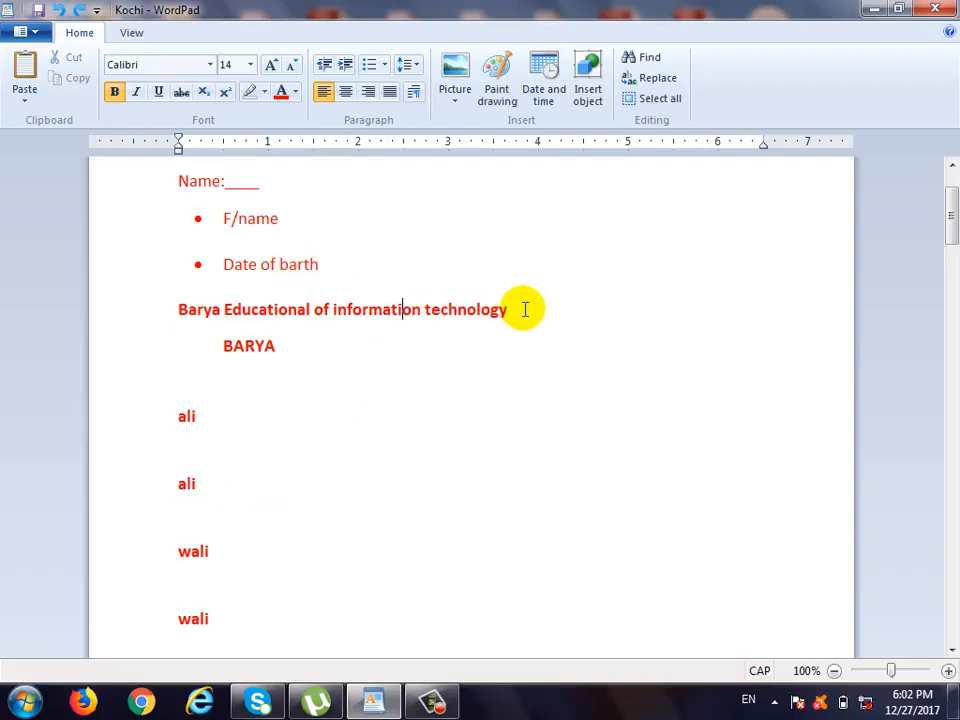
{"action": "left_click_drag", "start_coordinate": [525, 309], "coordinate": [199, 309]}
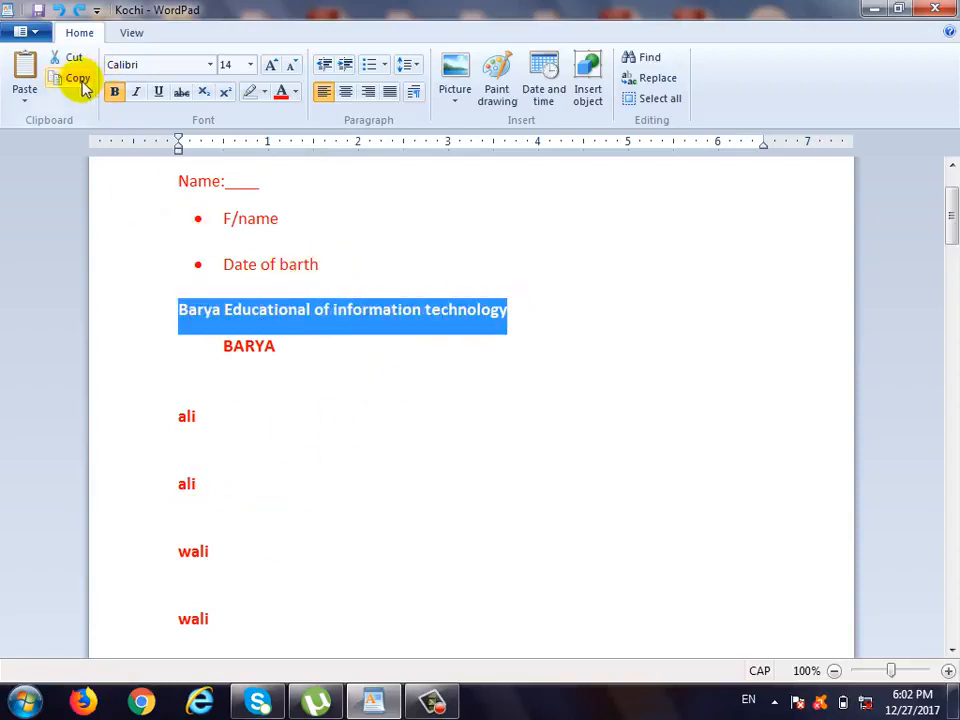
{"action": "left_click", "coordinate": [199, 516]}
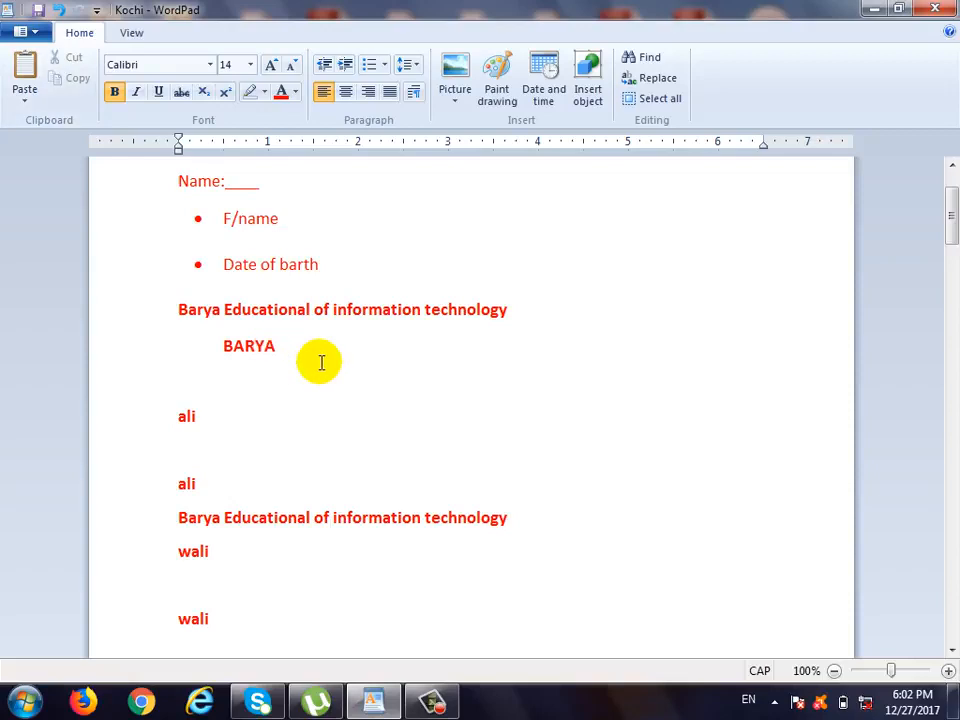
Copy the "Name:", "F/name" and "Date of barth" lines and paste them on the empty line directly below the last one-word name
{"action": "scroll", "coordinate": [318, 366], "scroll_direction": "up", "scroll_amount": 3}
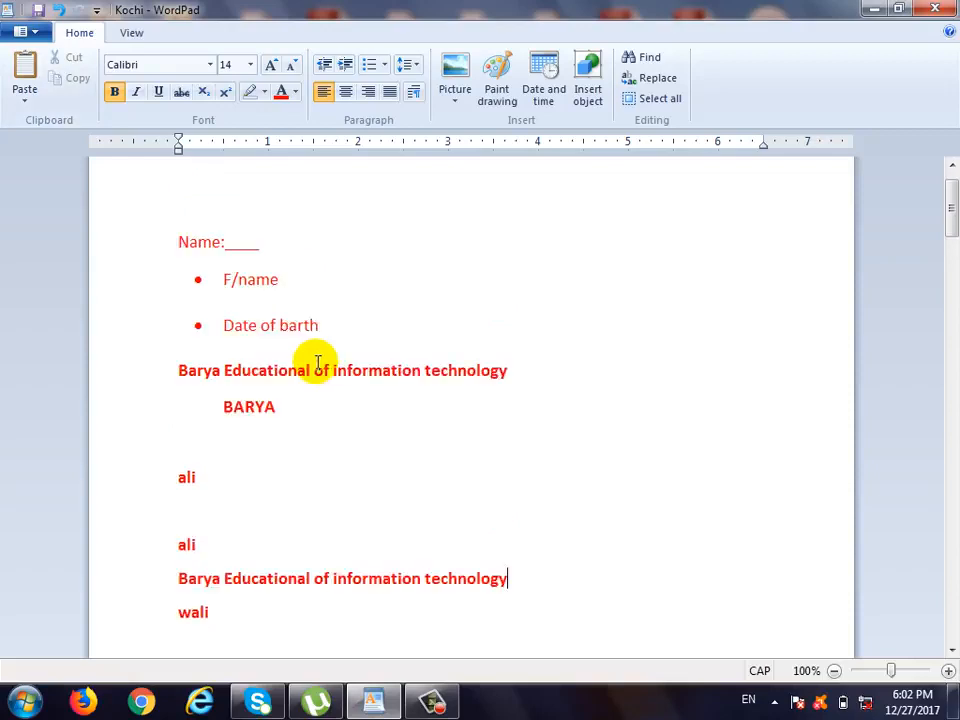
{"action": "left_click_drag", "start_coordinate": [339, 369], "coordinate": [208, 305]}
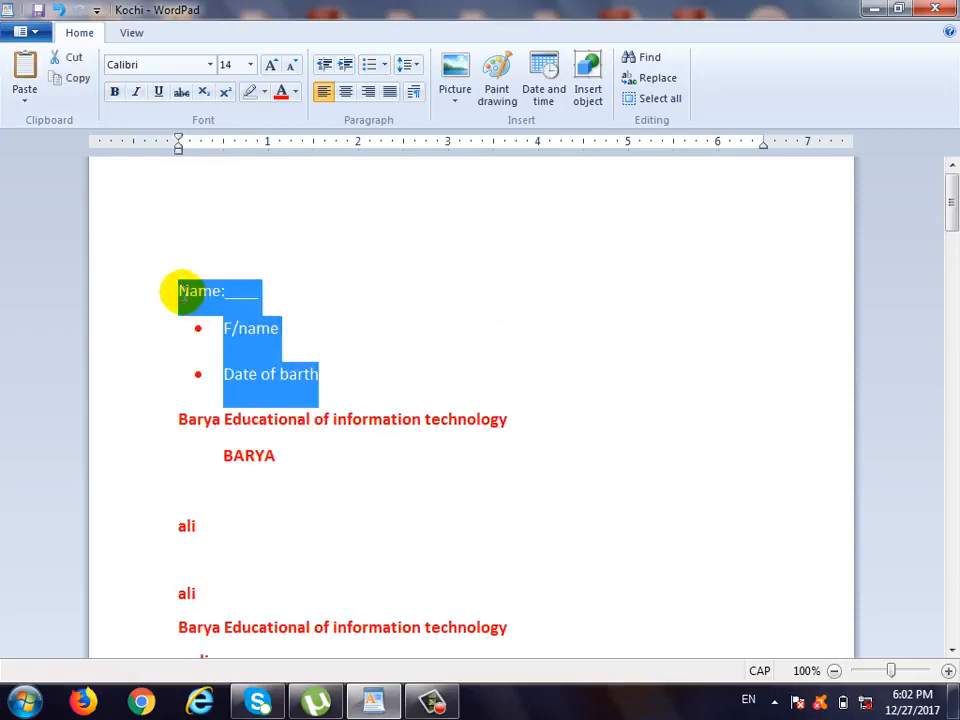
{"action": "left_click", "coordinate": [72, 77]}
{"action": "scroll", "coordinate": [204, 403], "scroll_direction": "down", "scroll_amount": 5}
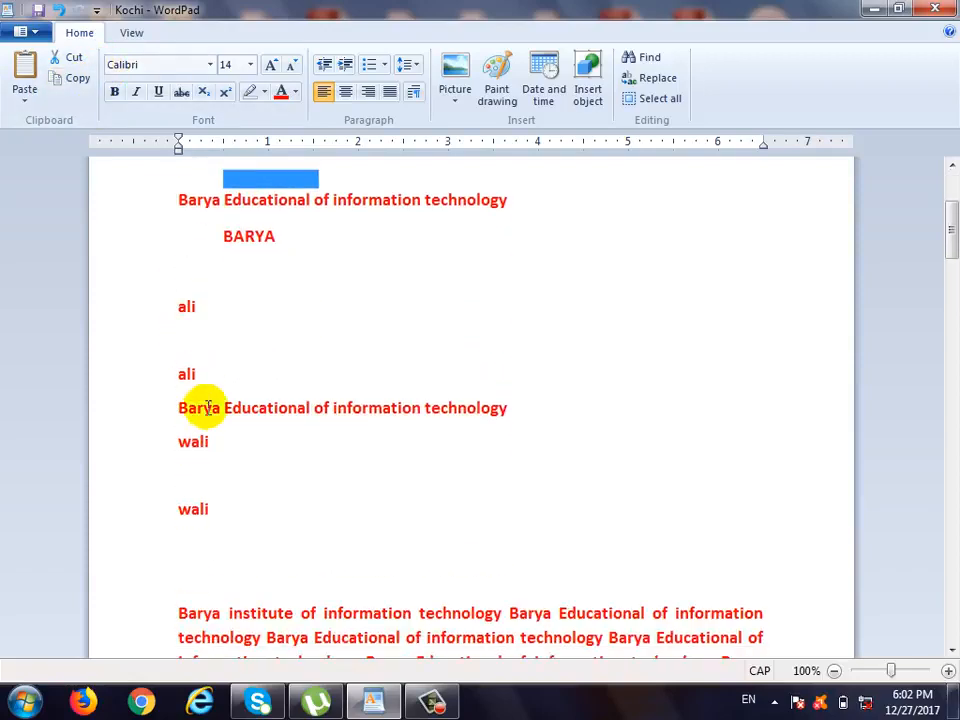
{"action": "left_click", "coordinate": [197, 546]}
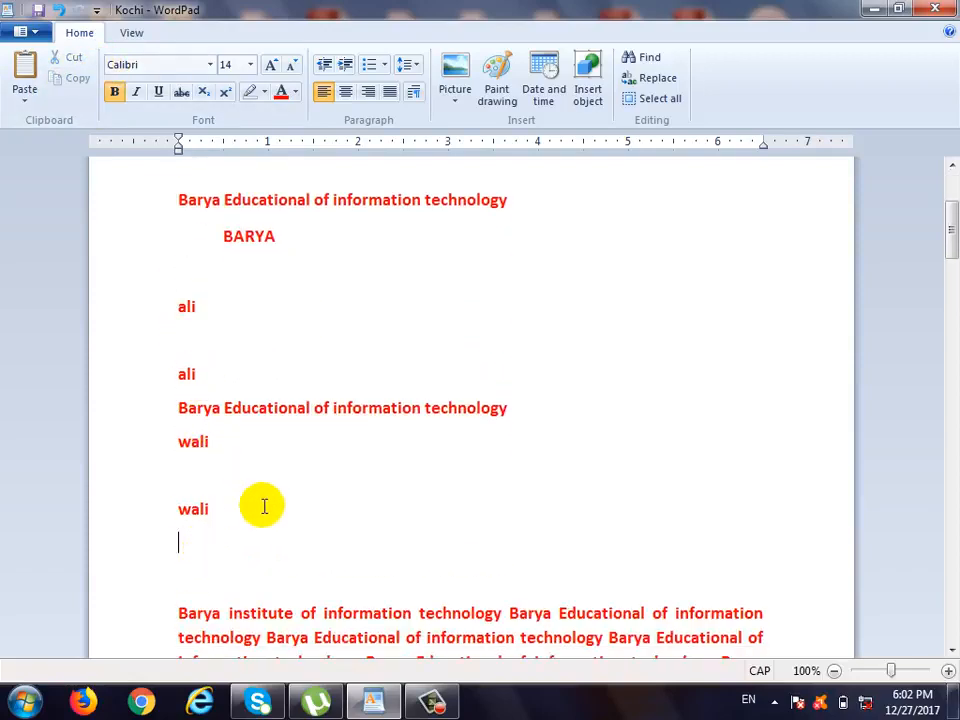
{"action": "left_click", "coordinate": [26, 64]}
{"action": "scroll", "coordinate": [304, 505], "scroll_direction": "down", "scroll_amount": 3}
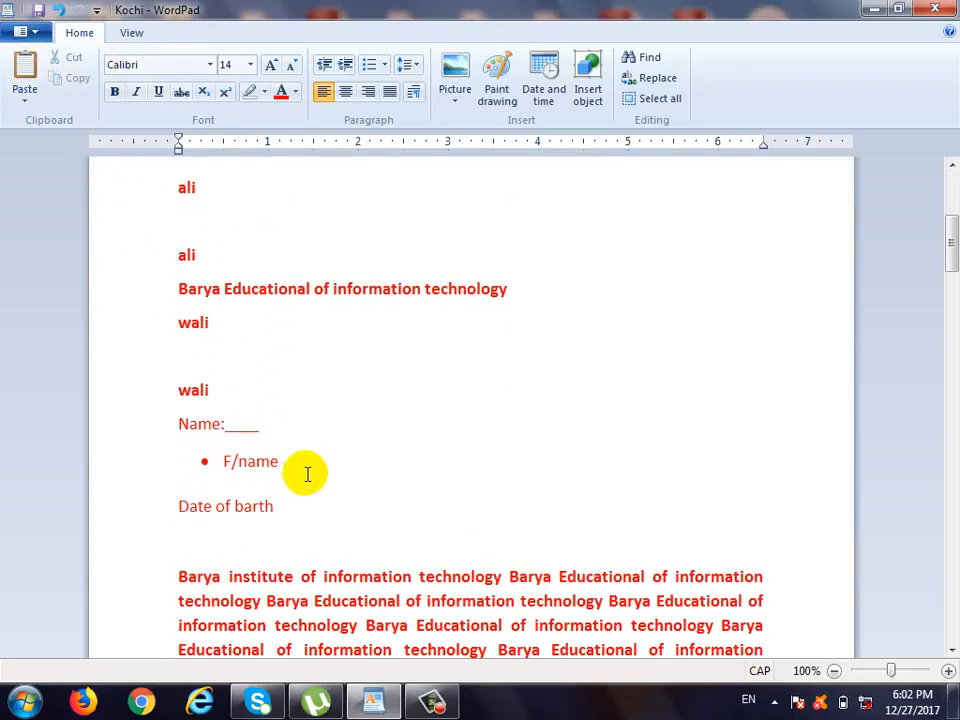
{"action": "scroll", "coordinate": [305, 474], "scroll_direction": "up", "scroll_amount": 3}
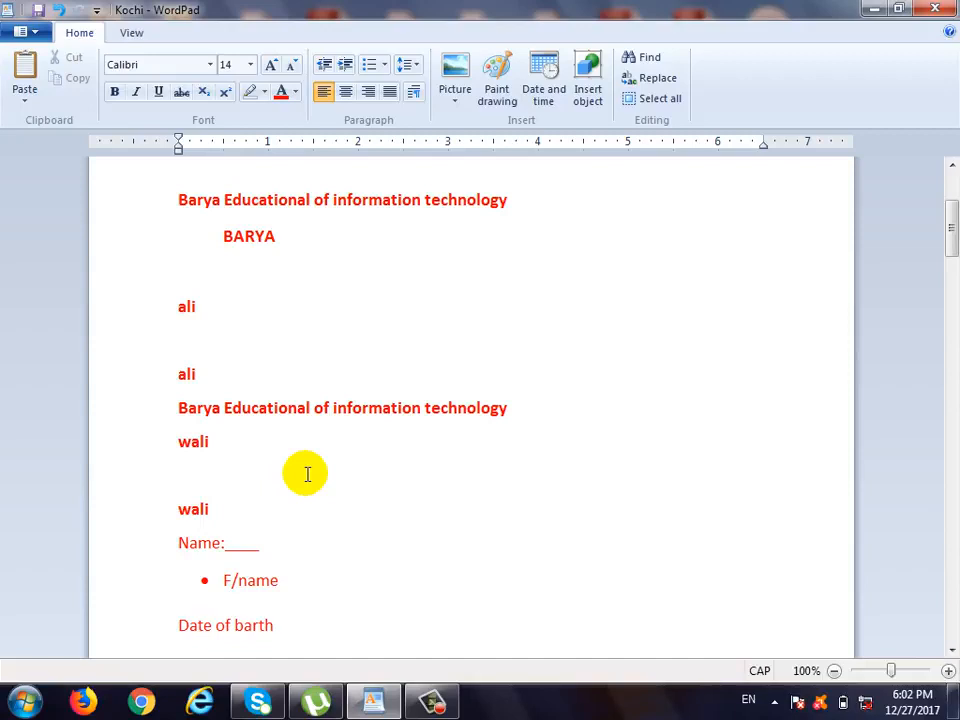
Cut the original "Name:", "F/name" and "Date of barth" lines and paste them on the empty line between the two repeated-sentence paragraphs
{"action": "scroll", "coordinate": [300, 460], "scroll_direction": "up", "scroll_amount": 5}
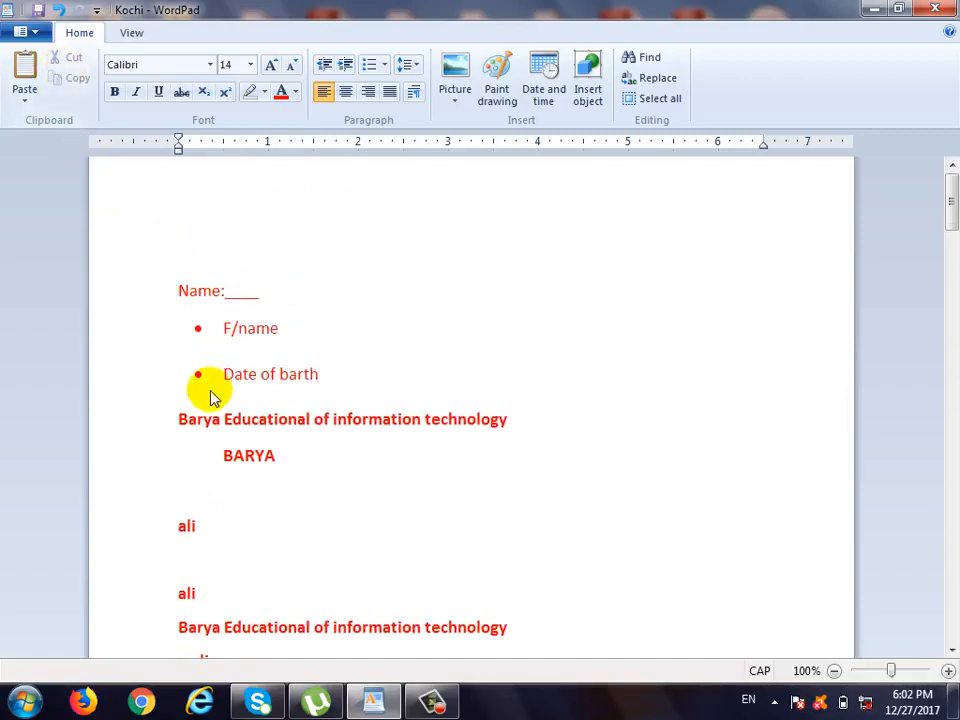
{"action": "left_click", "coordinate": [238, 327]}
{"action": "left_click_drag", "start_coordinate": [353, 373], "coordinate": [170, 290]}
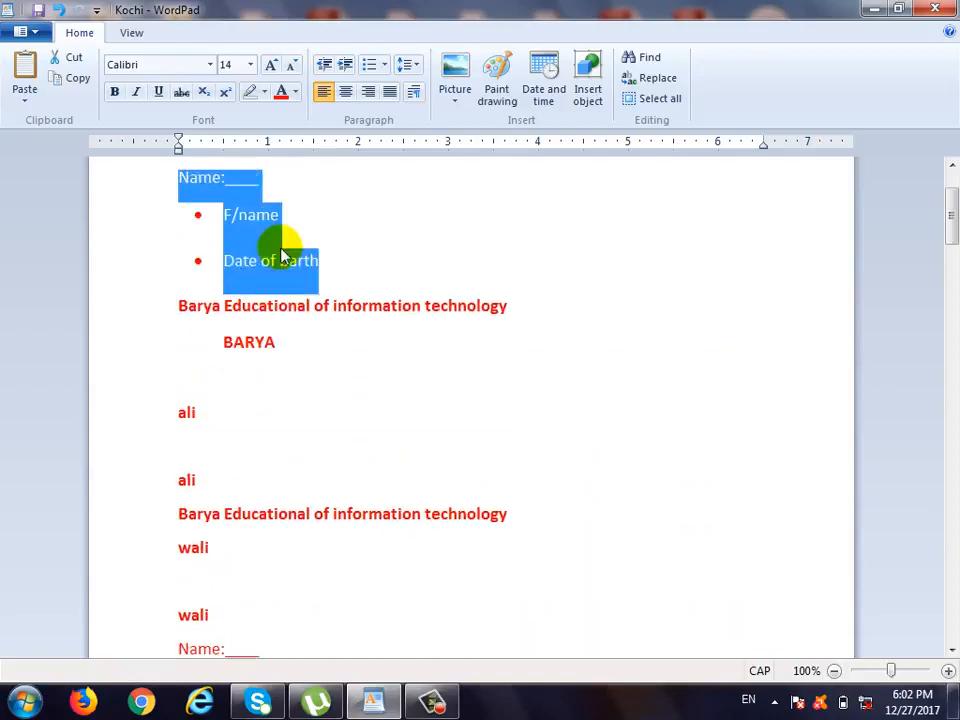
{"action": "scroll", "coordinate": [294, 290], "scroll_direction": "up", "scroll_amount": 2}
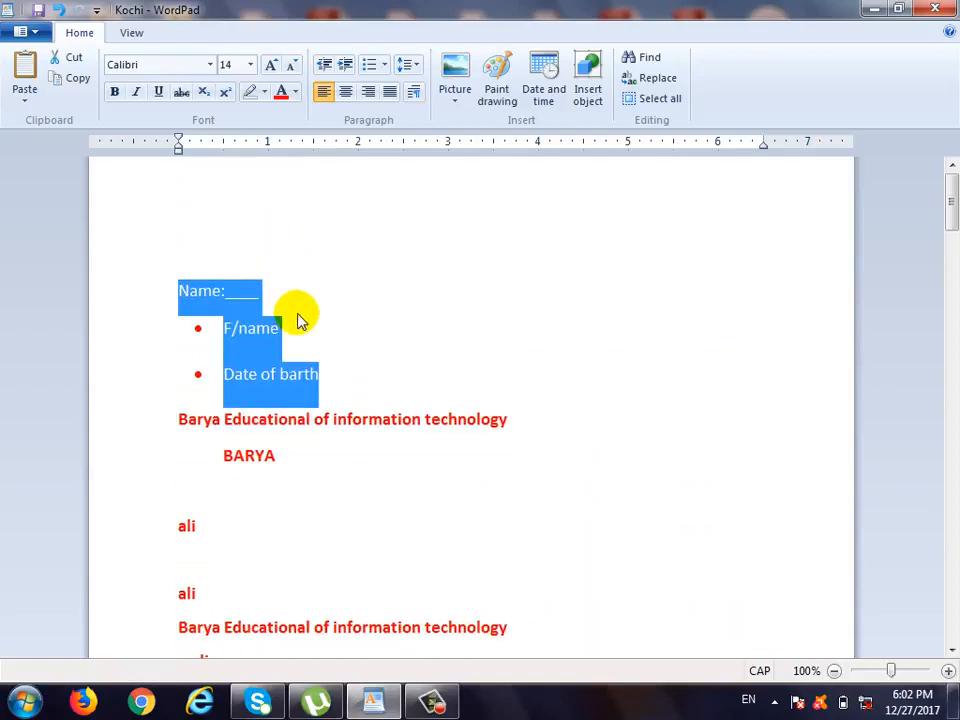
{"action": "left_click", "coordinate": [63, 60]}
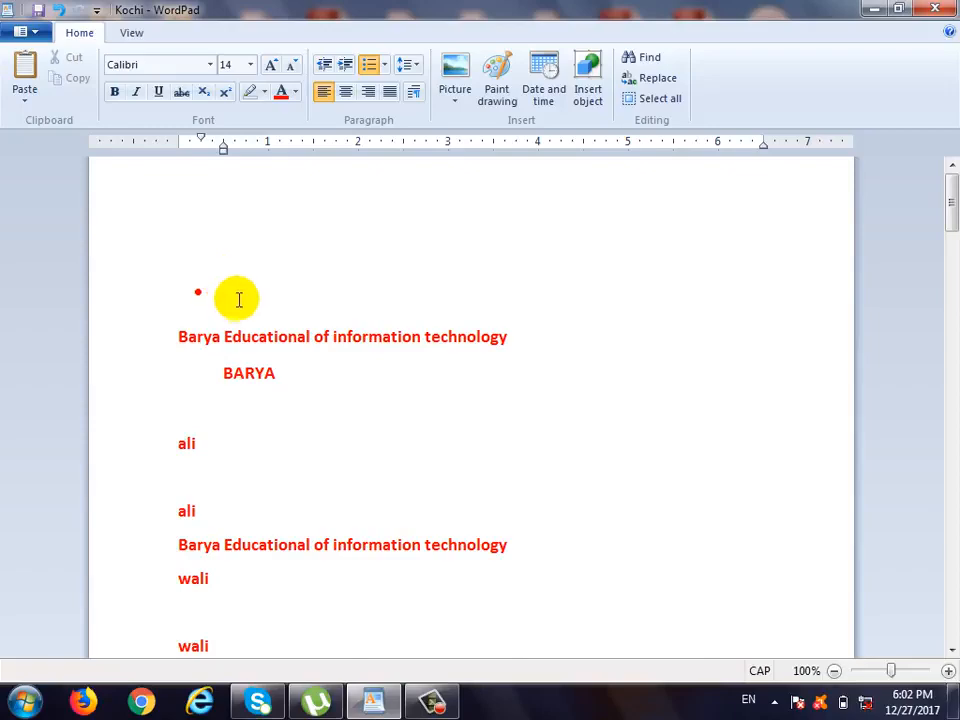
{"action": "scroll", "coordinate": [235, 300], "scroll_direction": "down", "scroll_amount": 10}
{"action": "left_click", "coordinate": [221, 370]}
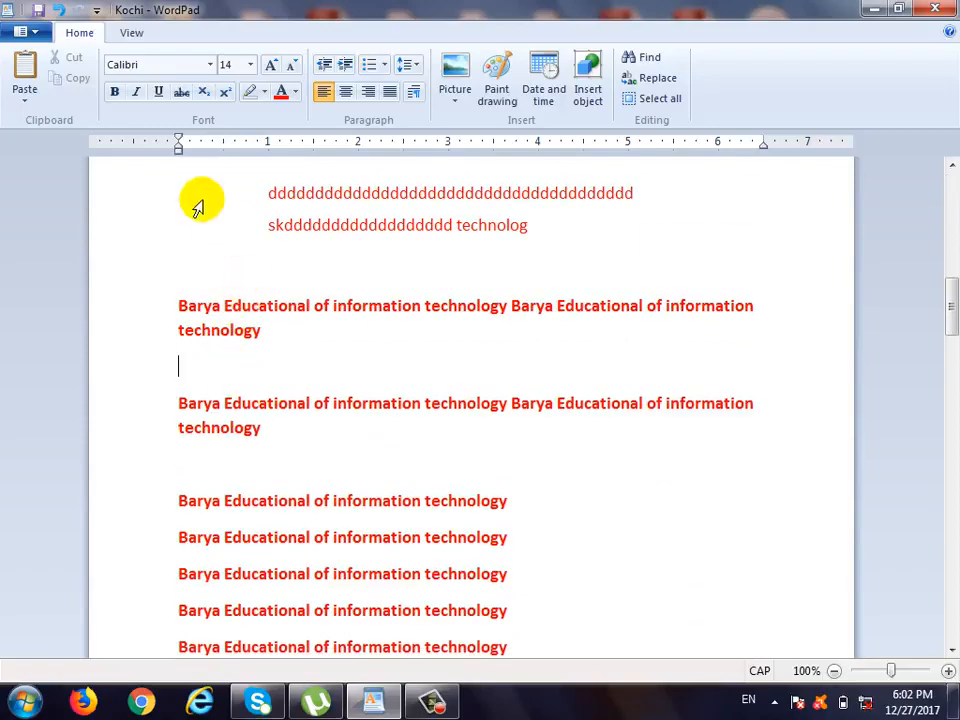
{"action": "left_click", "coordinate": [22, 72]}
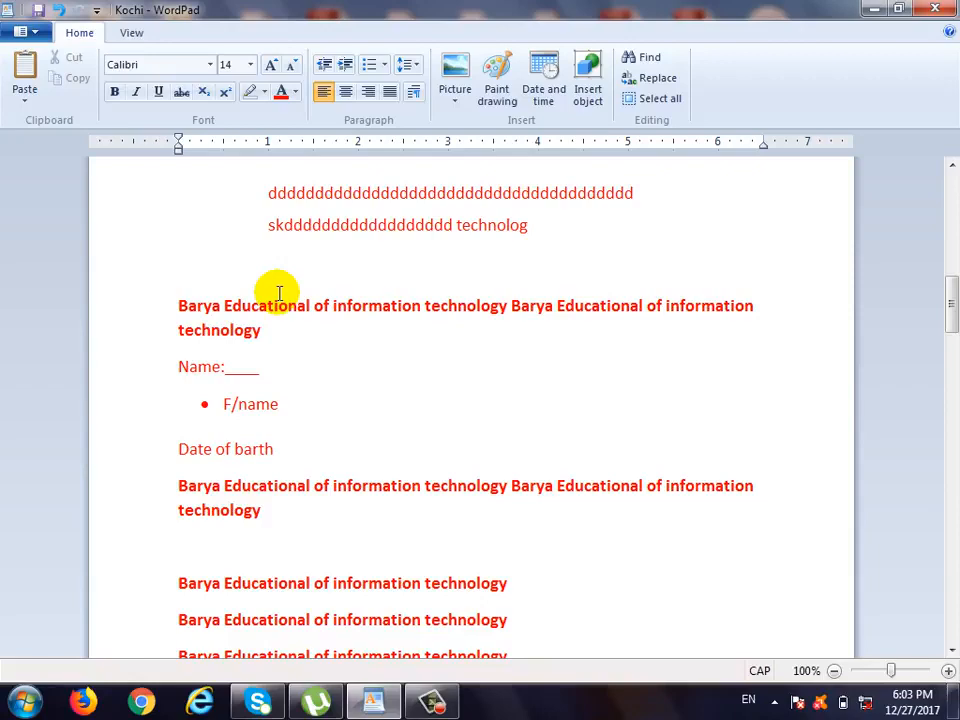
Copy the top "Barya Educational of information technology" line with BARYA and paste it three times between the first two one-word names
{"action": "scroll", "coordinate": [262, 400], "scroll_direction": "up", "scroll_amount": 10}
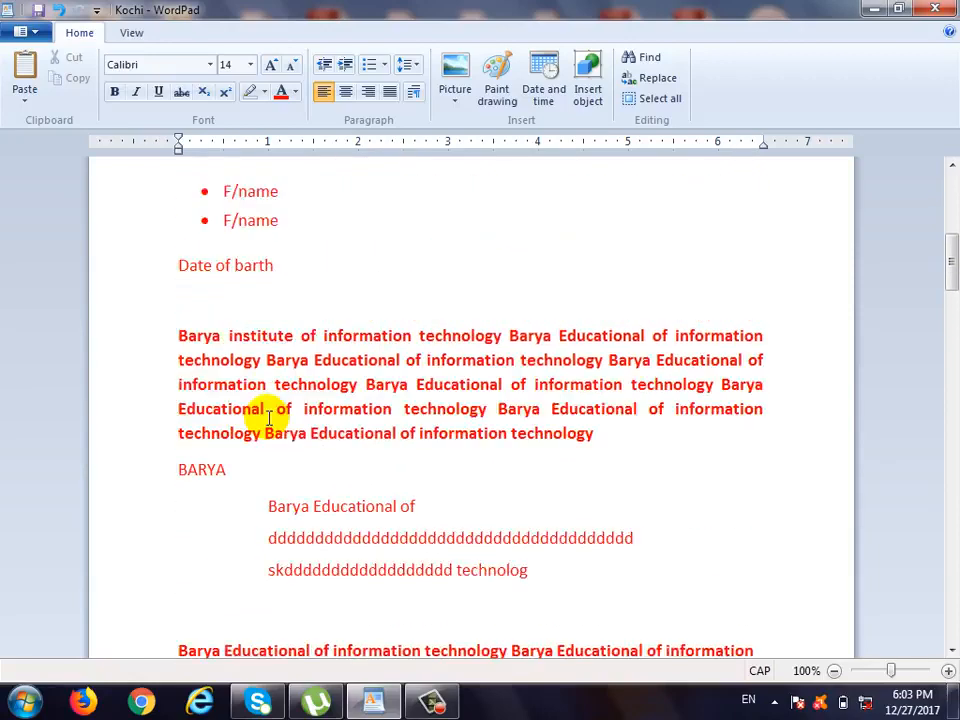
{"action": "left_click_drag", "start_coordinate": [296, 375], "coordinate": [165, 343]}
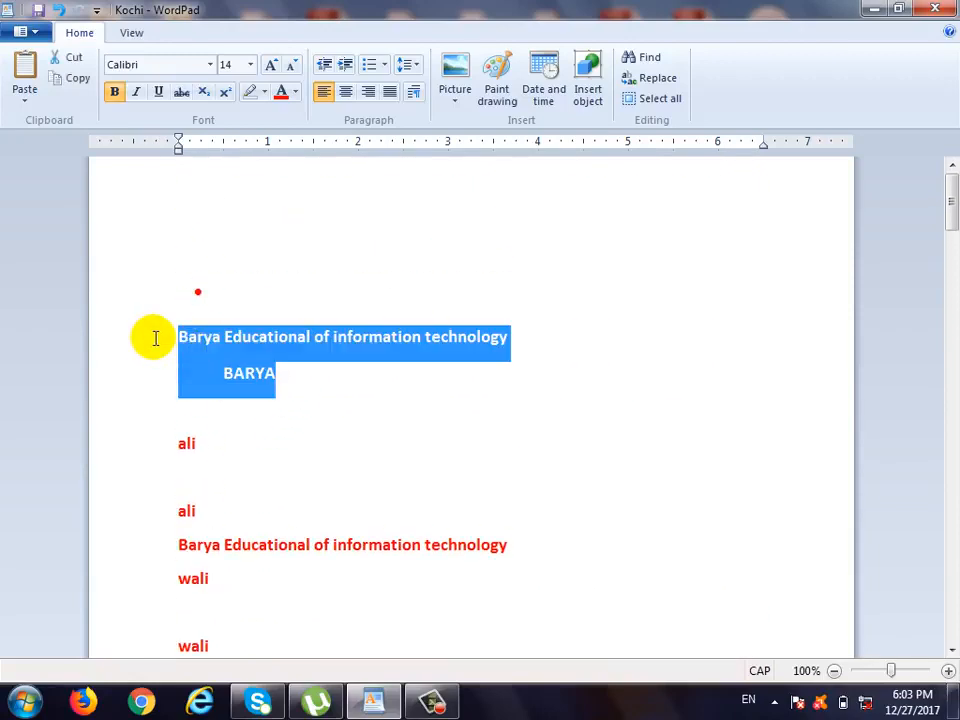
{"action": "left_click", "coordinate": [75, 79]}
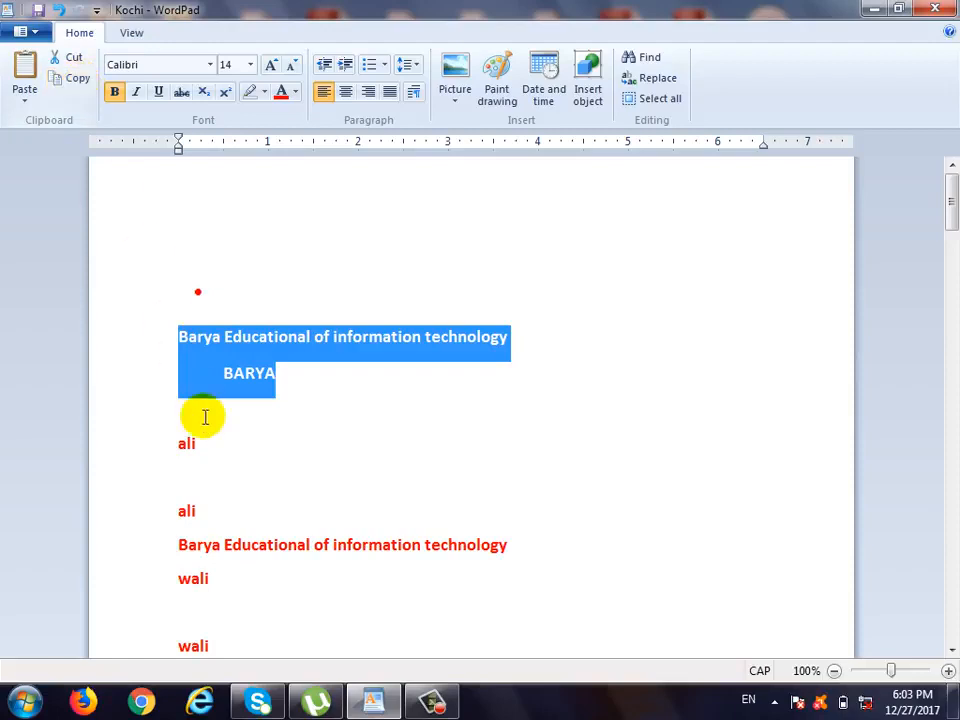
{"action": "left_click", "coordinate": [216, 480]}
{"action": "left_click", "coordinate": [28, 66]}
{"action": "left_click", "coordinate": [28, 66]}
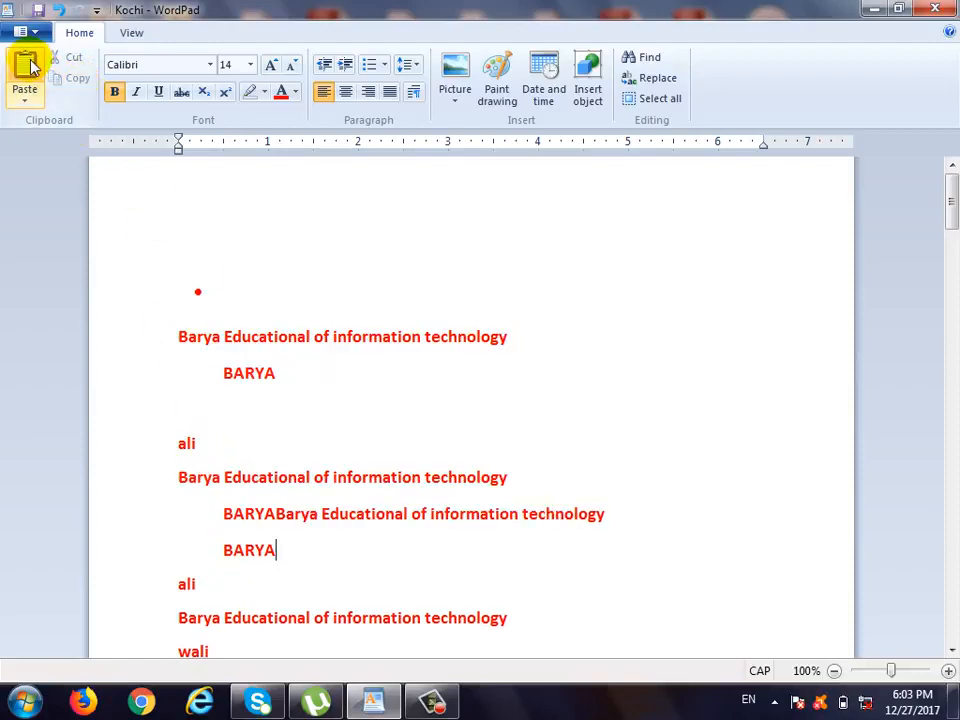
{"action": "left_click", "coordinate": [28, 66]}
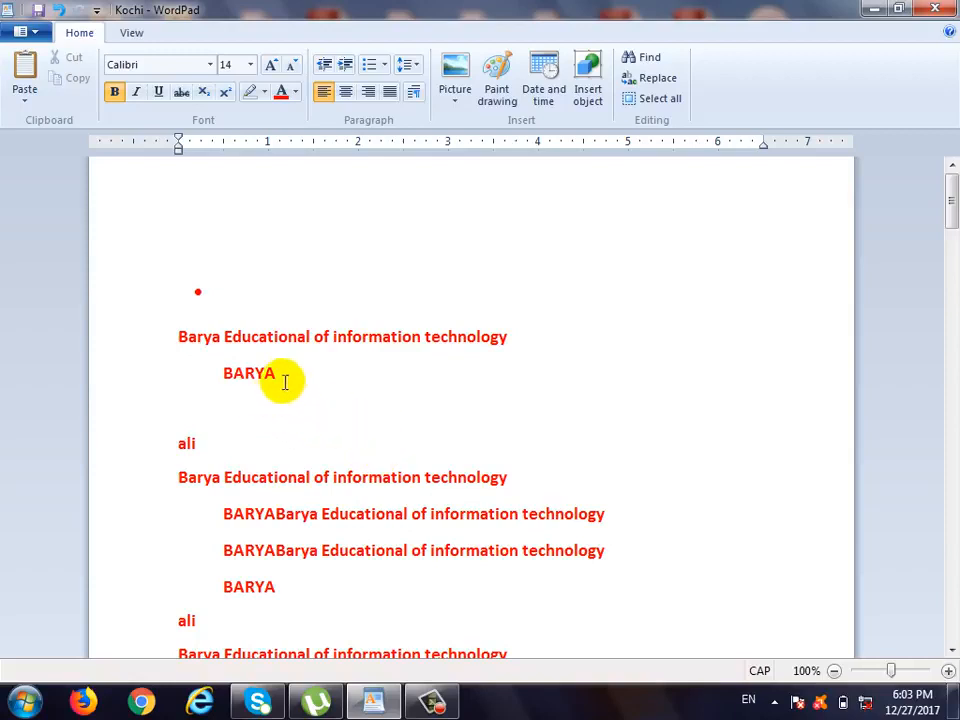
Copy the one-word name below BARYA and paste it twice on the empty first line and once two lines further down
{"action": "left_click_drag", "start_coordinate": [276, 376], "coordinate": [180, 328]}
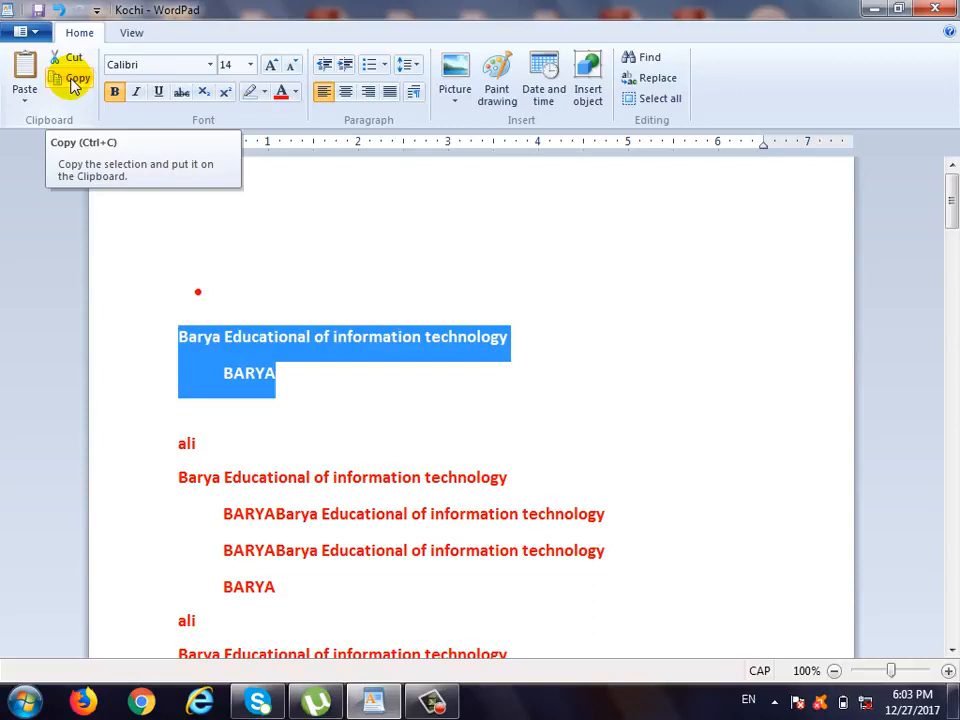
{"action": "left_click", "coordinate": [233, 342]}
{"action": "left_click_drag", "start_coordinate": [212, 445], "coordinate": [161, 438]}
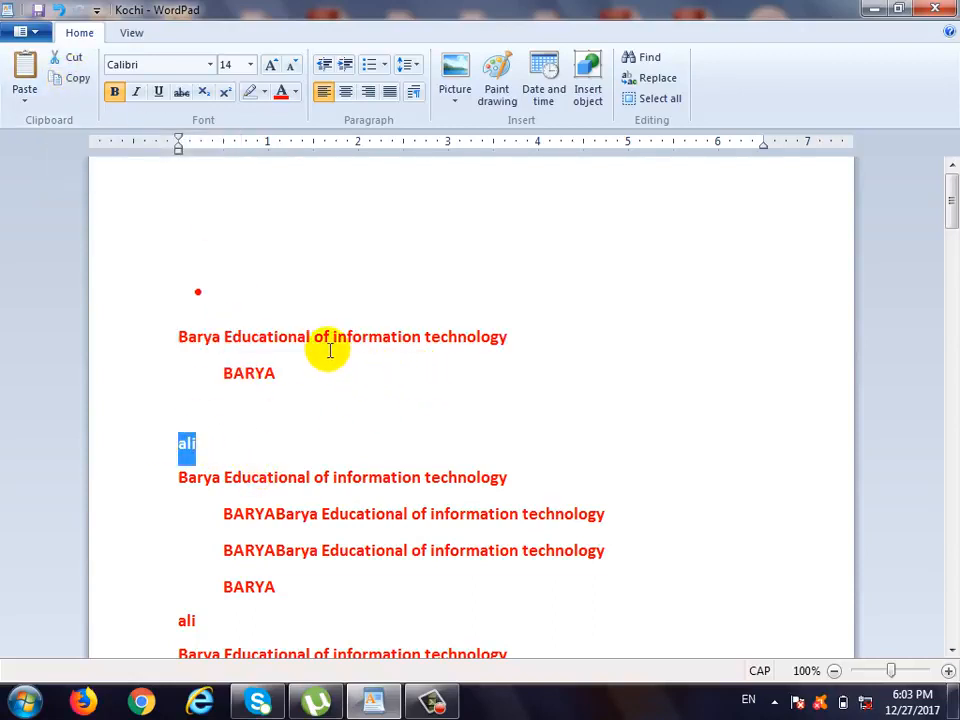
{"action": "left_click", "coordinate": [198, 241]}
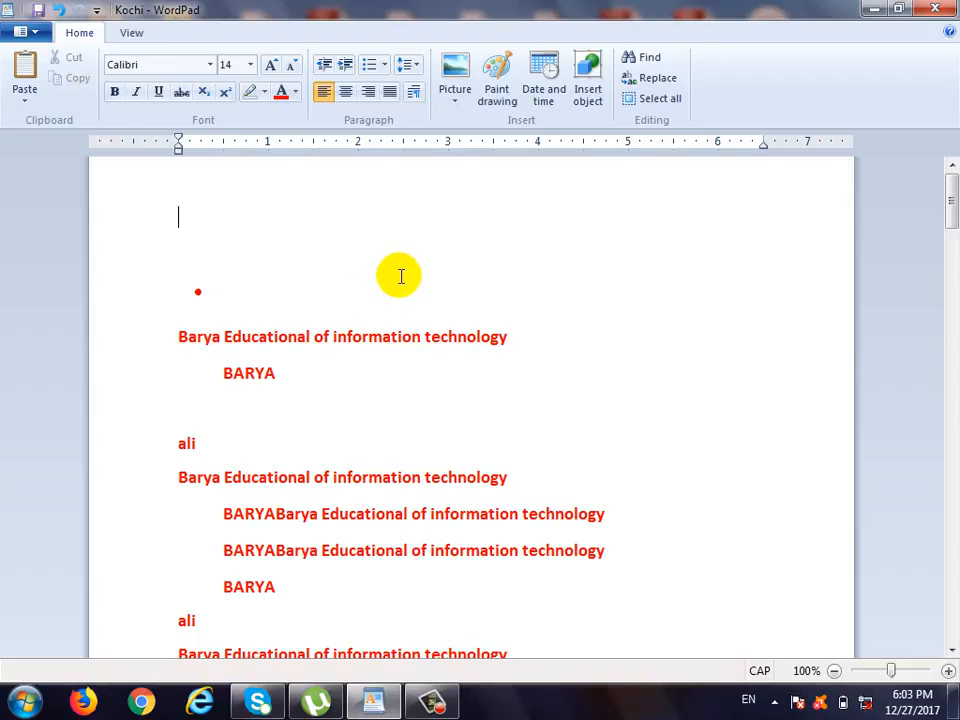
{"action": "key", "text": "ctrl+v"}
{"action": "key", "text": "ctrl+v"}
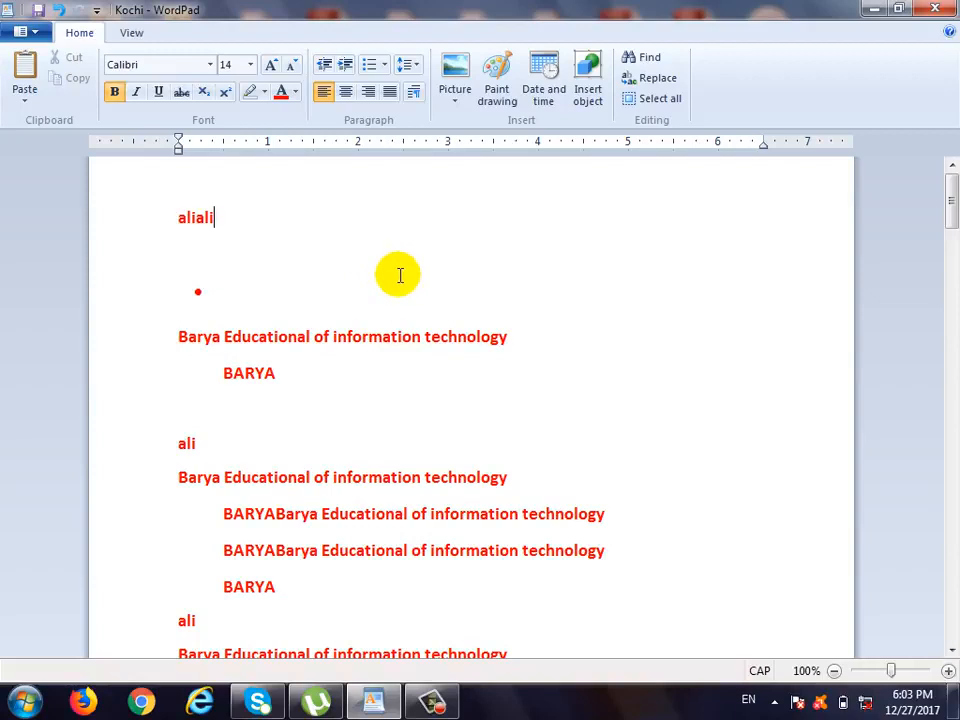
{"action": "key", "text": "Return"}
{"action": "key", "text": "Return"}
{"action": "key", "text": "ctrl+v"}
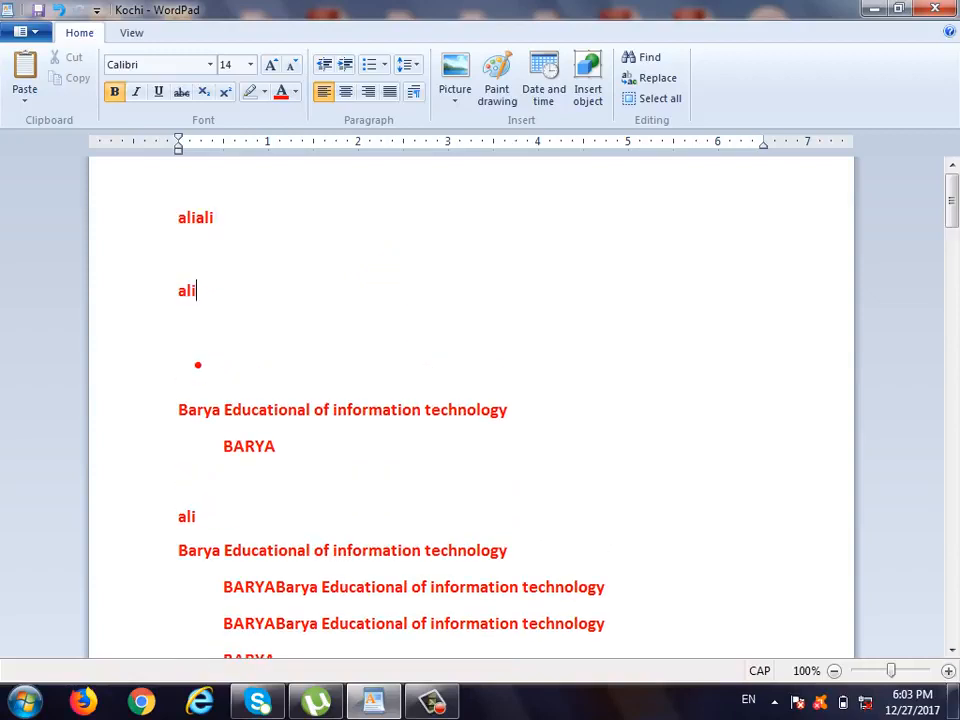
Paste the copied one-word name five times on the following line and add an empty line below it
{"action": "key", "text": "Down"}
{"action": "key", "text": "ctrl+v"}
{"action": "key", "text": "ctrl+v"}
{"action": "key", "text": "ctrl+v"}
{"action": "key", "text": "ctrl+v"}
{"action": "key", "text": "ctrl+v"}
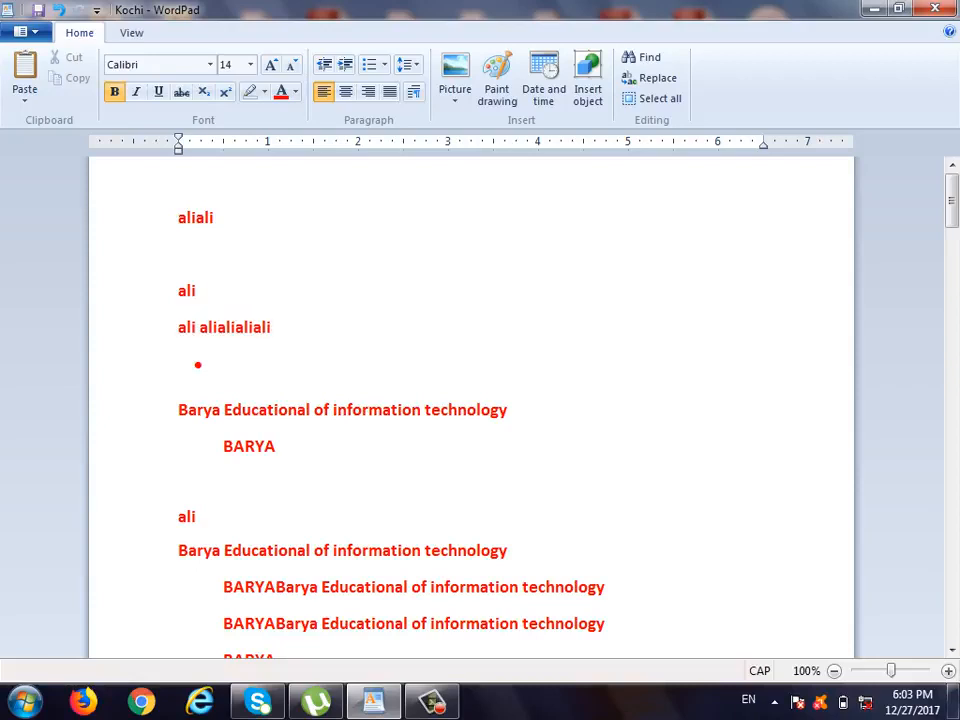
{"action": "key", "text": "Return"}
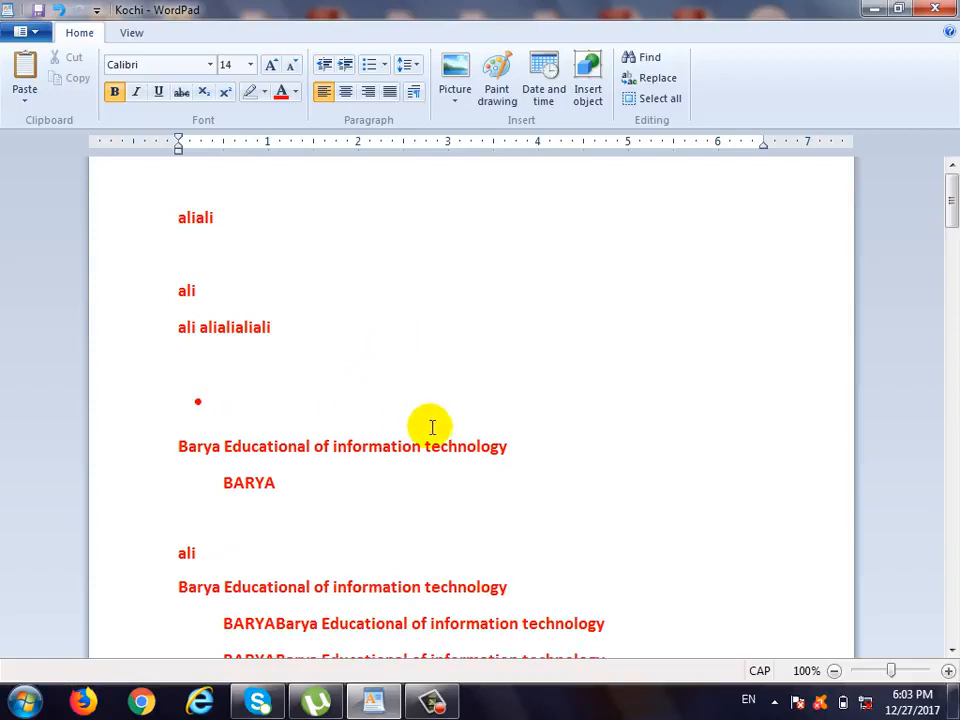
Cut the "Barya Educational of information technology" line above BARYA and paste it four times on the empty line under the doubled name
{"action": "left_click_drag", "start_coordinate": [538, 454], "coordinate": [171, 439]}
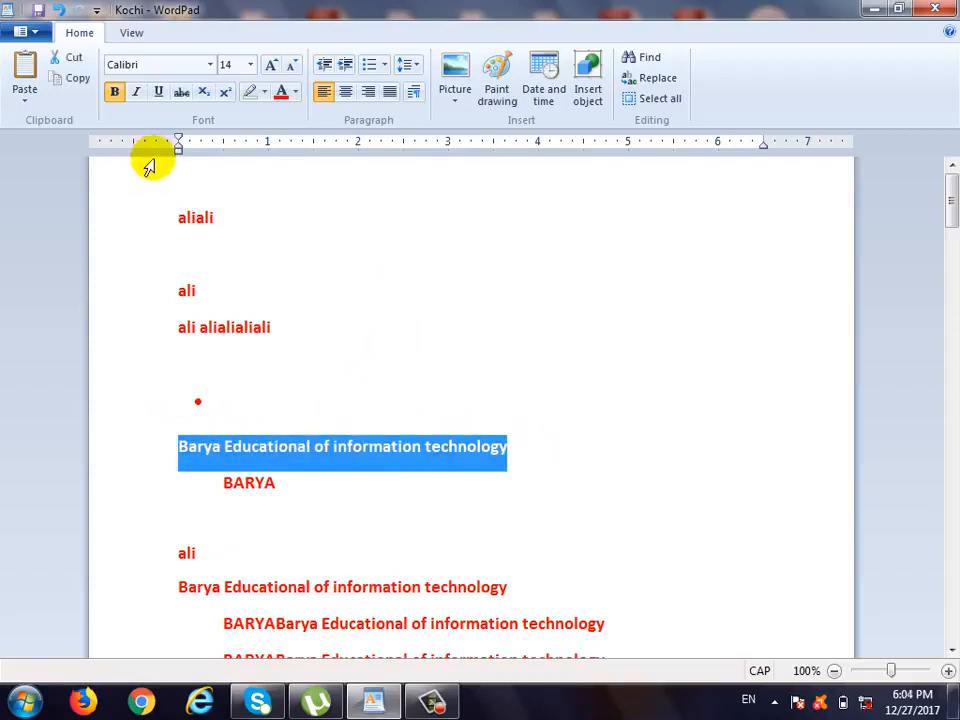
{"action": "left_click", "coordinate": [79, 60]}
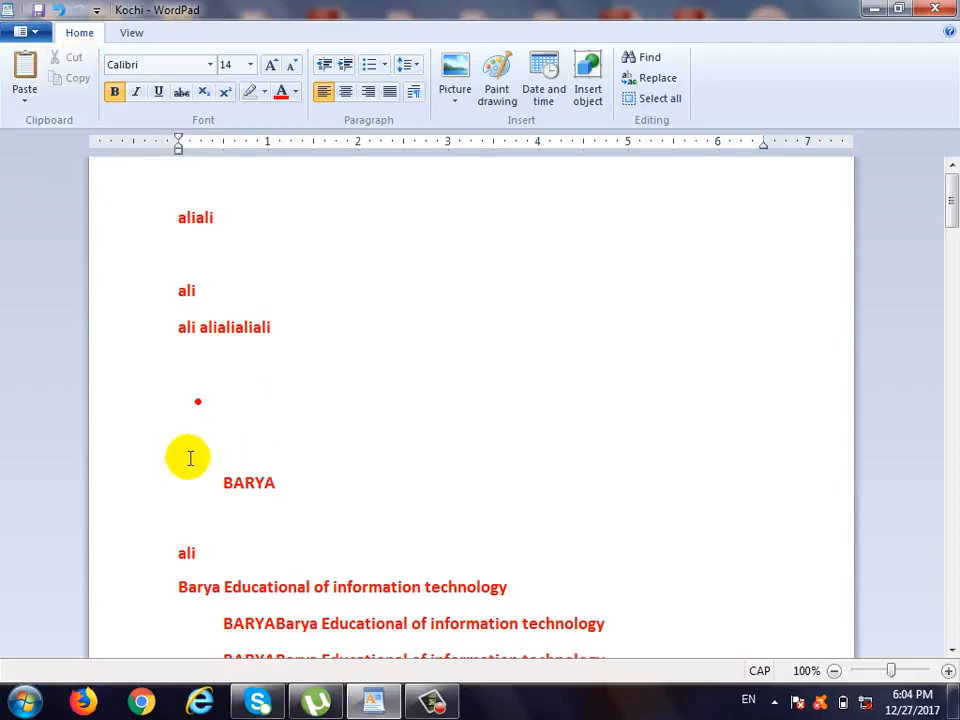
{"action": "left_click", "coordinate": [243, 261]}
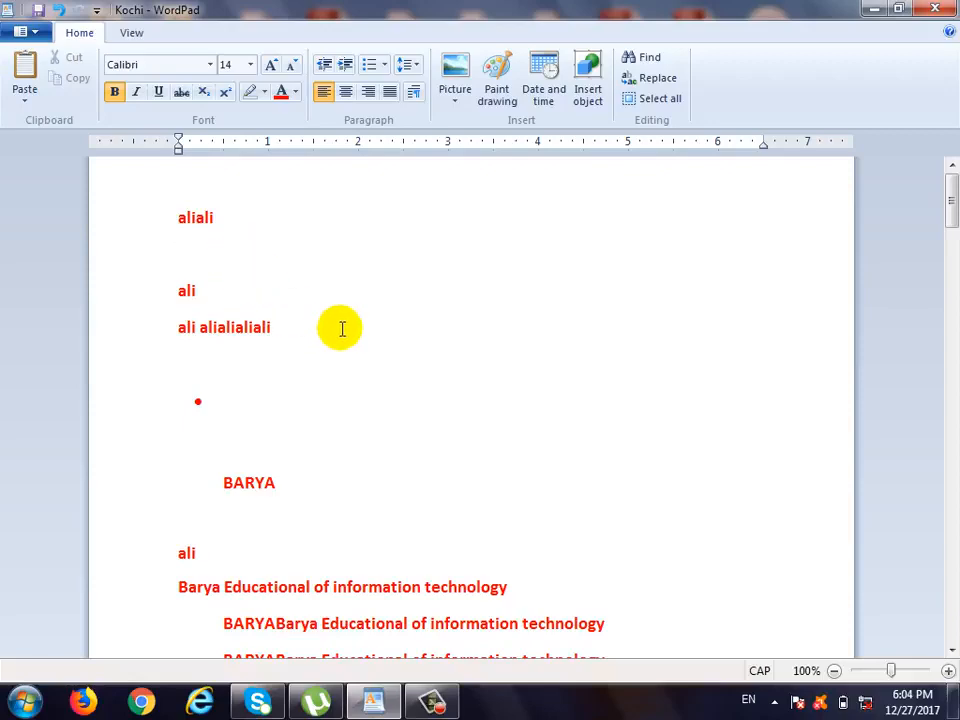
{"action": "key", "text": "ctrl+v"}
{"action": "key", "text": "ctrl+v"}
{"action": "key", "text": "ctrl+v"}
{"action": "key", "text": "ctrl+v"}
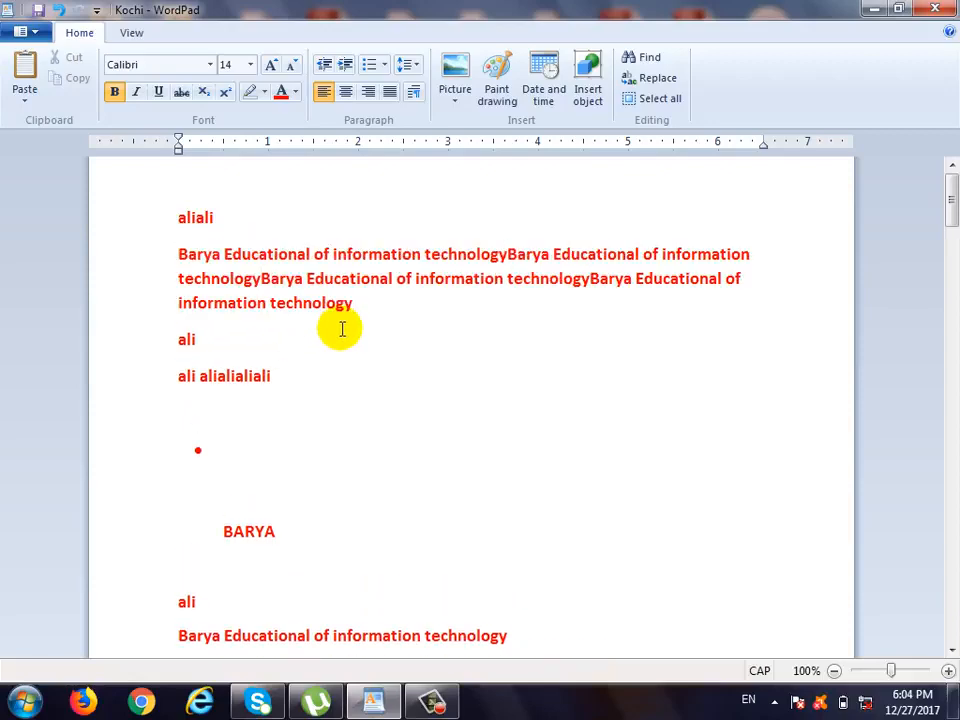
Move the four-times-repeated "Barya Educational of information technology" paragraph to the empty line between the two identical names above "Name:"
{"action": "scroll", "coordinate": [332, 328], "scroll_direction": "down", "scroll_amount": 5}
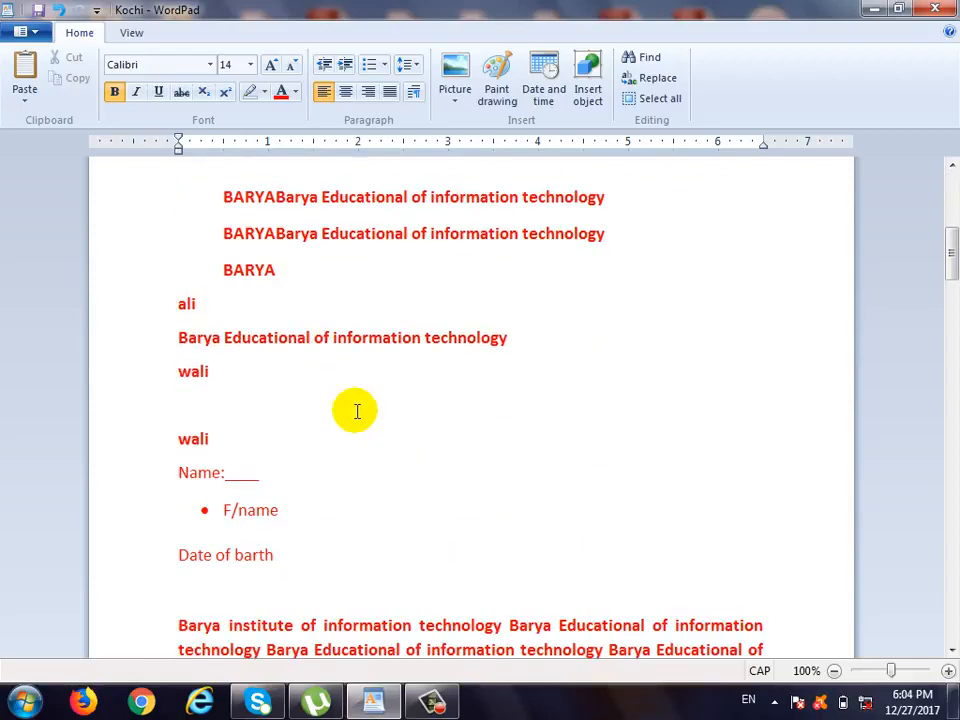
{"action": "scroll", "coordinate": [357, 411], "scroll_direction": "up", "scroll_amount": 5}
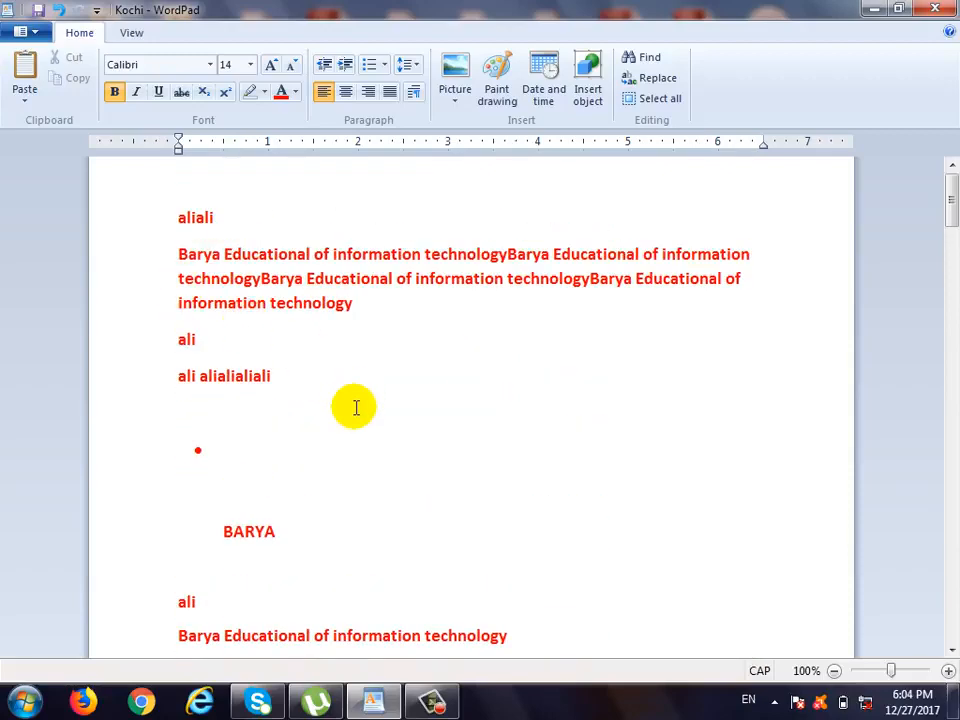
{"action": "left_click_drag", "start_coordinate": [403, 306], "coordinate": [182, 253]}
{"action": "key", "text": "ctrl+c"}
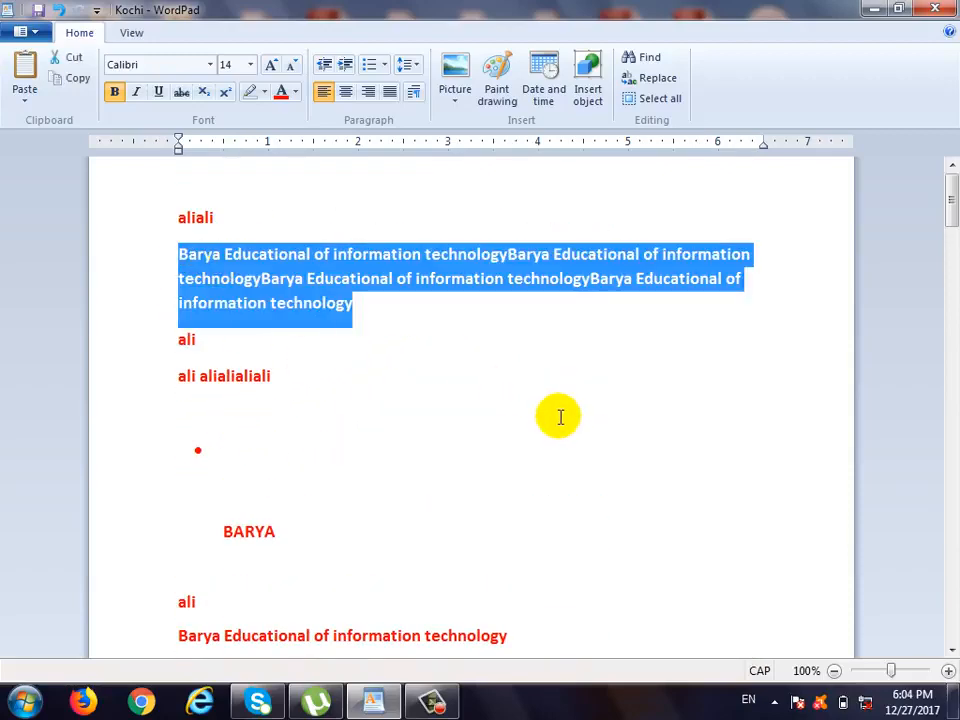
{"action": "key", "text": "Delete"}
{"action": "scroll", "coordinate": [548, 425], "scroll_direction": "down", "scroll_amount": 7}
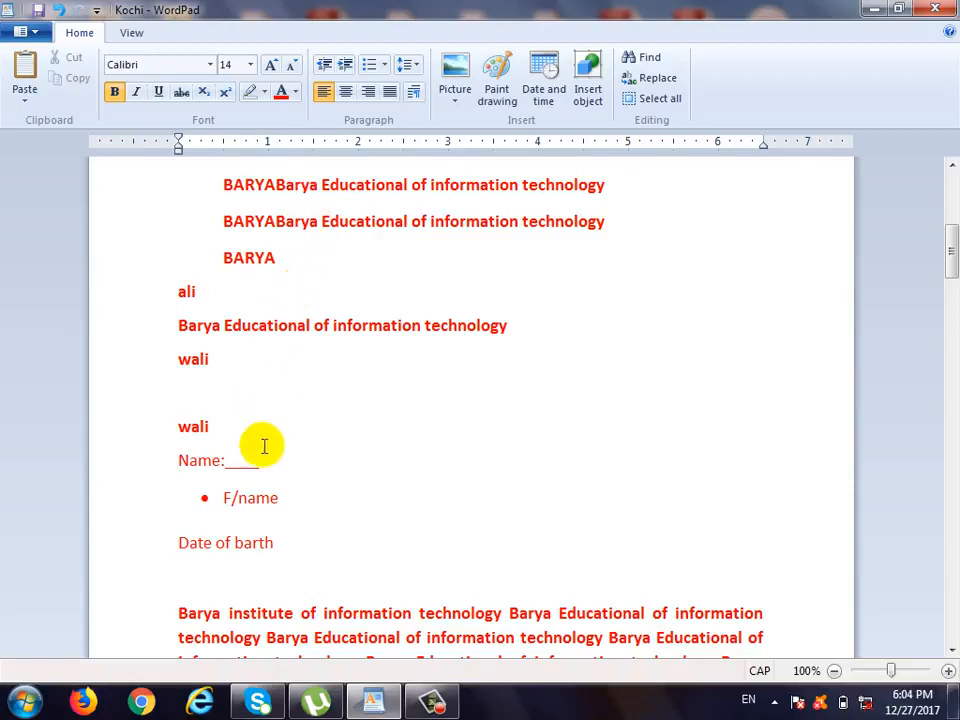
{"action": "left_click", "coordinate": [410, 398]}
{"action": "key", "text": "ctrl+v"}
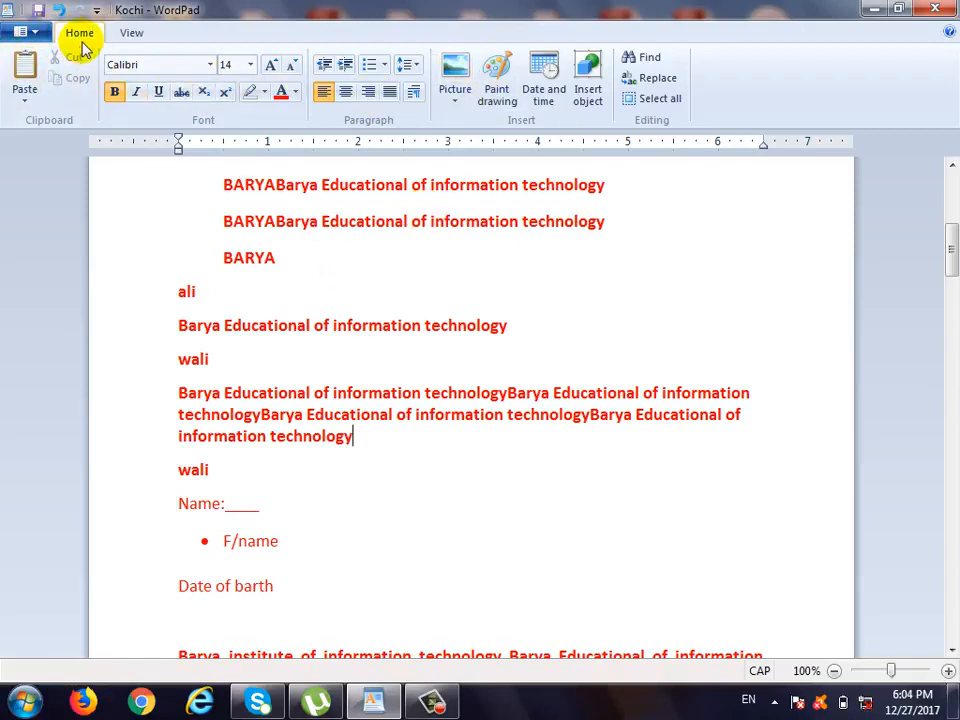
Try the zoom slider and return it to 100%, and zoom the document in to 170%
{"action": "left_click", "coordinate": [127, 35]}
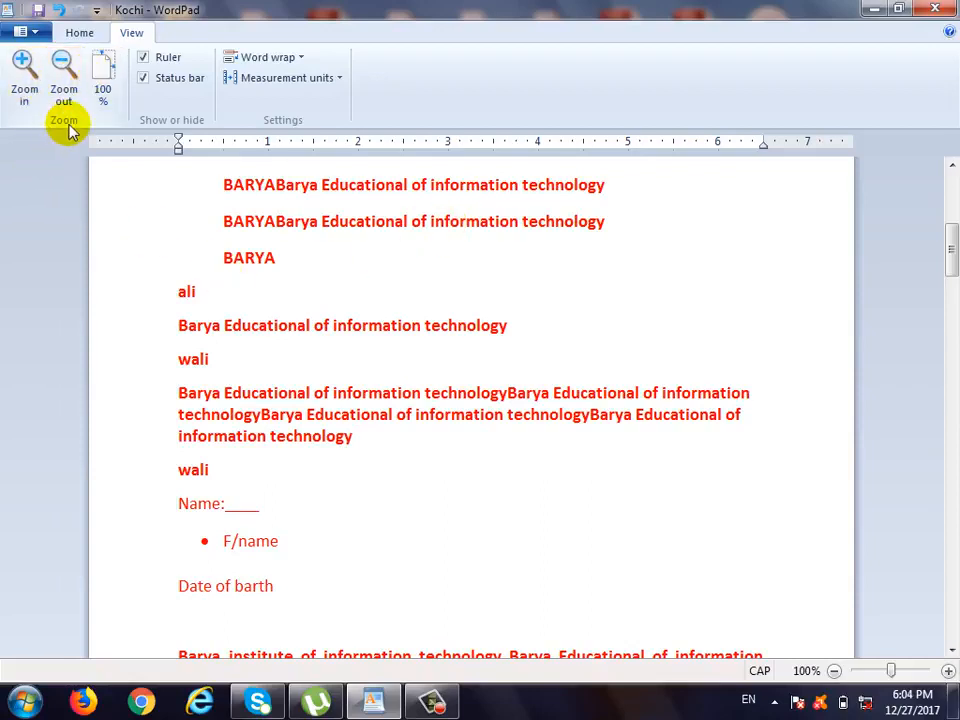
{"action": "left_click", "coordinate": [905, 672]}
{"action": "left_click_drag", "start_coordinate": [904, 671], "coordinate": [885, 675]}
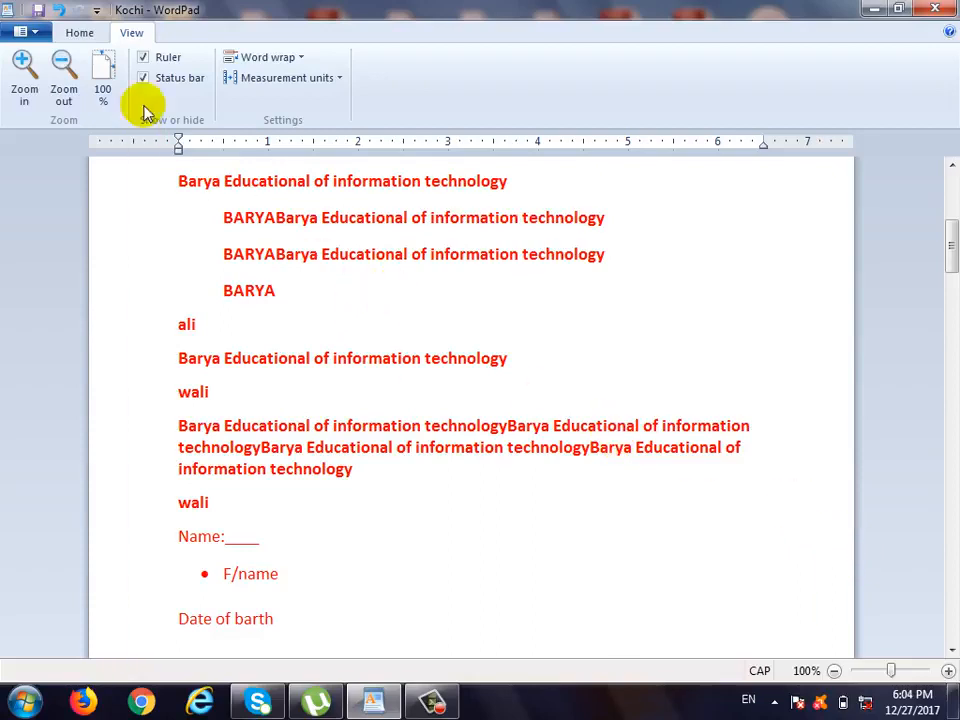
{"action": "left_click", "coordinate": [33, 88]}
{"action": "left_click", "coordinate": [33, 88]}
{"action": "left_click", "coordinate": [33, 88]}
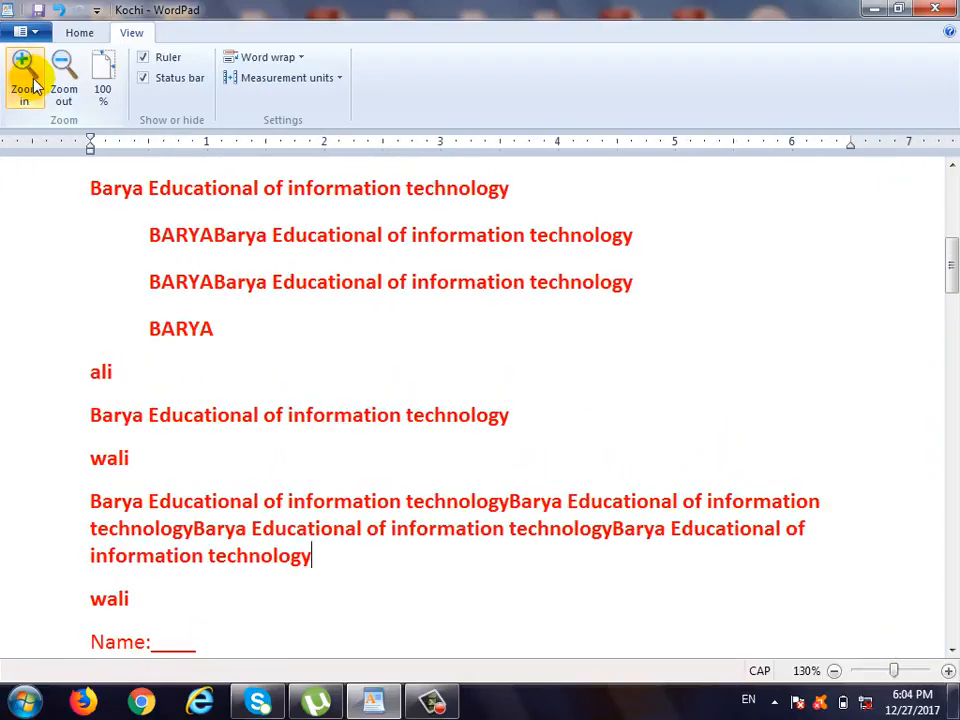
{"action": "left_click", "coordinate": [33, 88]}
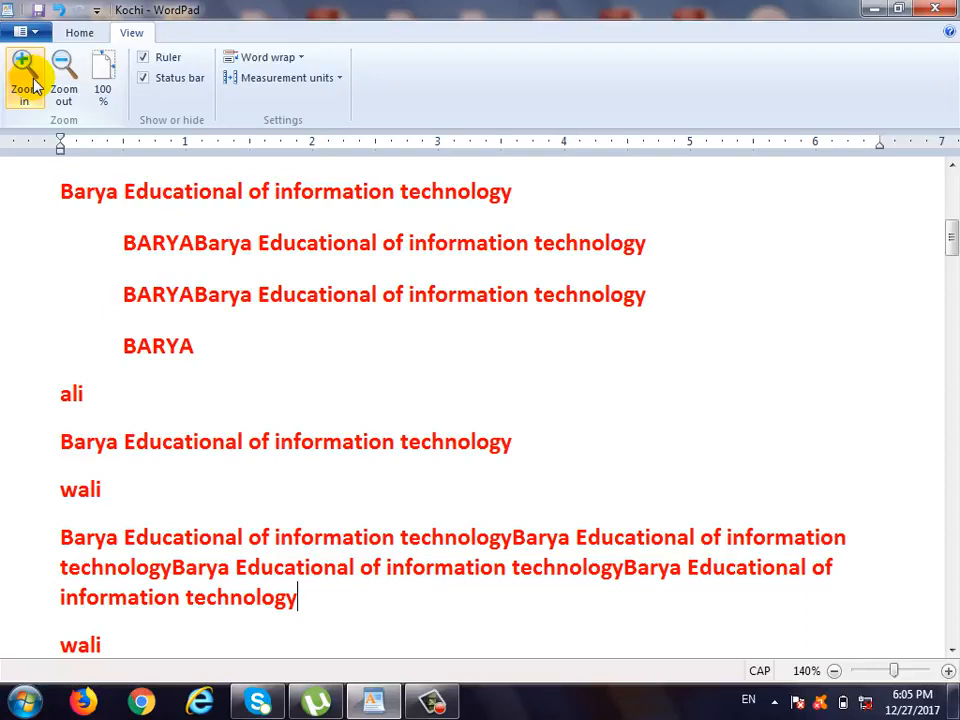
{"action": "left_click", "coordinate": [33, 80]}
{"action": "left_click", "coordinate": [30, 78]}
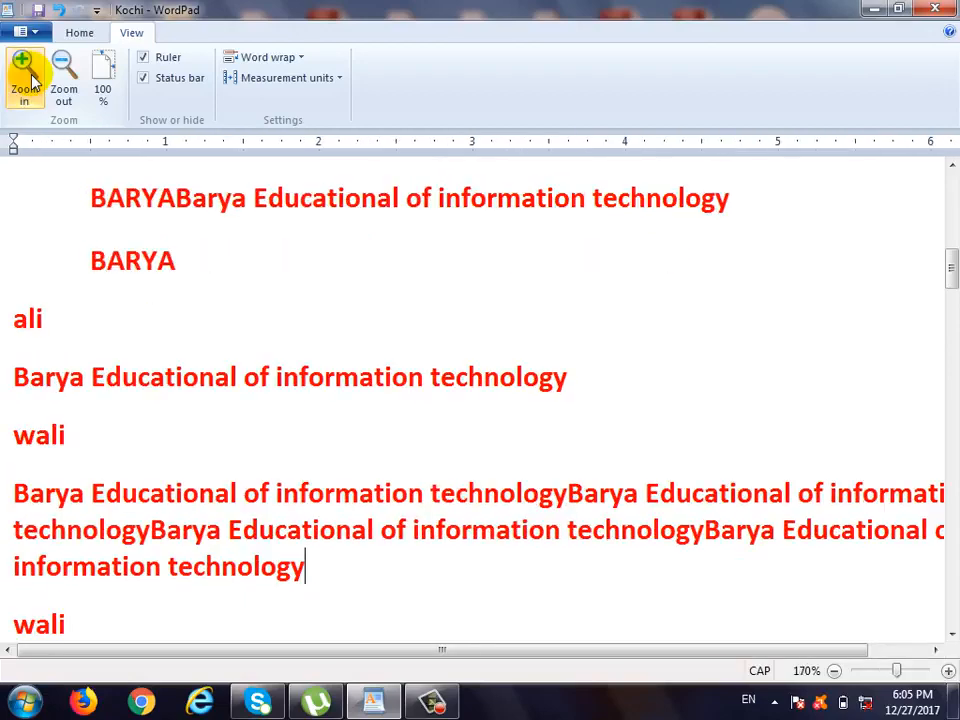
Zoom the document out to 120% and reset it to 100%
{"action": "left_click", "coordinate": [65, 80]}
{"action": "left_click", "coordinate": [66, 80]}
{"action": "left_click", "coordinate": [66, 80]}
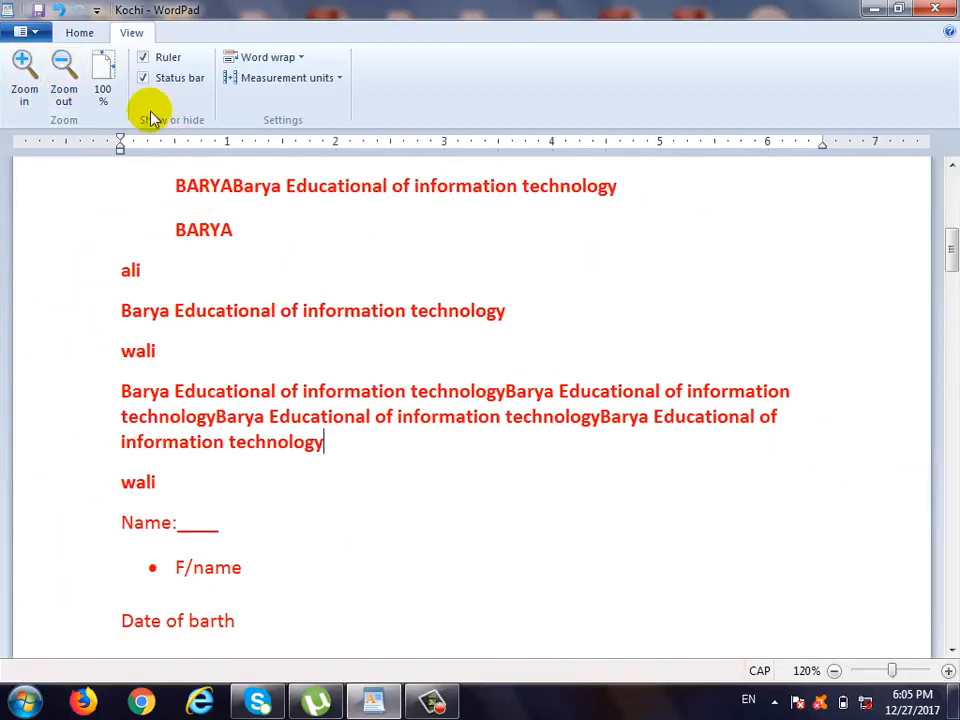
{"action": "left_click", "coordinate": [103, 75]}
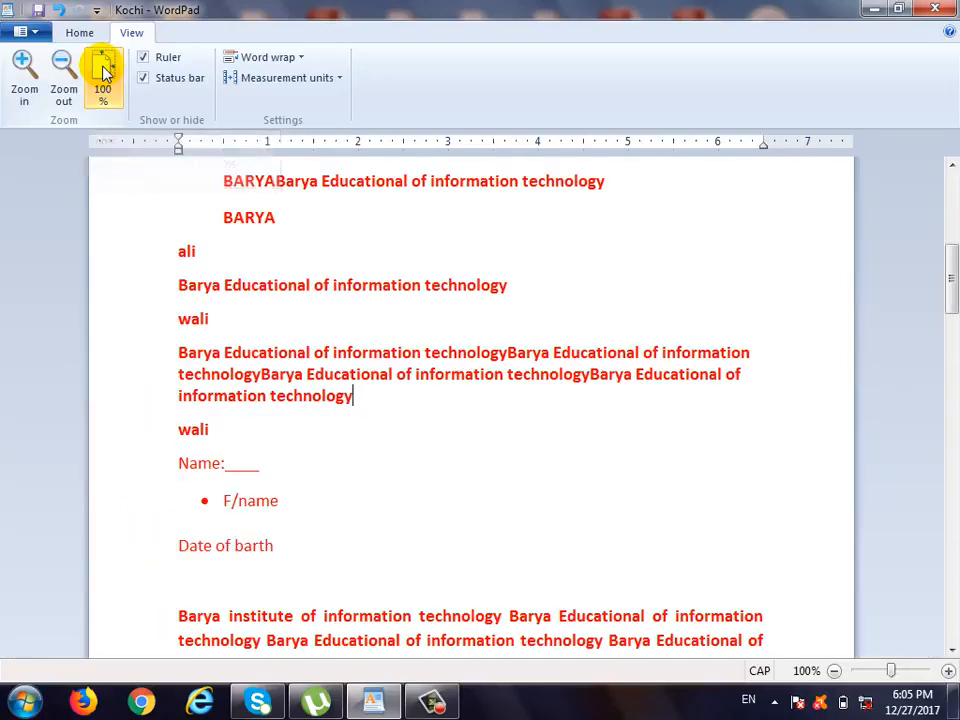
Hide and show the ruler twice, and hide and show the status bar once
{"action": "scroll", "coordinate": [238, 282], "scroll_direction": "up", "scroll_amount": 5}
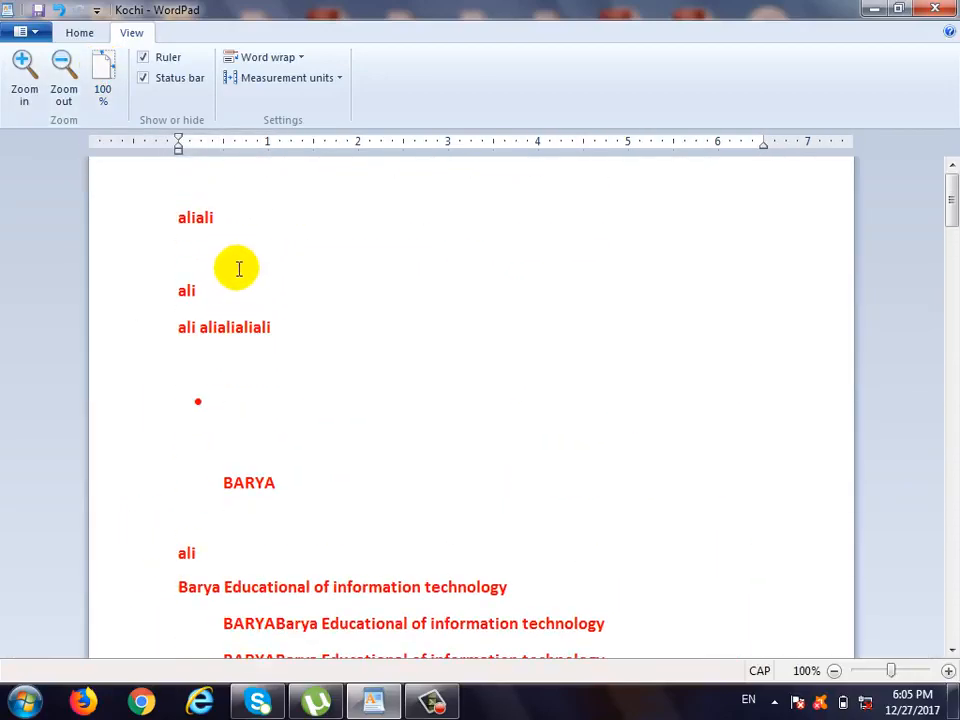
{"action": "left_click", "coordinate": [167, 58]}
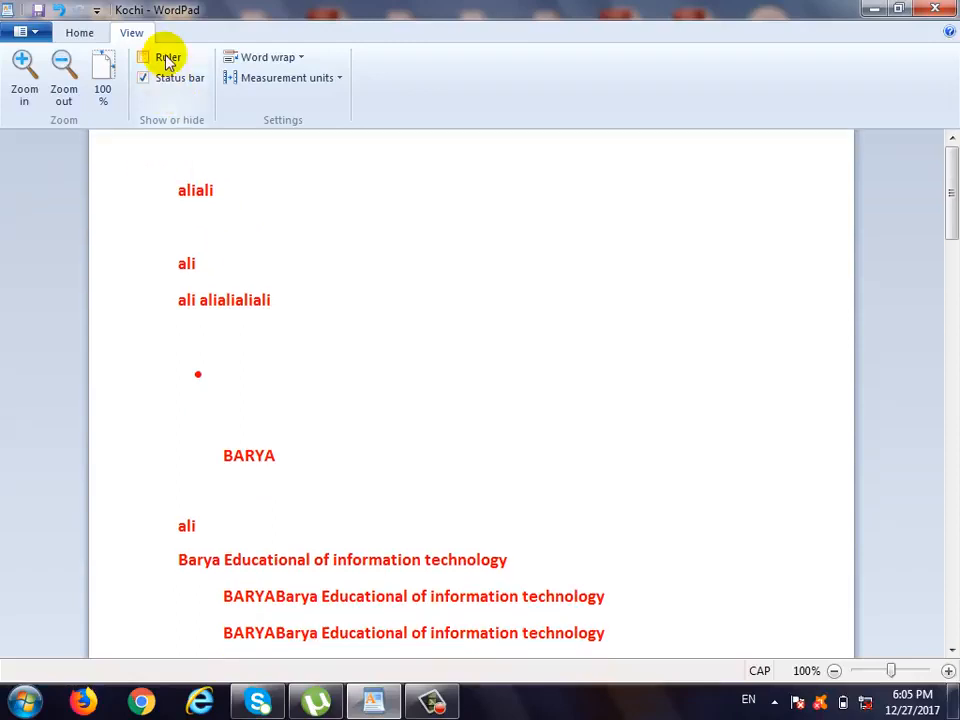
{"action": "left_click", "coordinate": [167, 58]}
{"action": "left_click", "coordinate": [167, 58]}
{"action": "left_click", "coordinate": [167, 58]}
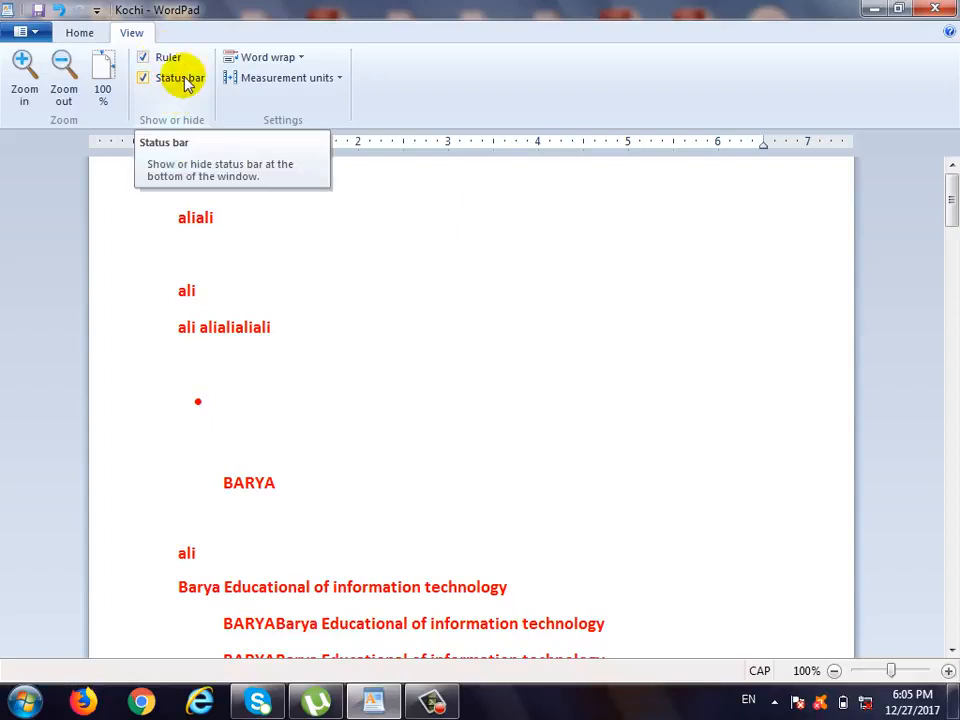
{"action": "left_click", "coordinate": [185, 84]}
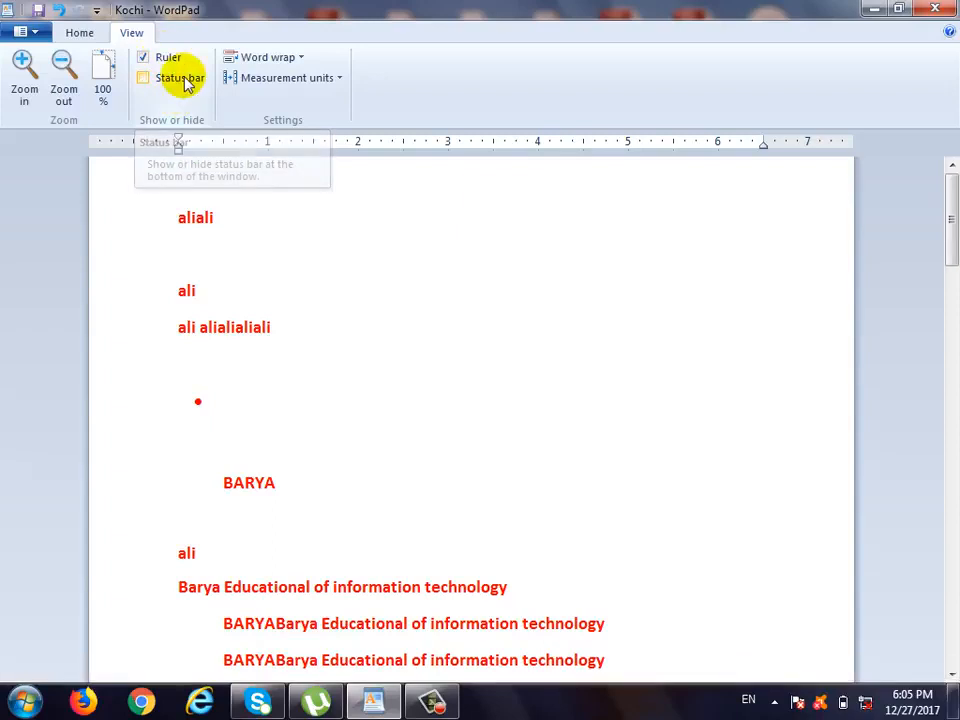
{"action": "left_click", "coordinate": [185, 84]}
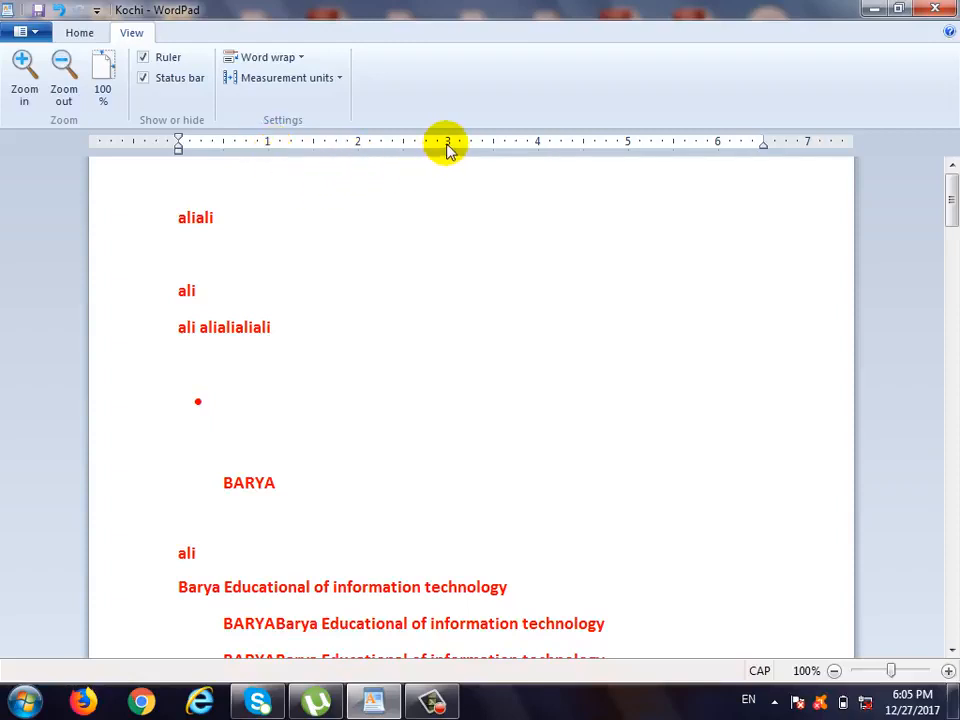
Switch the ruler's measurement units to centimeters, points and picas in turn, and back to inches
{"action": "left_click", "coordinate": [321, 77]}
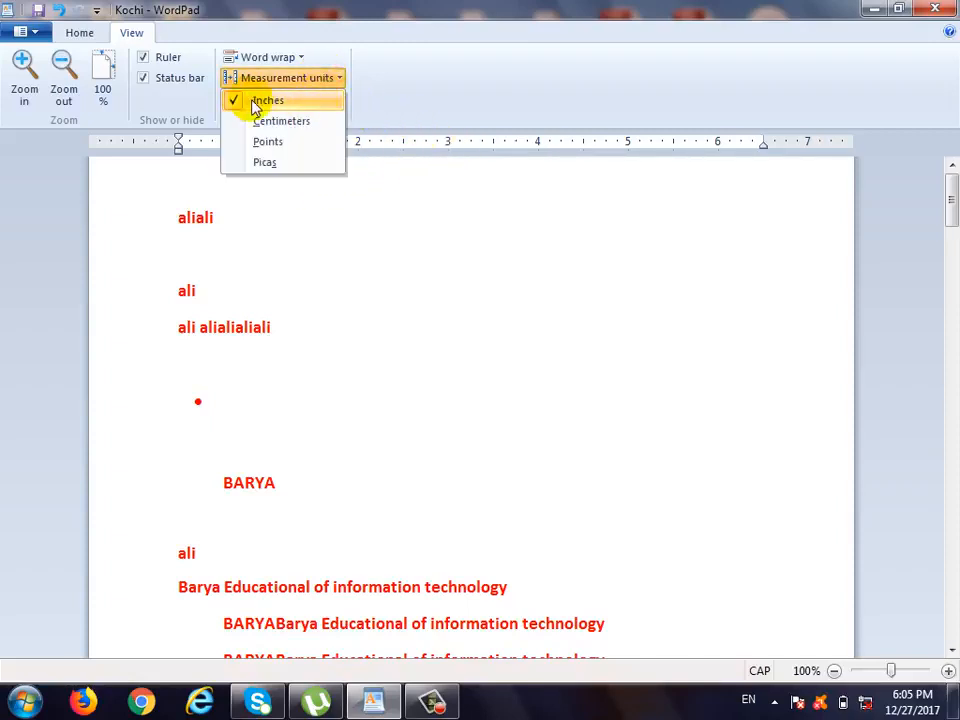
{"action": "left_click", "coordinate": [288, 121]}
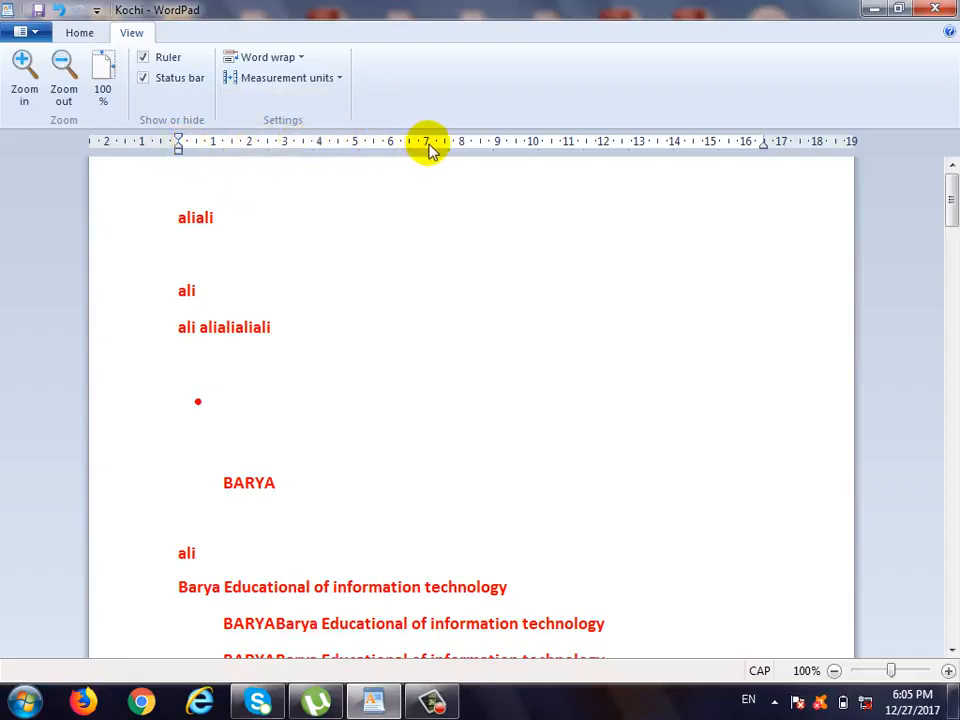
{"action": "left_click", "coordinate": [310, 78]}
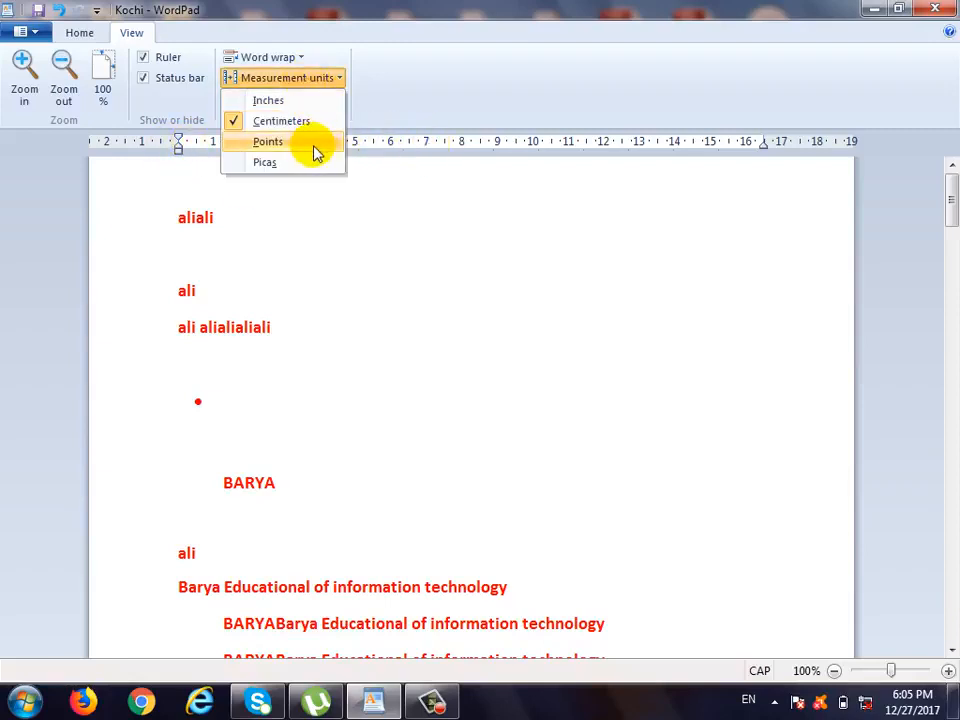
{"action": "left_click", "coordinate": [311, 141]}
{"action": "left_click", "coordinate": [300, 78]}
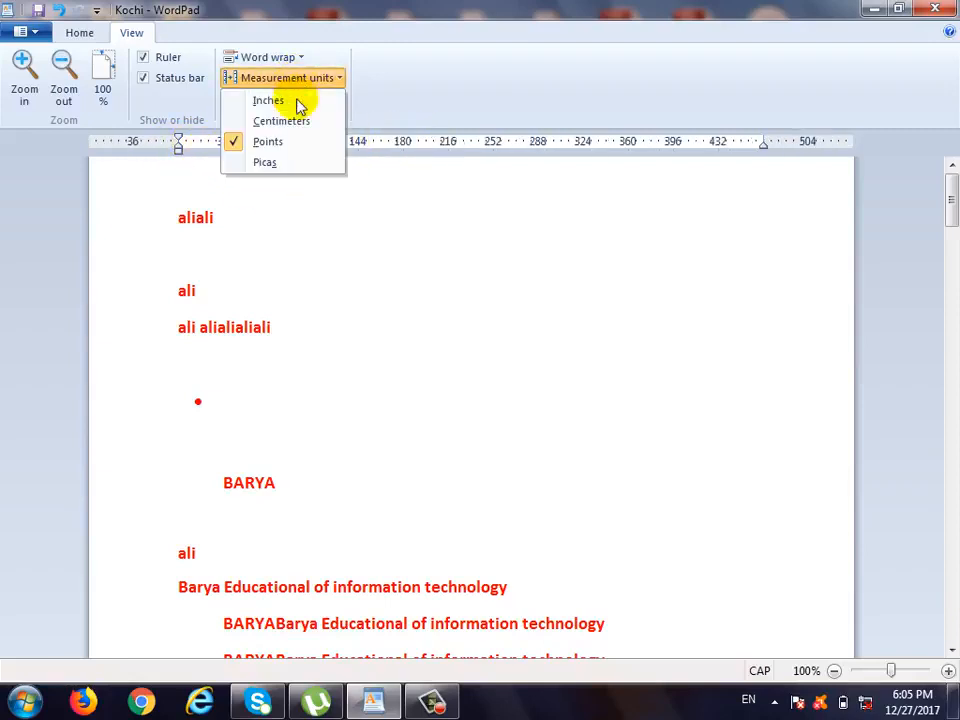
{"action": "left_click", "coordinate": [297, 163]}
{"action": "left_click", "coordinate": [321, 79]}
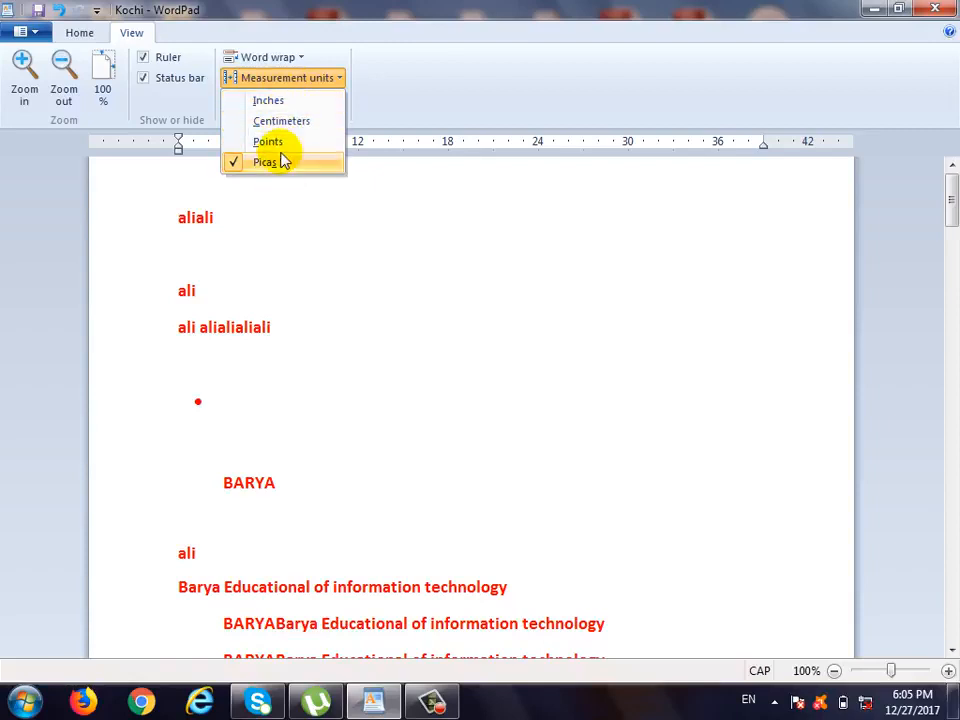
{"action": "left_click", "coordinate": [269, 101]}
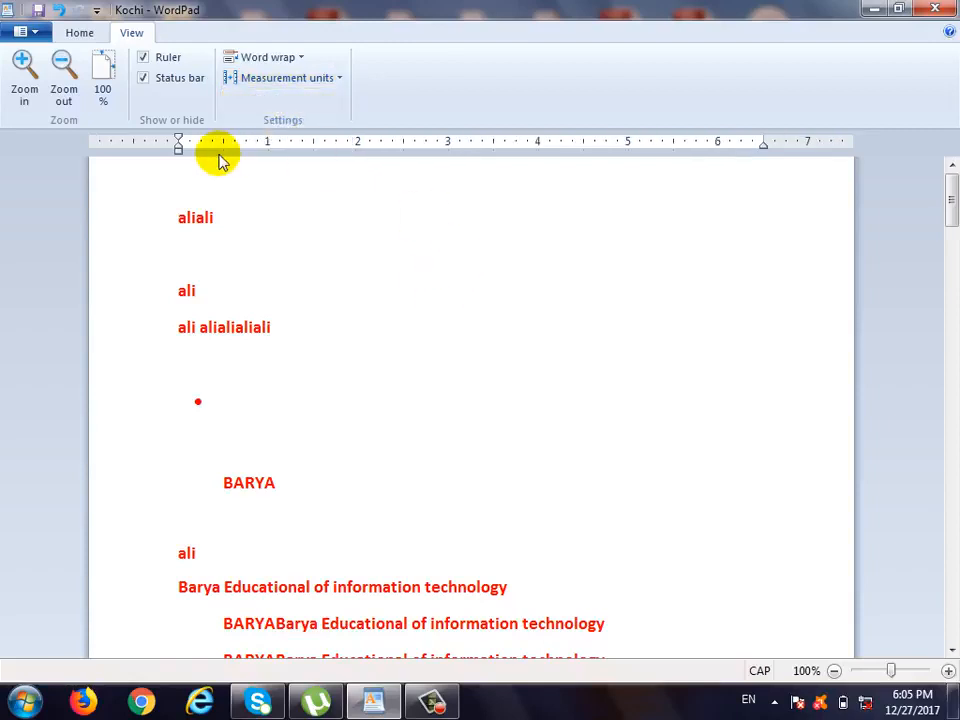
Apply Wrap to ruler, check the long Barya Educational paragraph's line breaks, and switch the word wrap to Wrap to window
{"action": "left_click", "coordinate": [278, 63]}
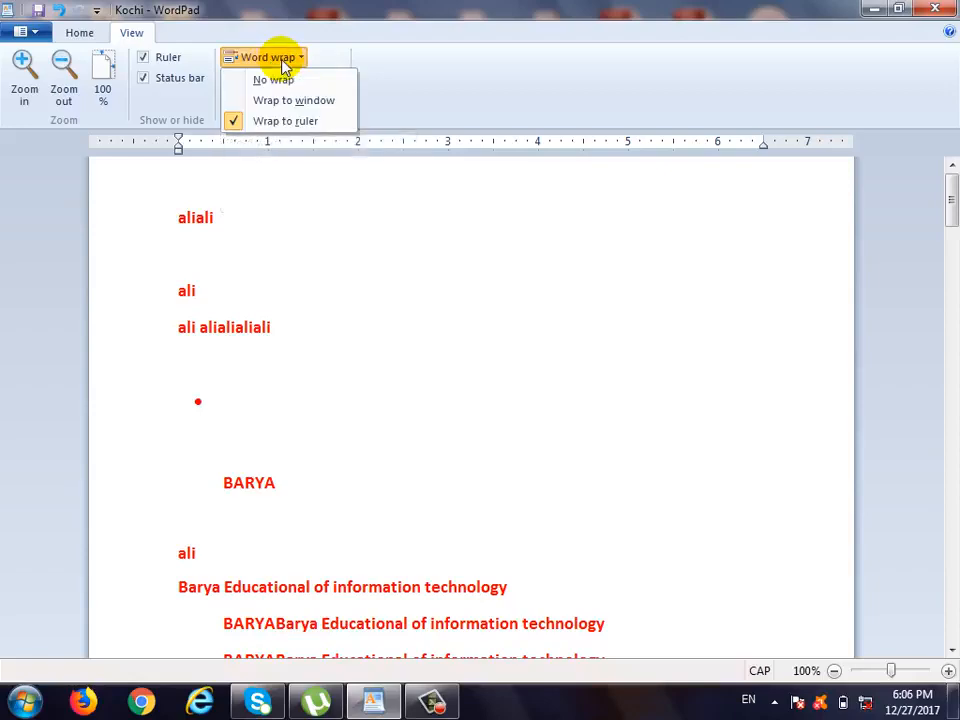
{"action": "left_click", "coordinate": [319, 120]}
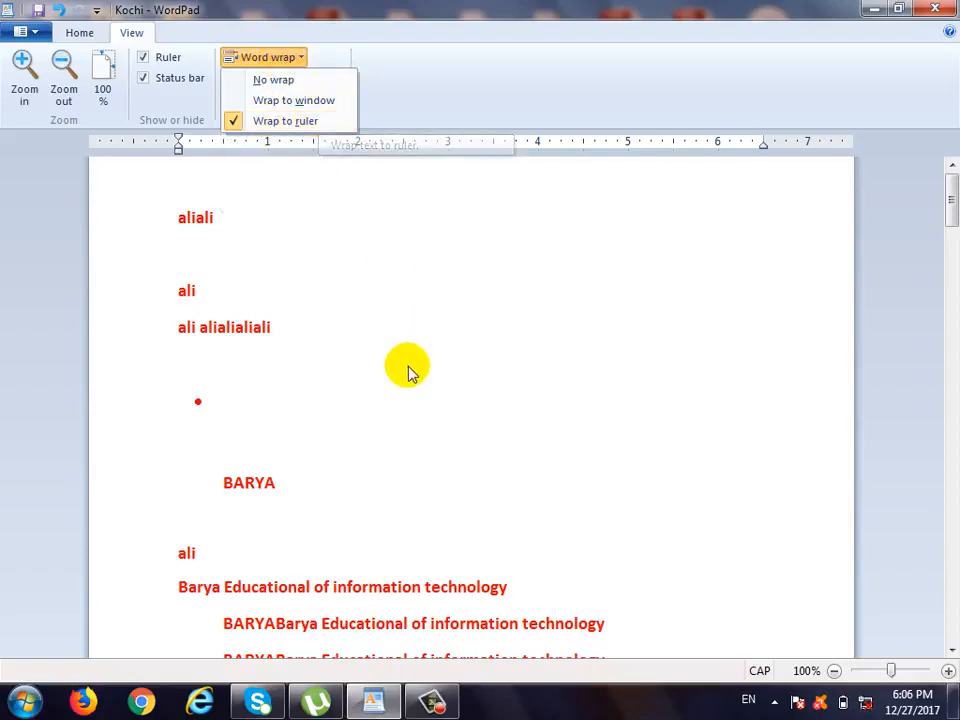
{"action": "scroll", "coordinate": [407, 360], "scroll_direction": "down", "scroll_amount": 5}
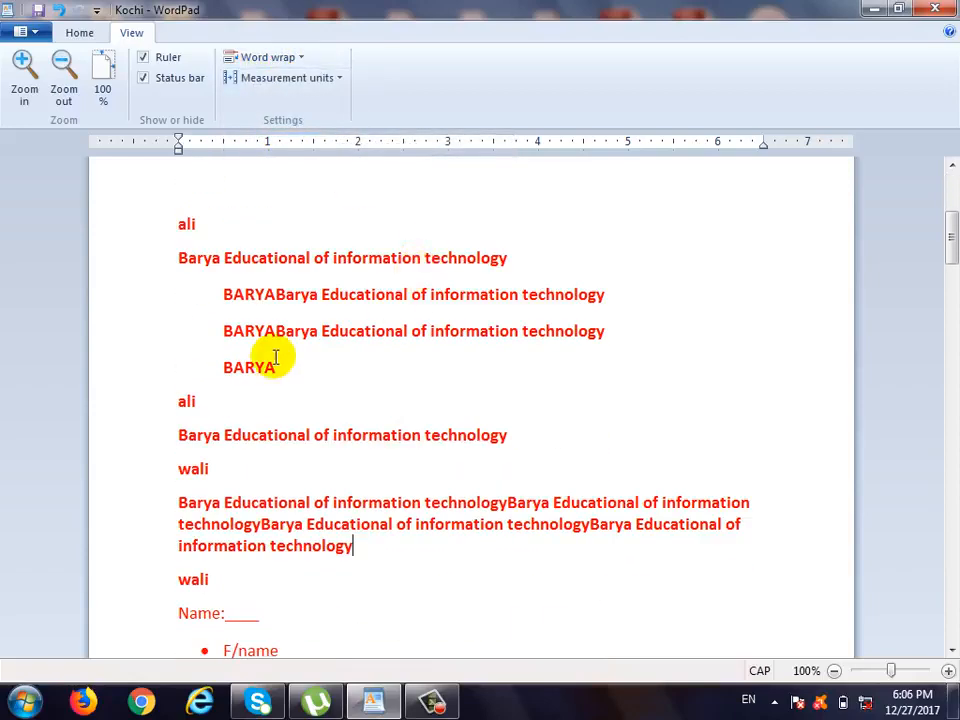
{"action": "left_click", "coordinate": [189, 502]}
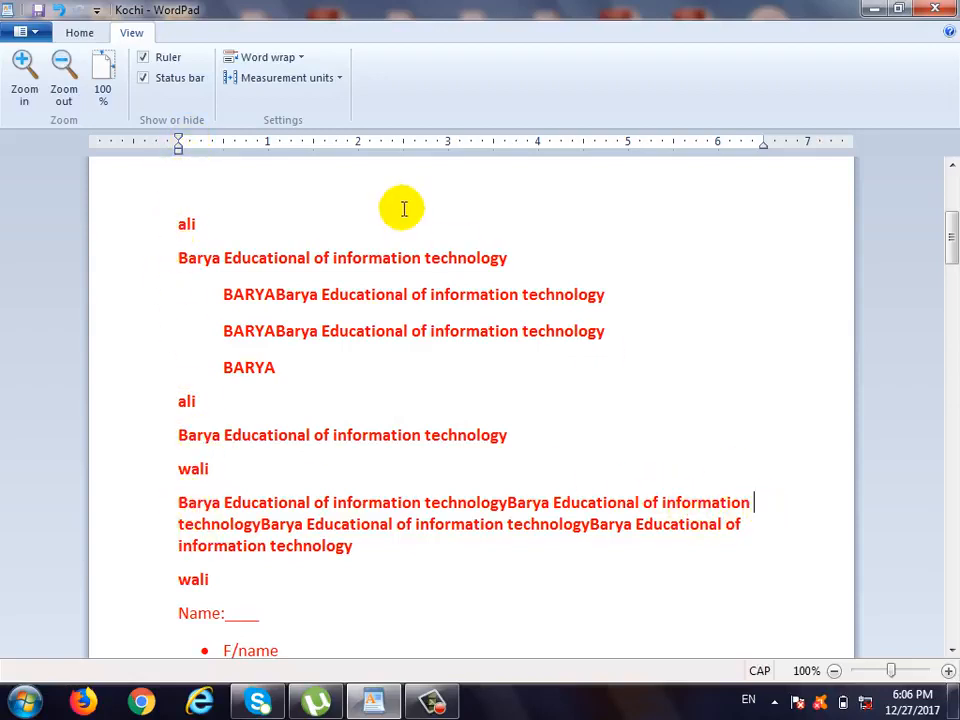
{"action": "left_click", "coordinate": [300, 58]}
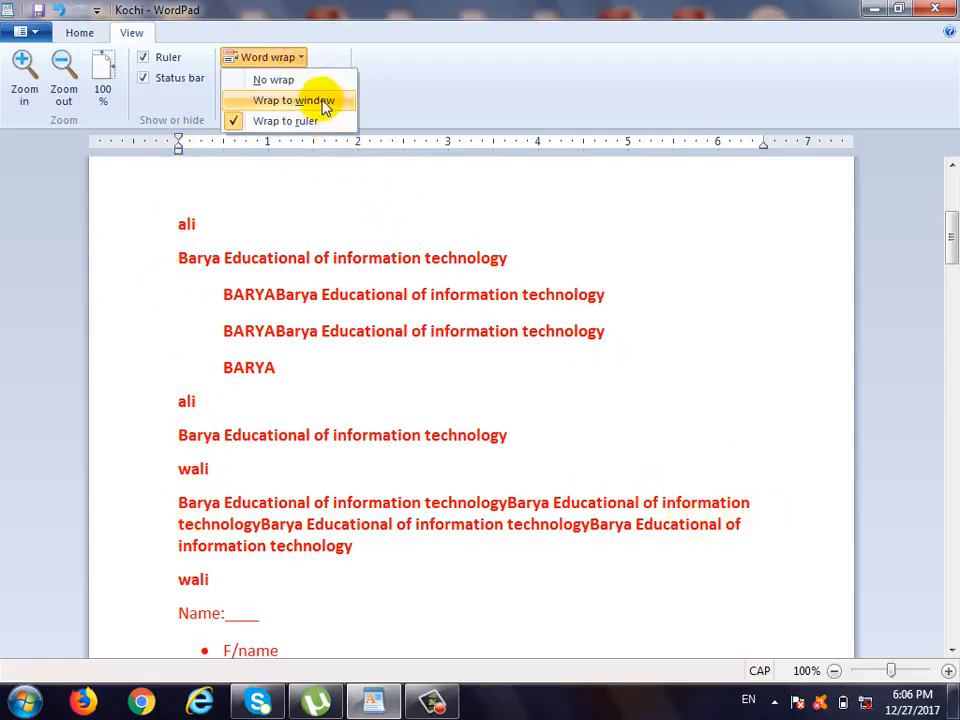
{"action": "left_click", "coordinate": [322, 103]}
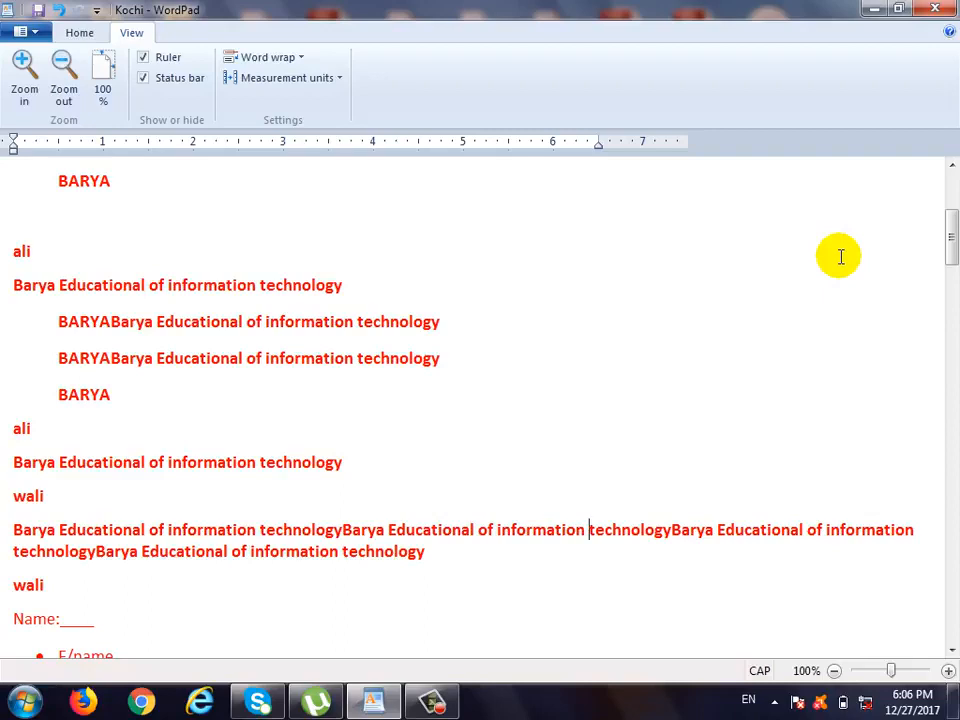
Open the print preview to compare the page's line breaks with the window-wrapped text, and close it
{"action": "left_click", "coordinate": [20, 31]}
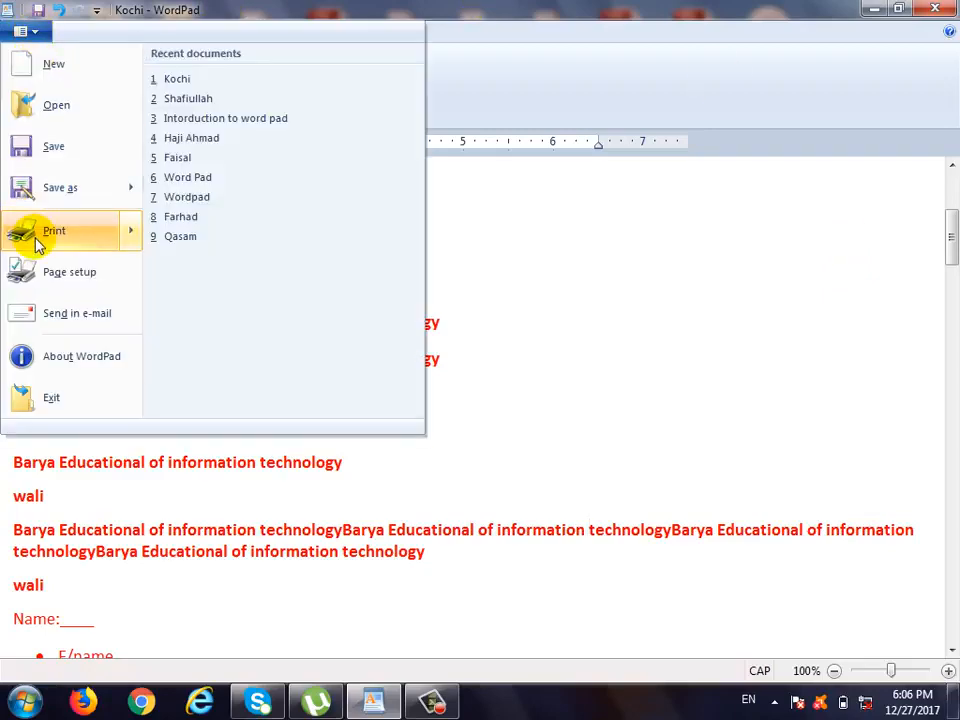
{"action": "mouse_move", "coordinate": [36, 243]}
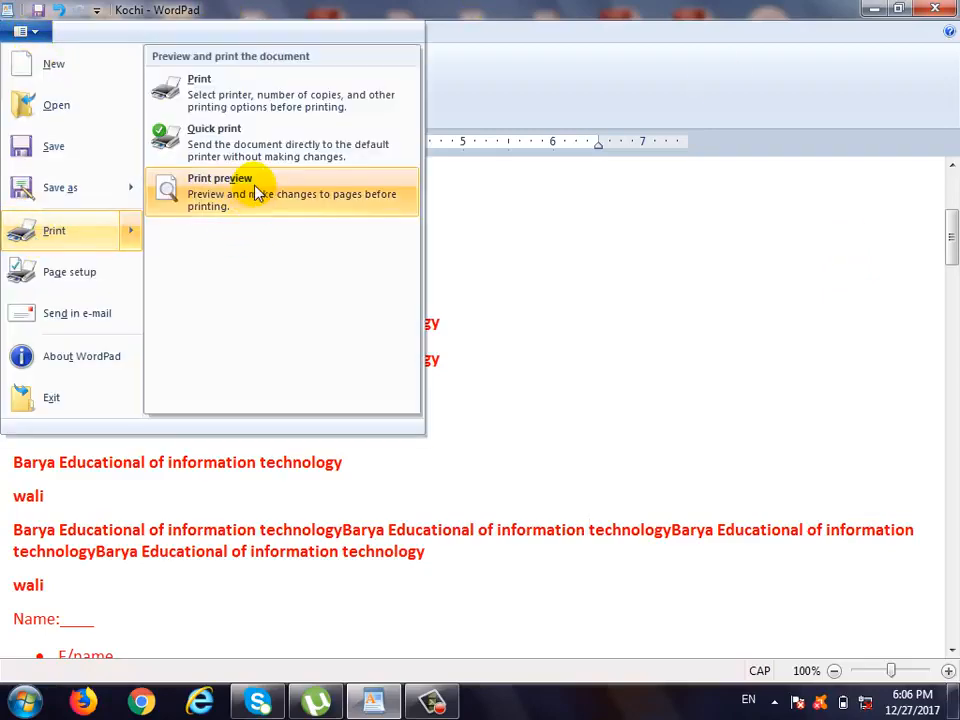
{"action": "left_click", "coordinate": [257, 193]}
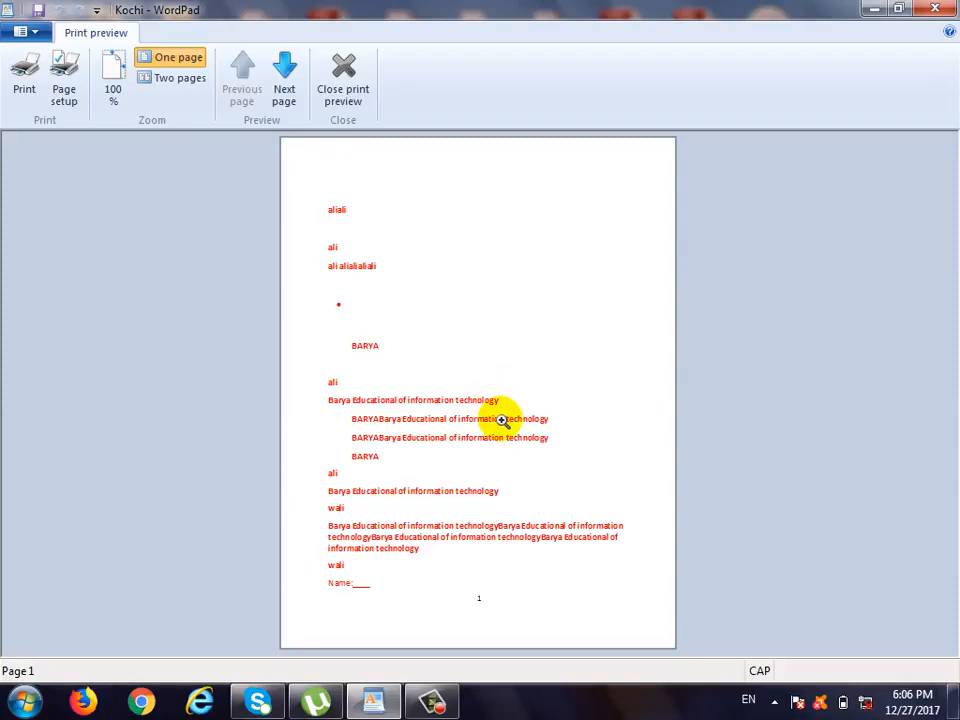
{"action": "left_click", "coordinate": [370, 72]}
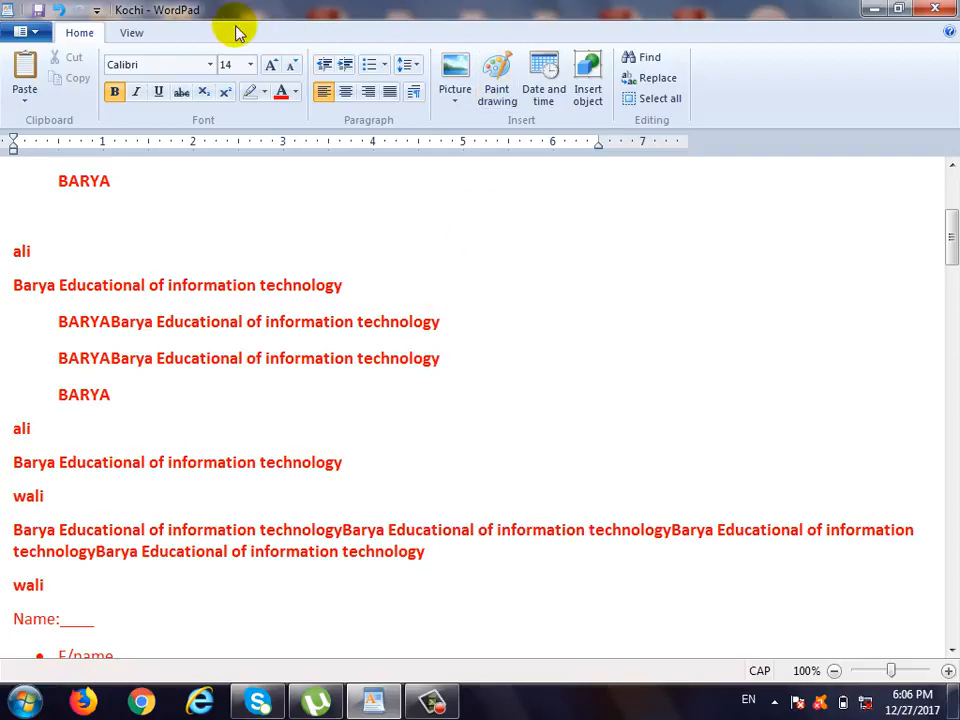
Switch the document's word wrap to Wrap to ruler, and turn wrapping off with No wrap
{"action": "left_click", "coordinate": [134, 34]}
{"action": "left_click", "coordinate": [299, 57]}
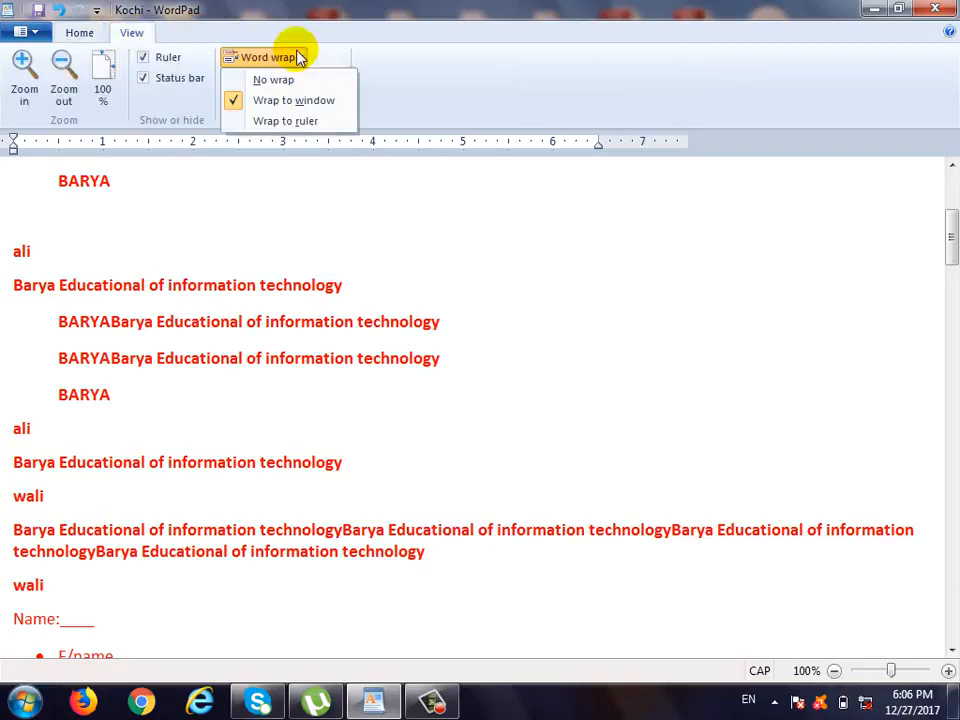
{"action": "left_click", "coordinate": [330, 121]}
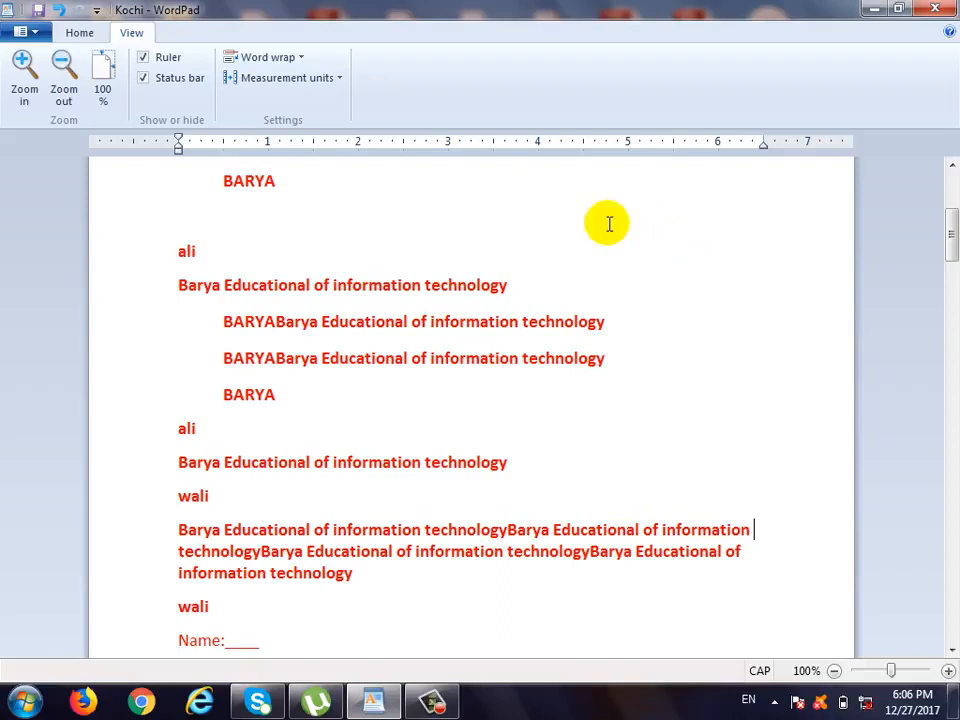
{"action": "left_click", "coordinate": [292, 63]}
{"action": "left_click", "coordinate": [274, 80]}
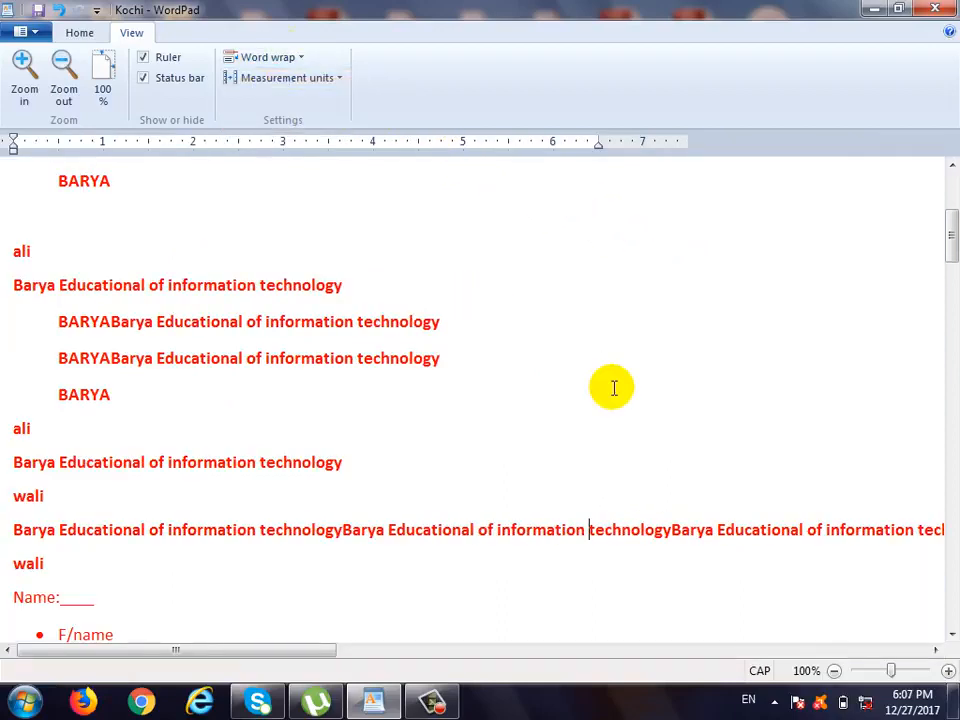
Append a long unbroken run of capital D letters to the end of the long Barya Educational paragraph
{"action": "left_click", "coordinate": [864, 529]}
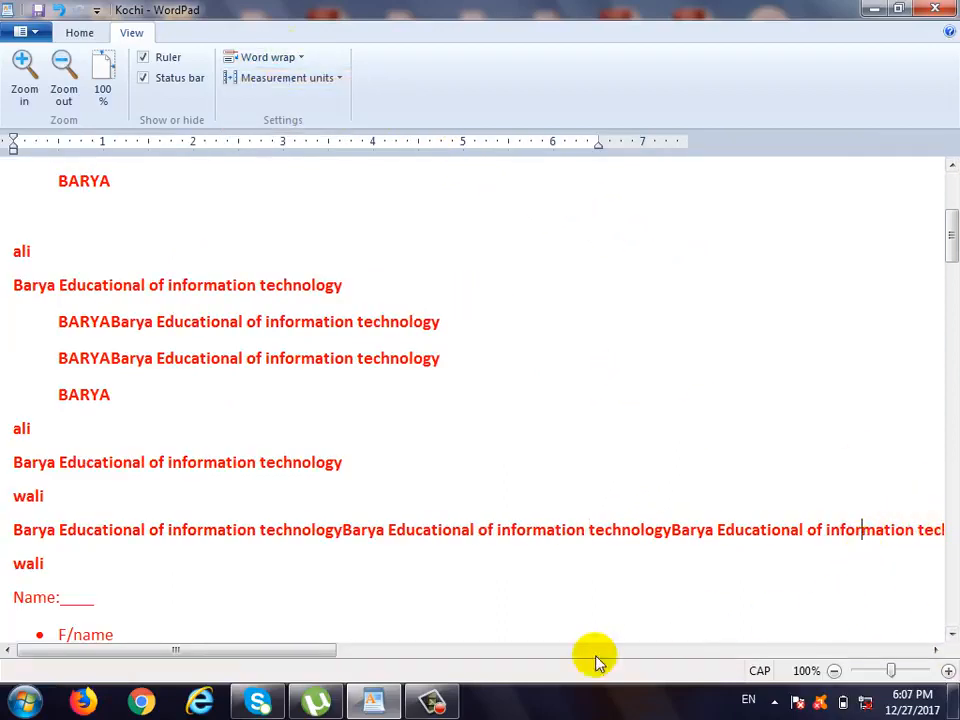
{"action": "left_click_drag", "start_coordinate": [306, 650], "coordinate": [583, 656]}
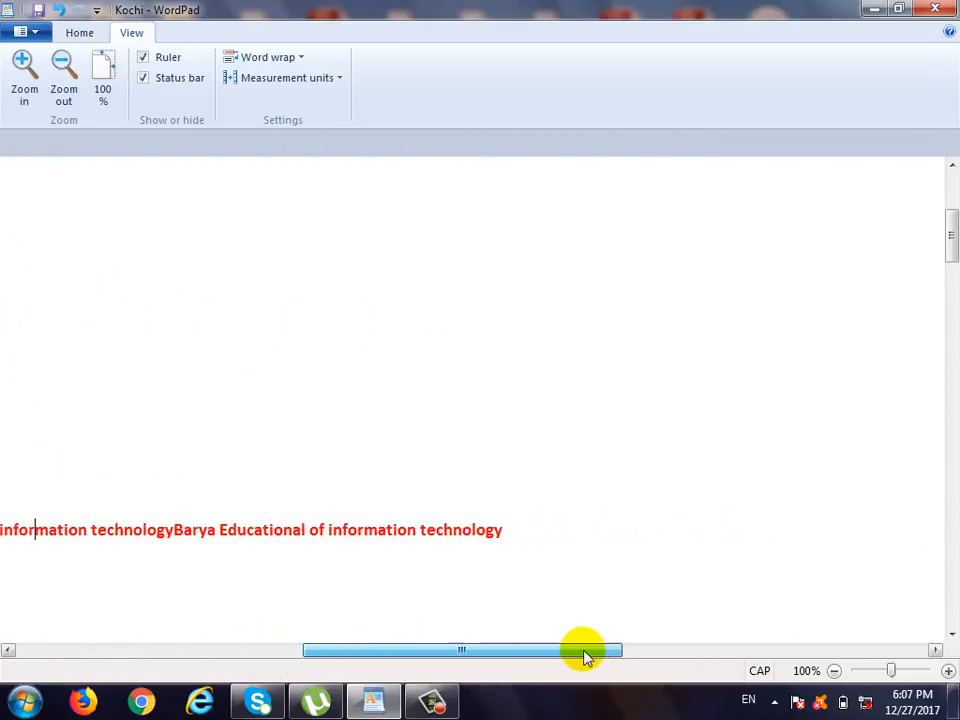
{"action": "left_click", "coordinate": [570, 506]}
{"action": "left_click_drag", "start_coordinate": [325, 652], "coordinate": [679, 650]}
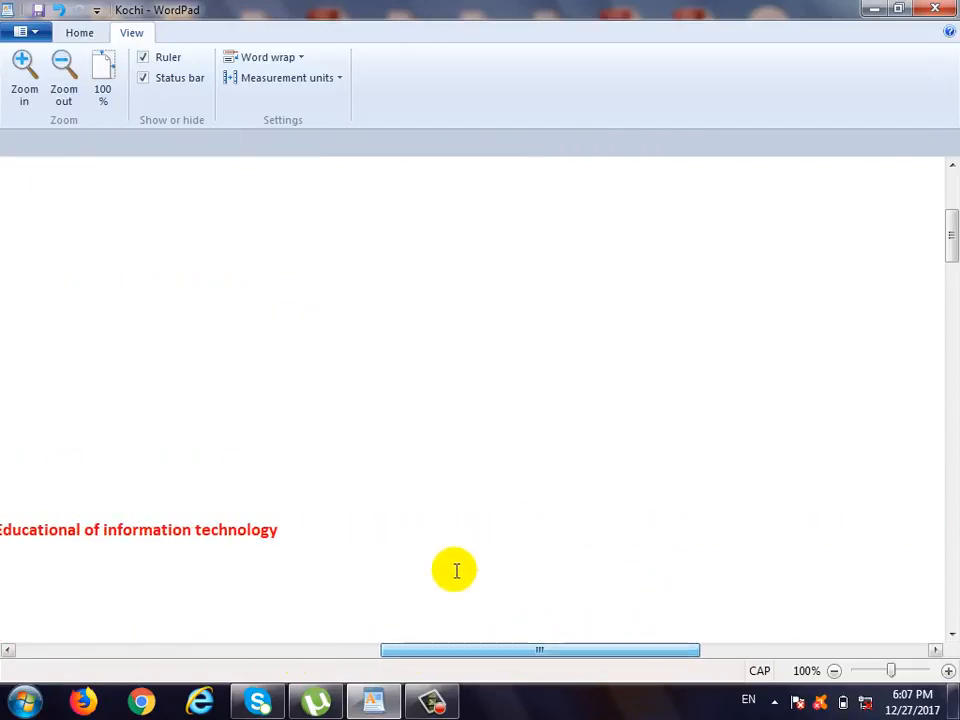
{"action": "left_click", "coordinate": [284, 529]}
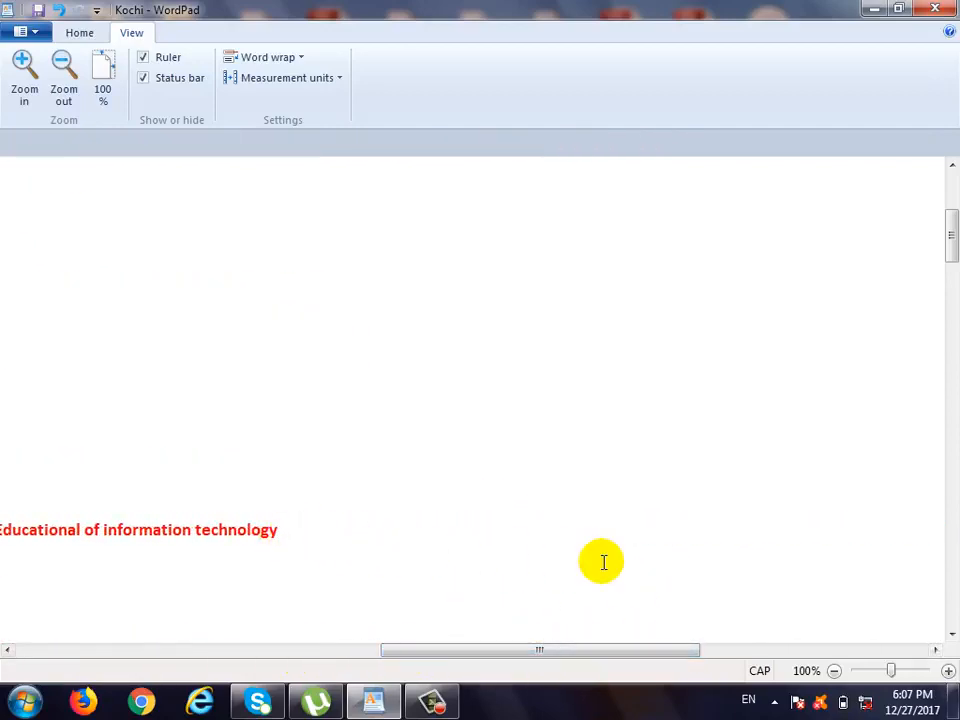
{"action": "type", "text": "DDDDDDDDDDDDDDDDDDDDDDDDDDDDDDDDDDDDDDDDDDDDDDDDDDDDDDDDDDDDDDDDDDDDDDDDDDDDDDDDDDDDDDDDDDDDDDDD"}
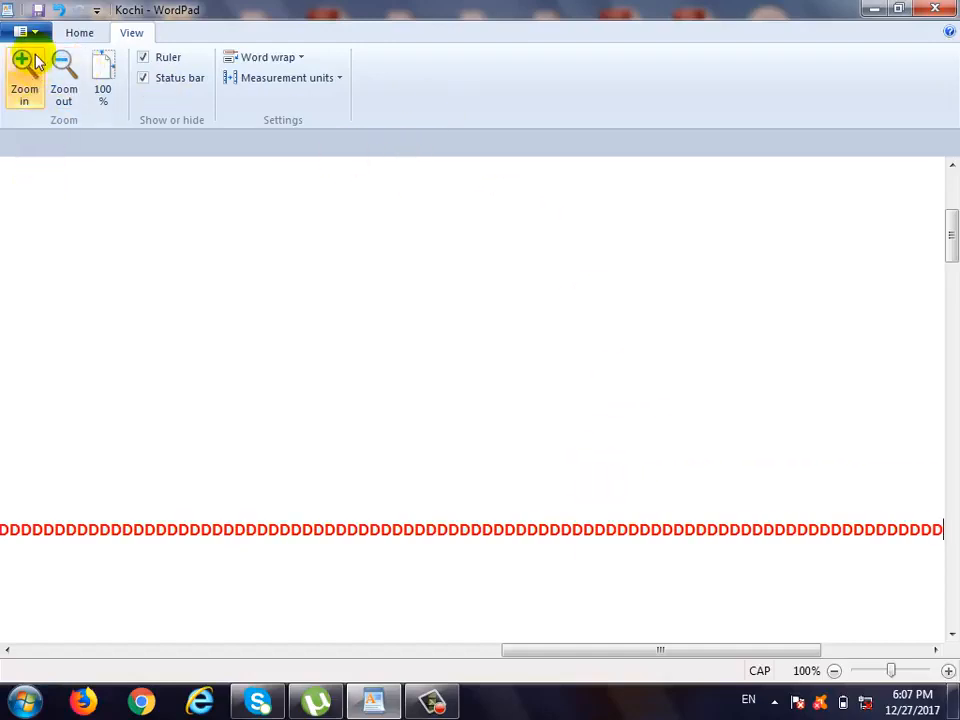
Check in the print preview how the extended paragraph breaks on the page, and close the preview
{"action": "left_click", "coordinate": [20, 31]}
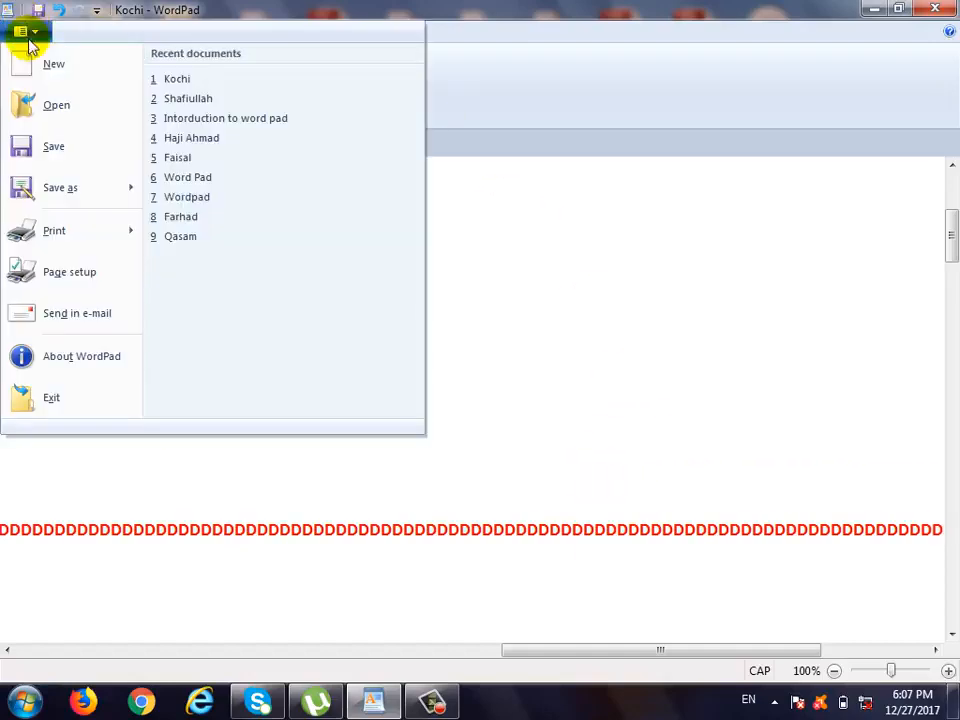
{"action": "left_click", "coordinate": [250, 212]}
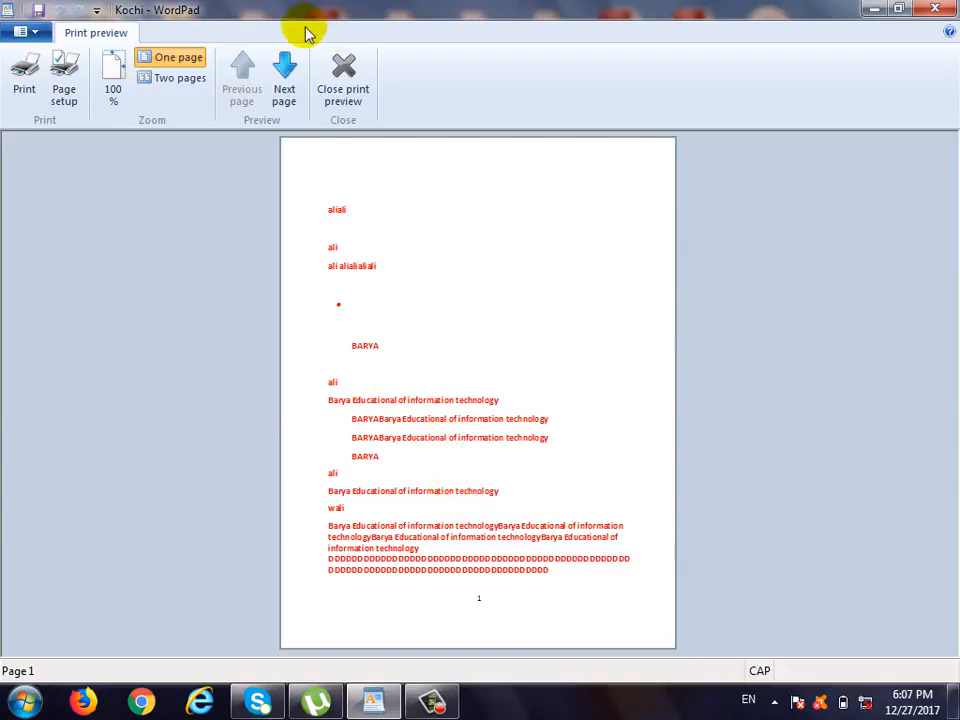
{"action": "left_click", "coordinate": [335, 80]}
Set the document's word wrap back to Wrap to ruler
{"action": "left_click", "coordinate": [134, 33]}
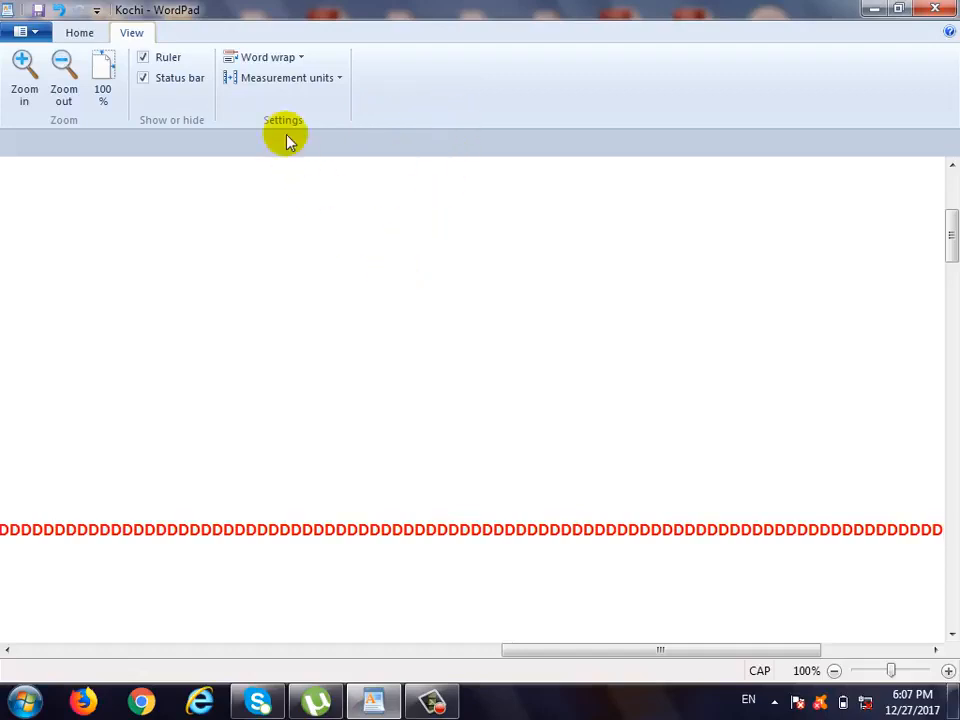
{"action": "left_click", "coordinate": [270, 58]}
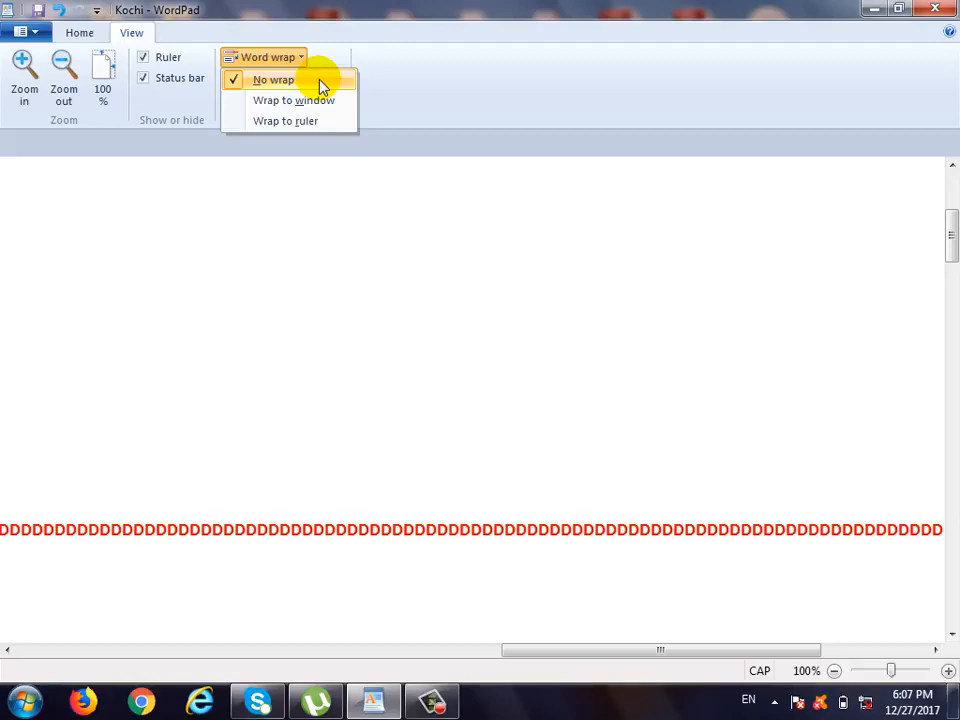
{"action": "left_click", "coordinate": [293, 124]}
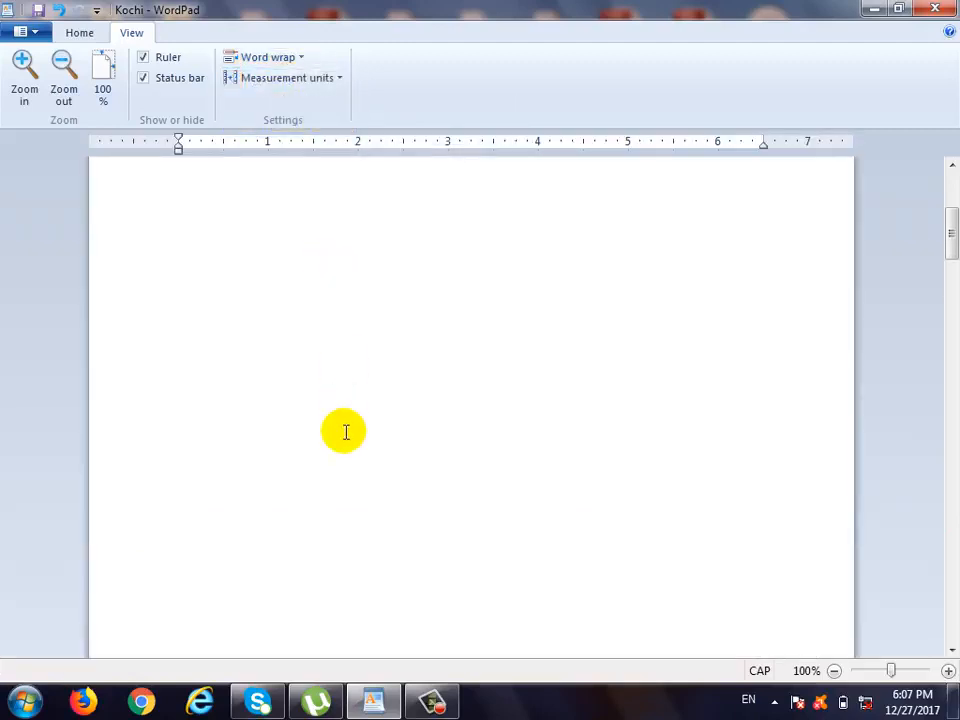